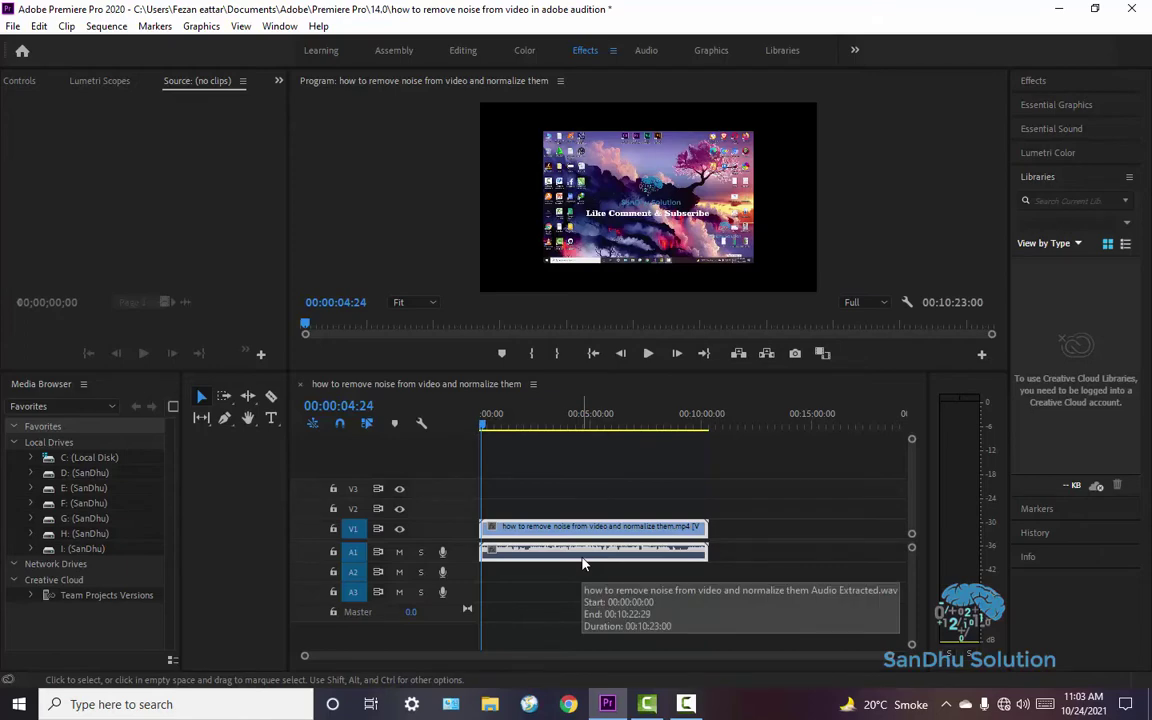
Open the timeline's extracted audio clip in Adobe Audition and apply the Dynamics effect to it with the existing settings
right_click(585, 562)
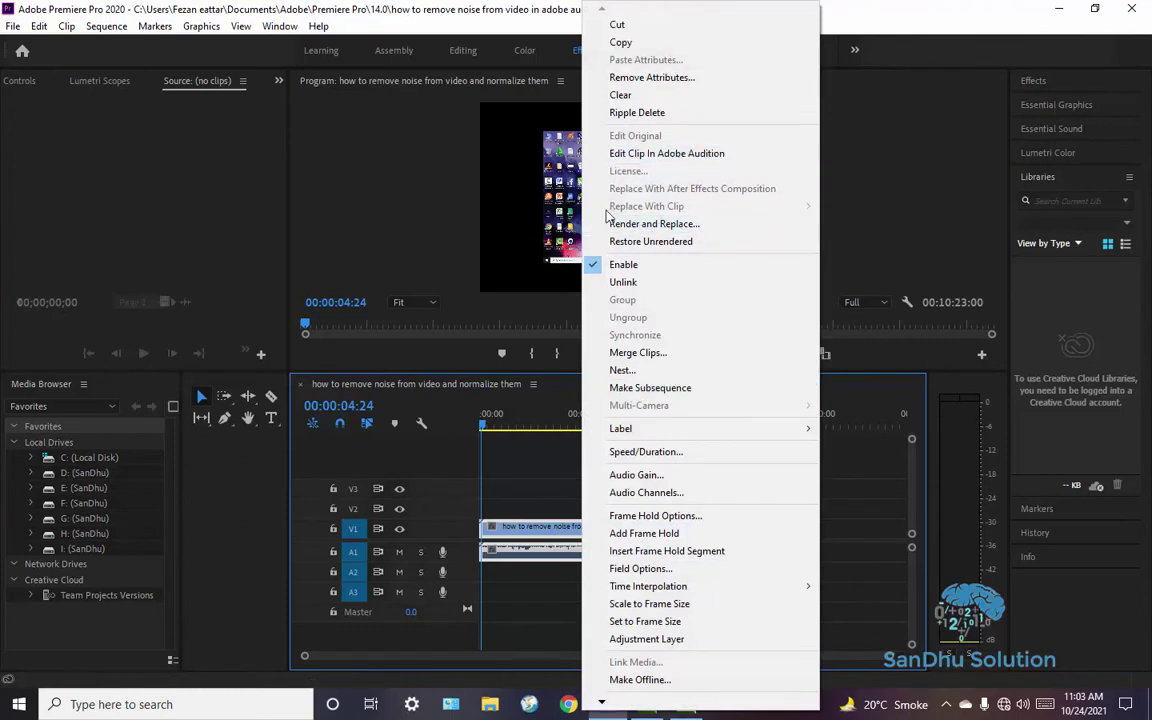
left_click(684, 155)
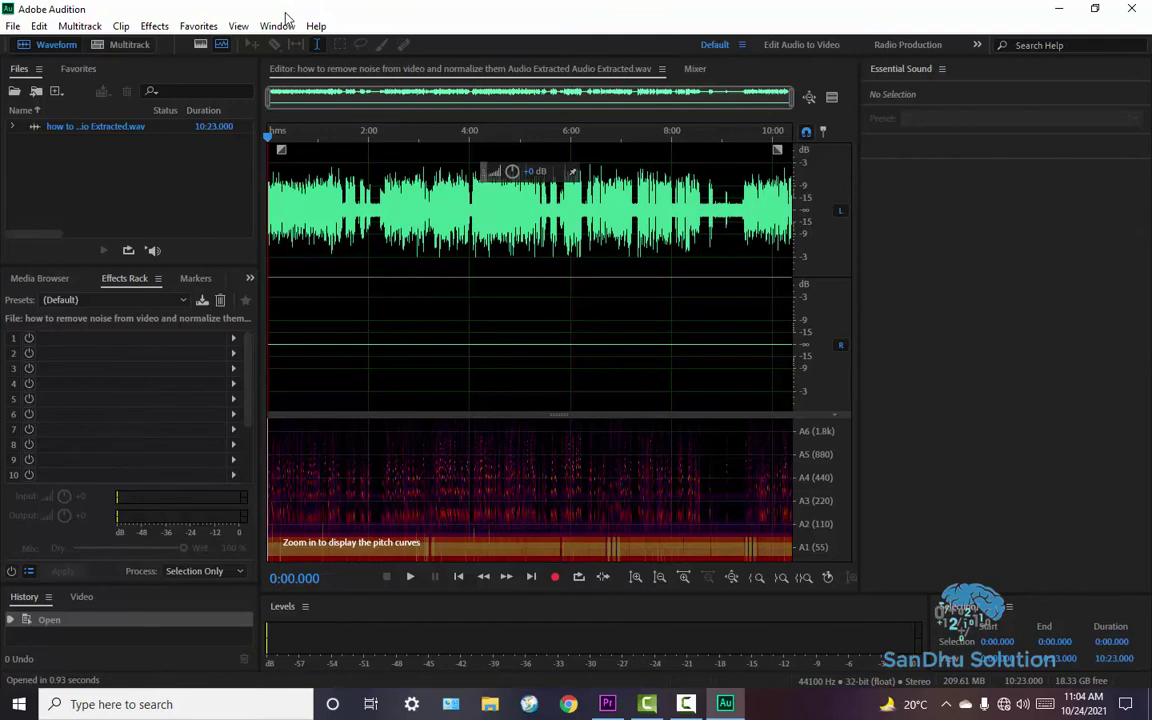
left_click(156, 27)
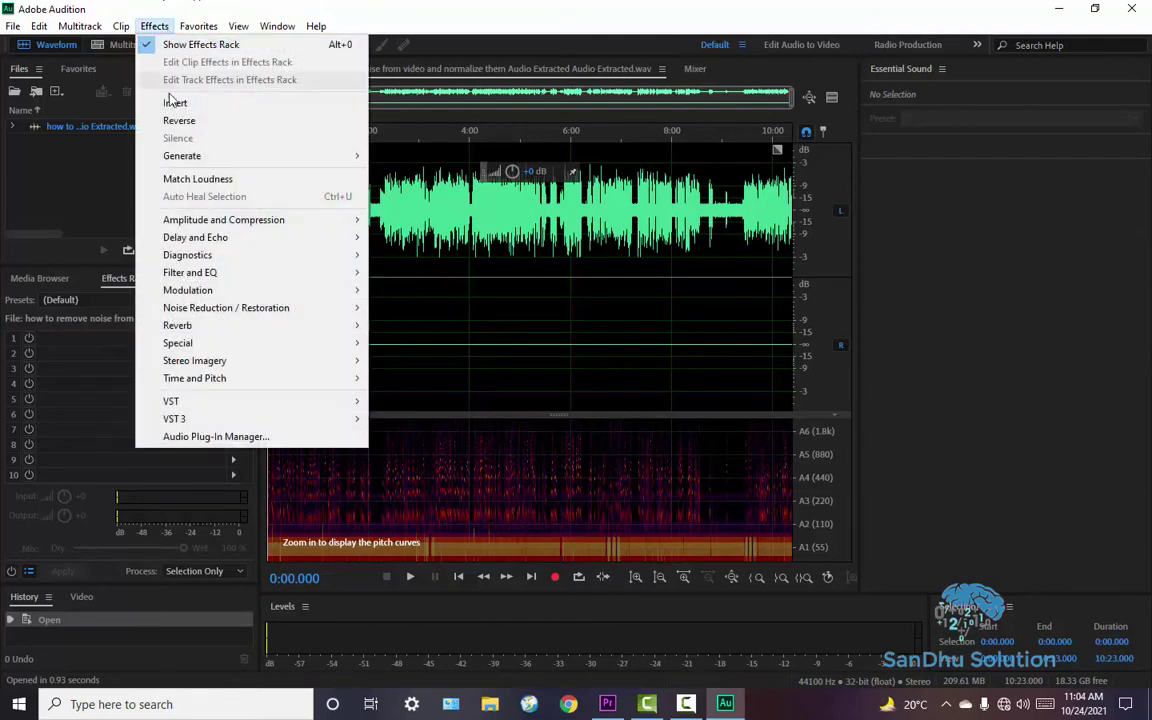
mouse_move(215, 218)
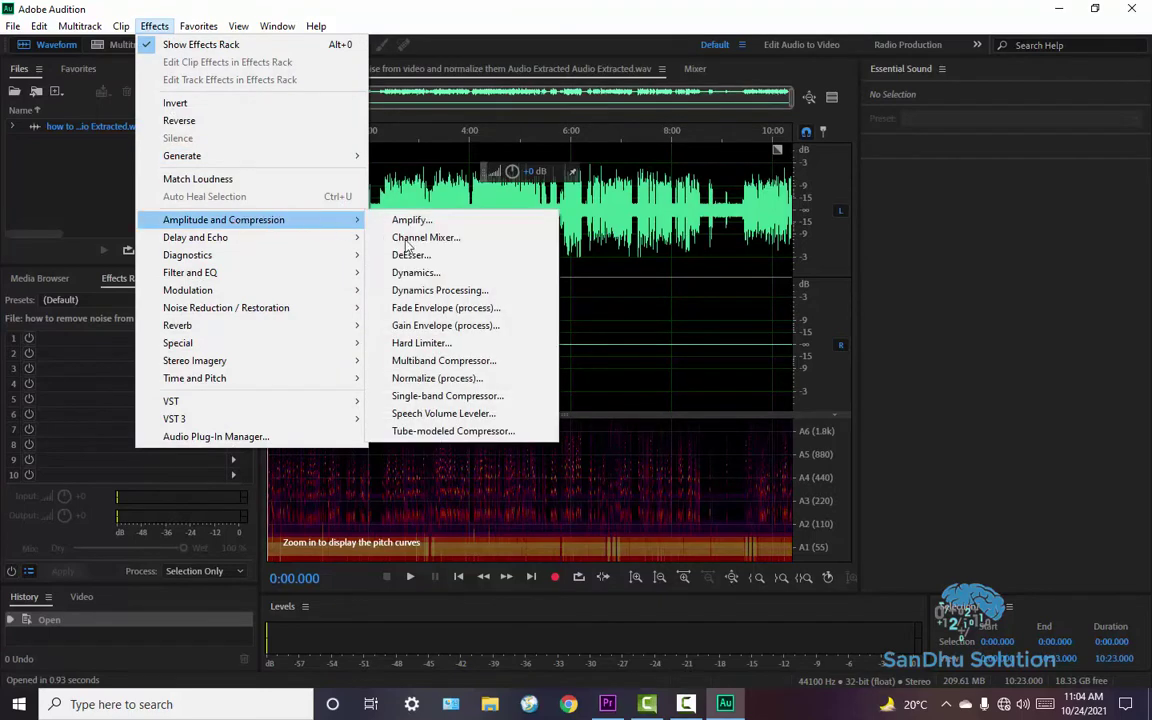
left_click(446, 273)
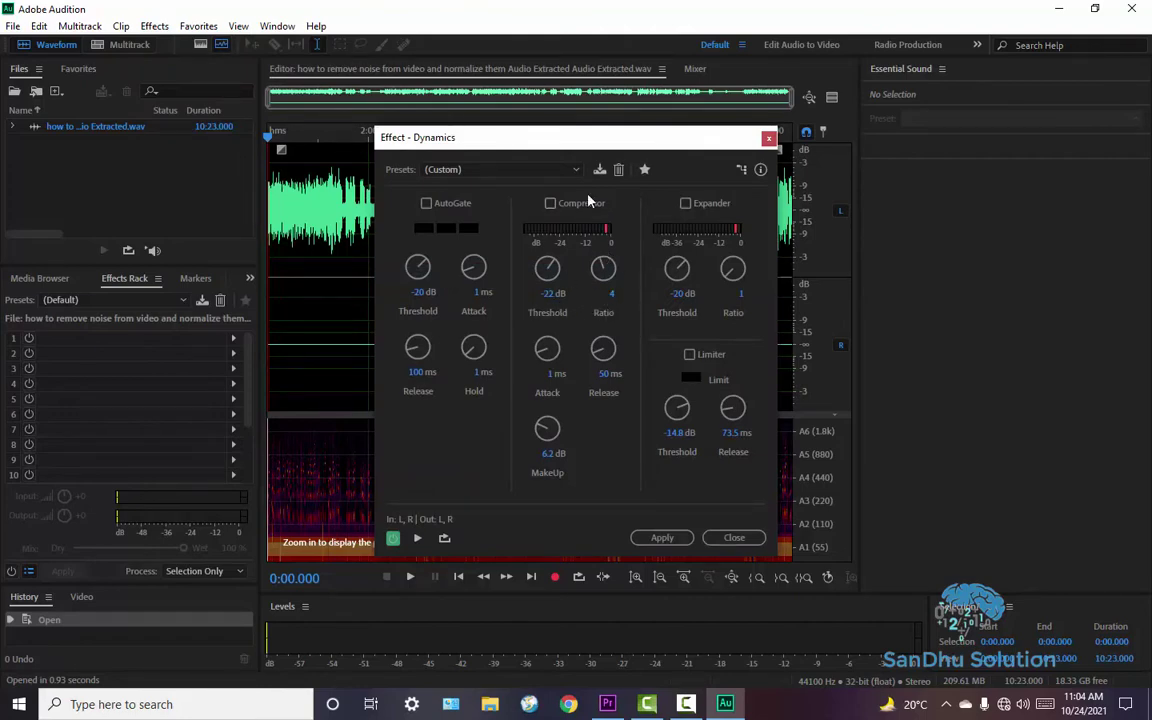
left_click(661, 540)
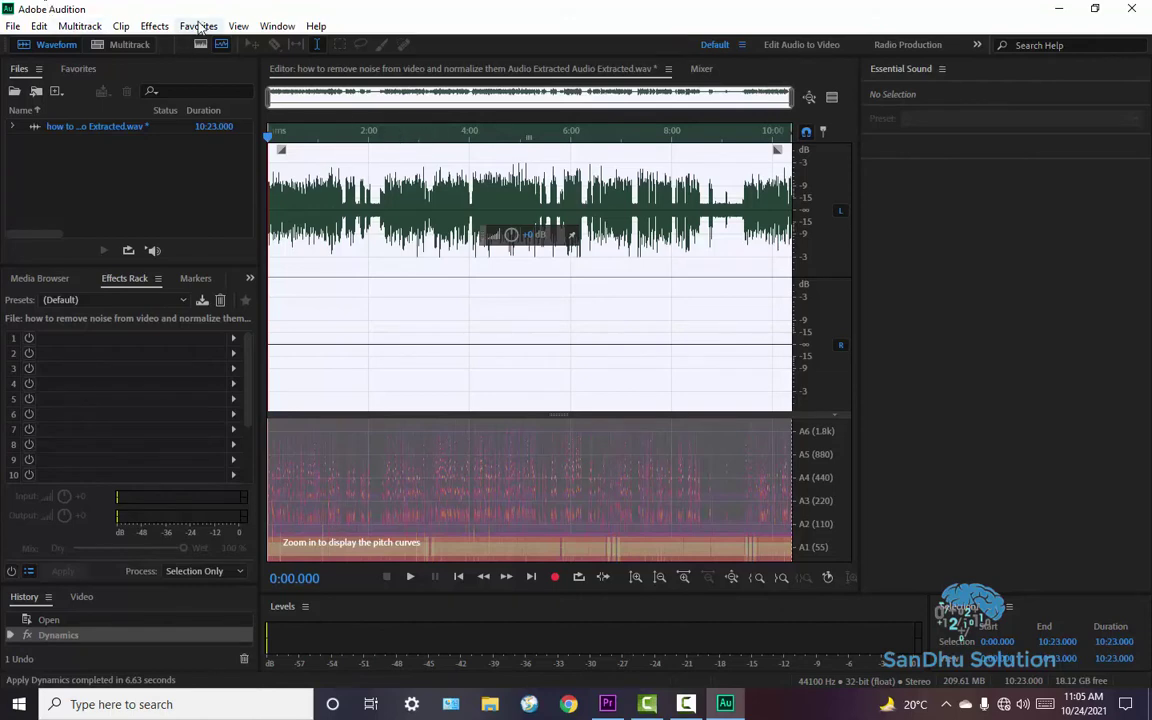
Normalize the whole audio file to -0.1 dB and apply Adaptive Noise Reduction with the default preset
left_click(197, 26)
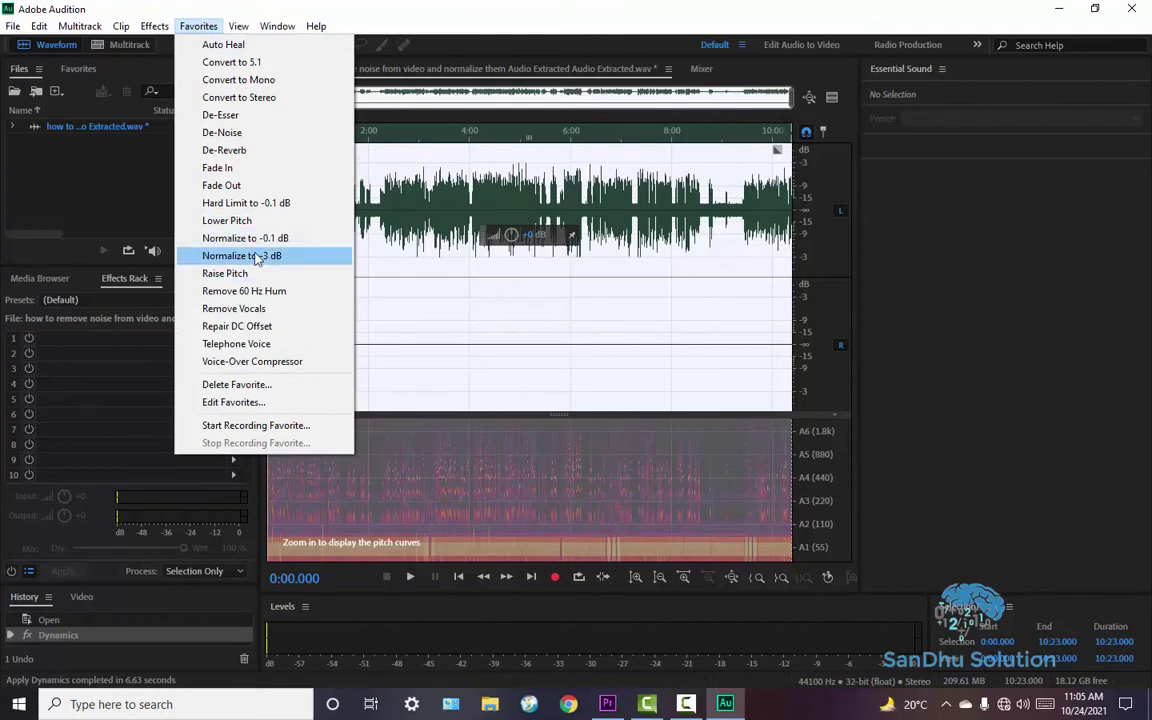
left_click(267, 242)
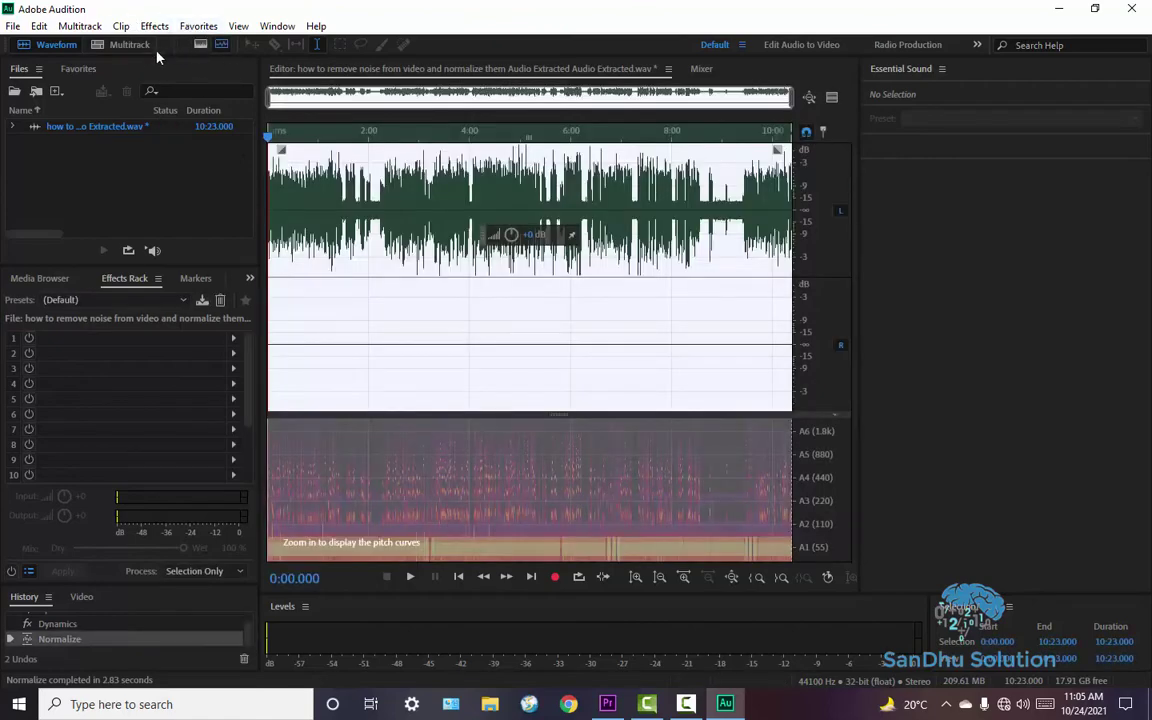
left_click(154, 26)
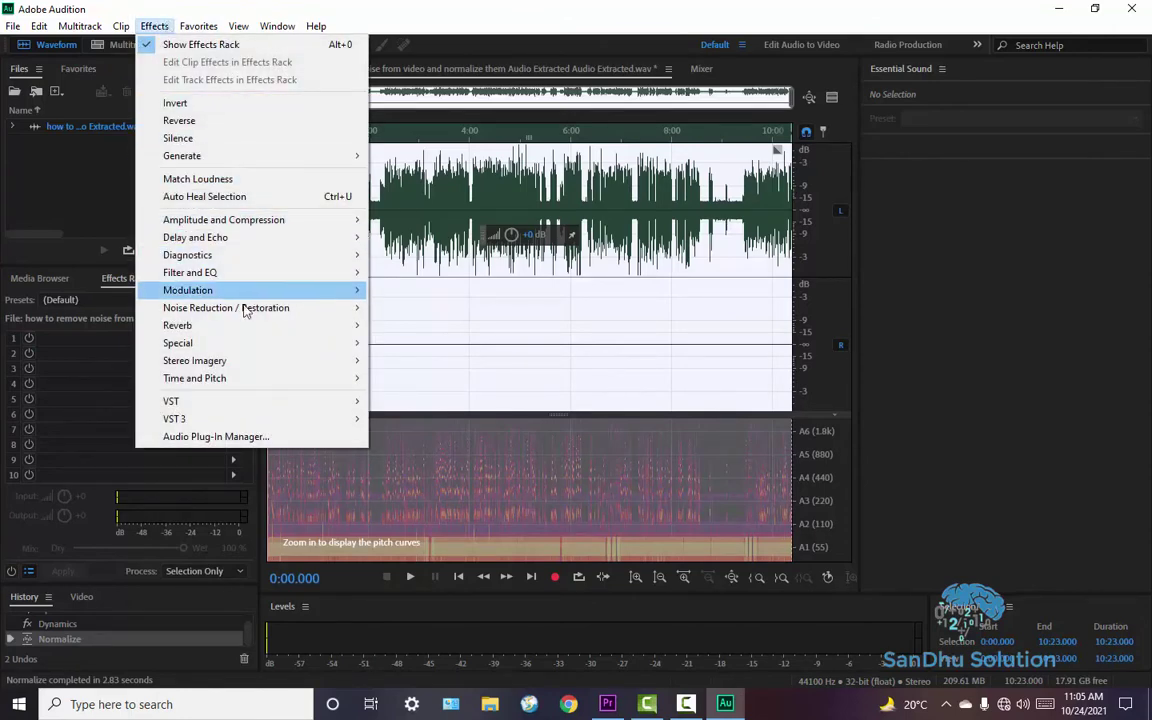
mouse_move(248, 309)
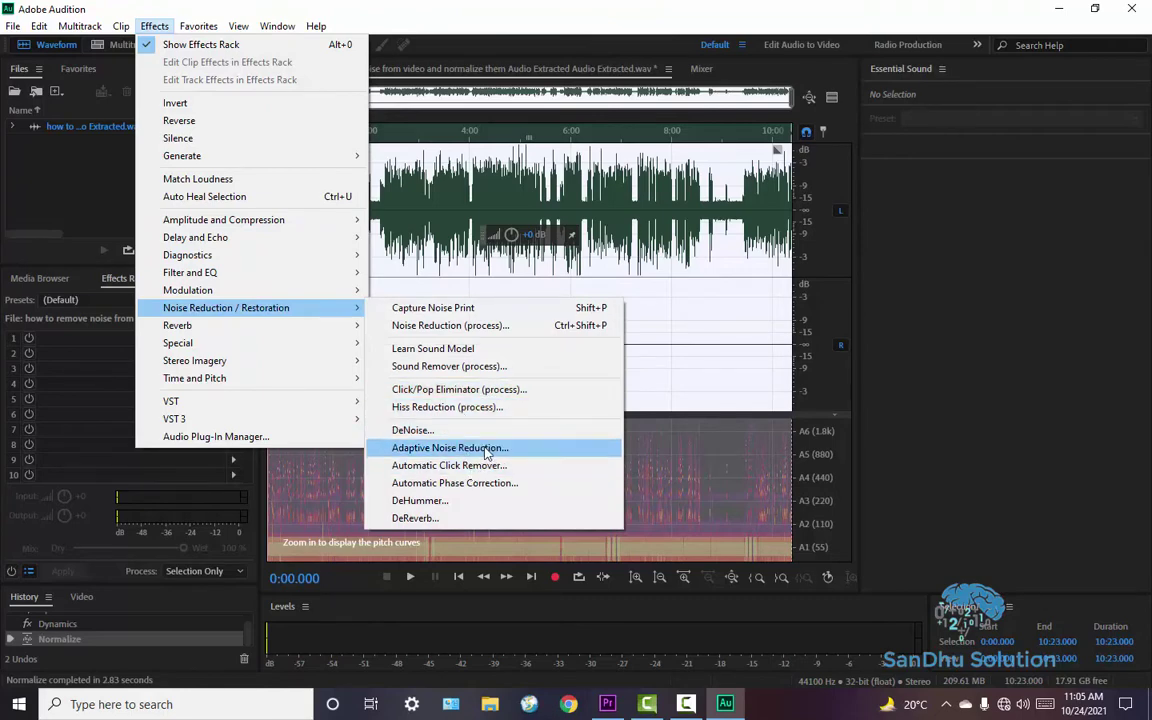
left_click(486, 451)
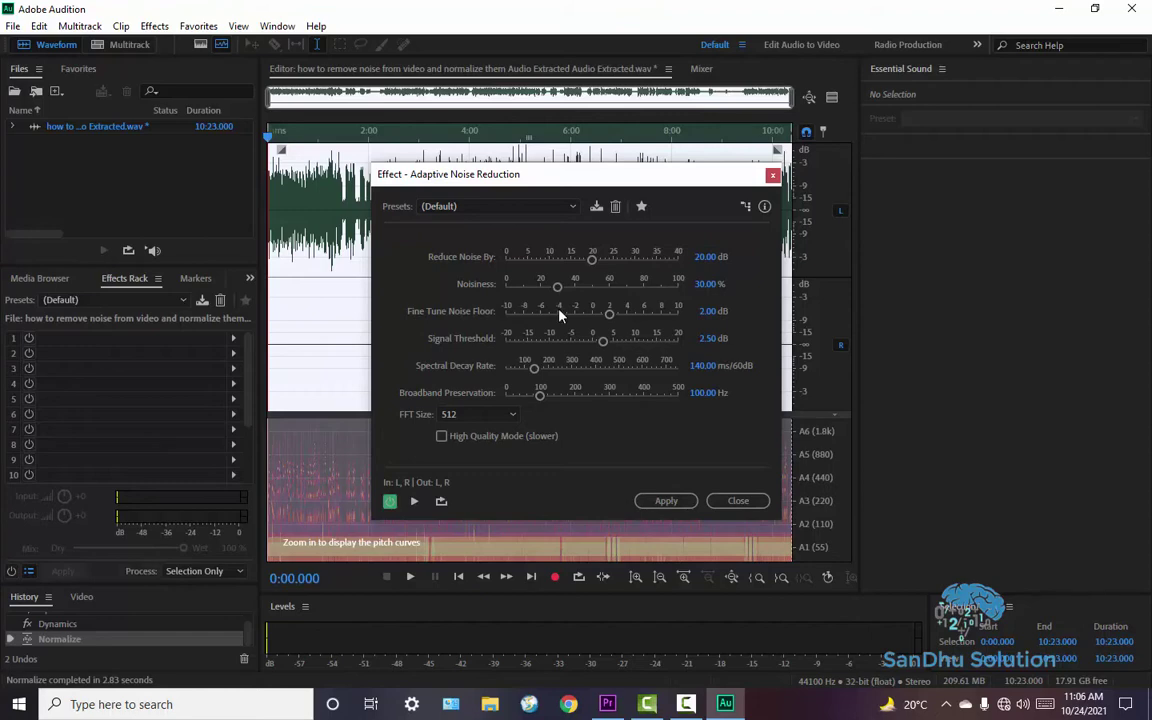
left_click(666, 501)
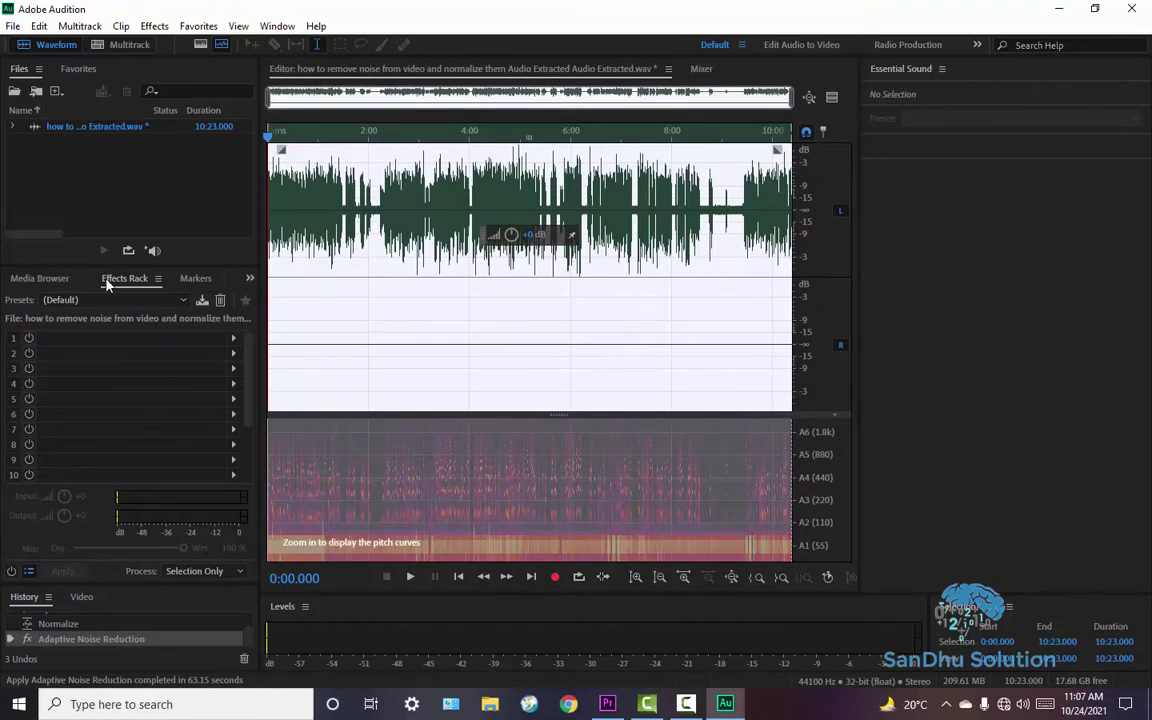
Add a Graphic Equalizer (10 Bands) to the first slot of the effects rack
left_click(44, 277)
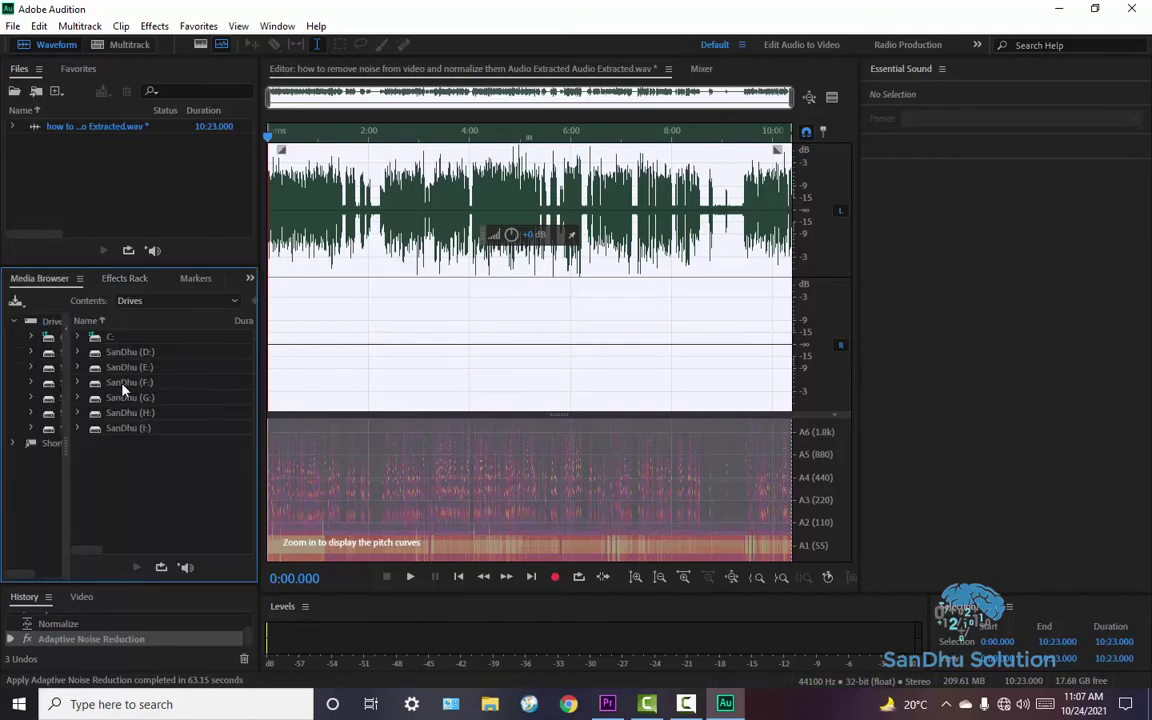
left_click(131, 278)
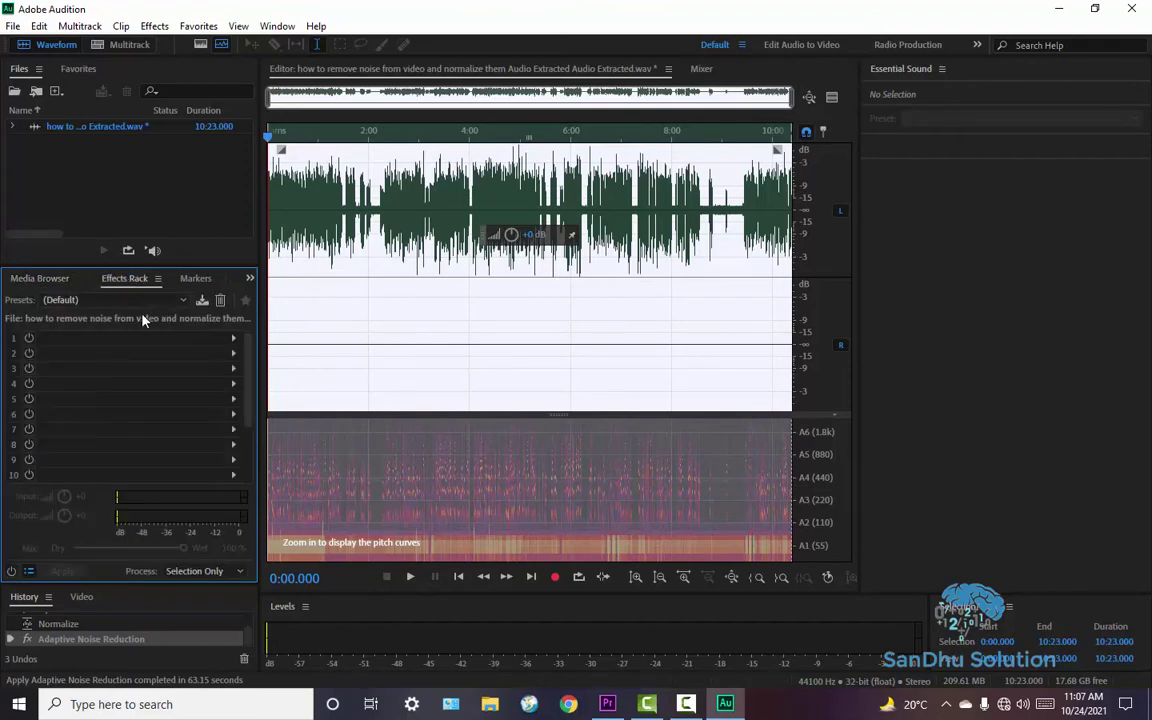
left_click(233, 343)
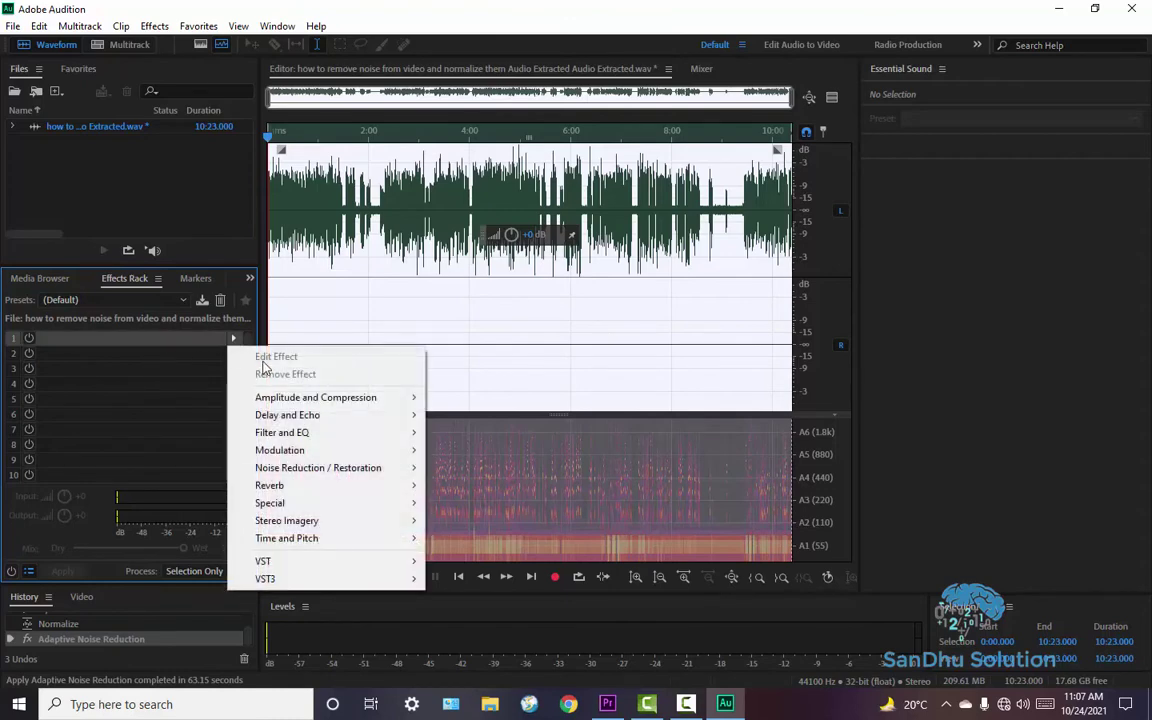
mouse_move(296, 437)
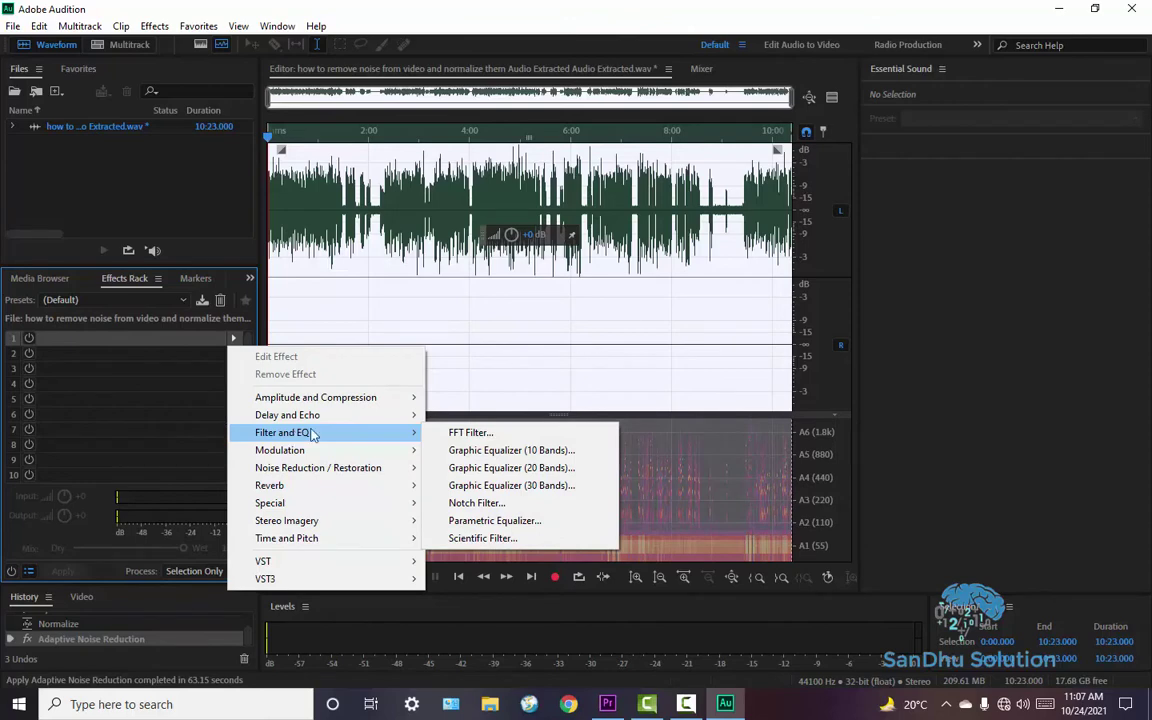
left_click(519, 452)
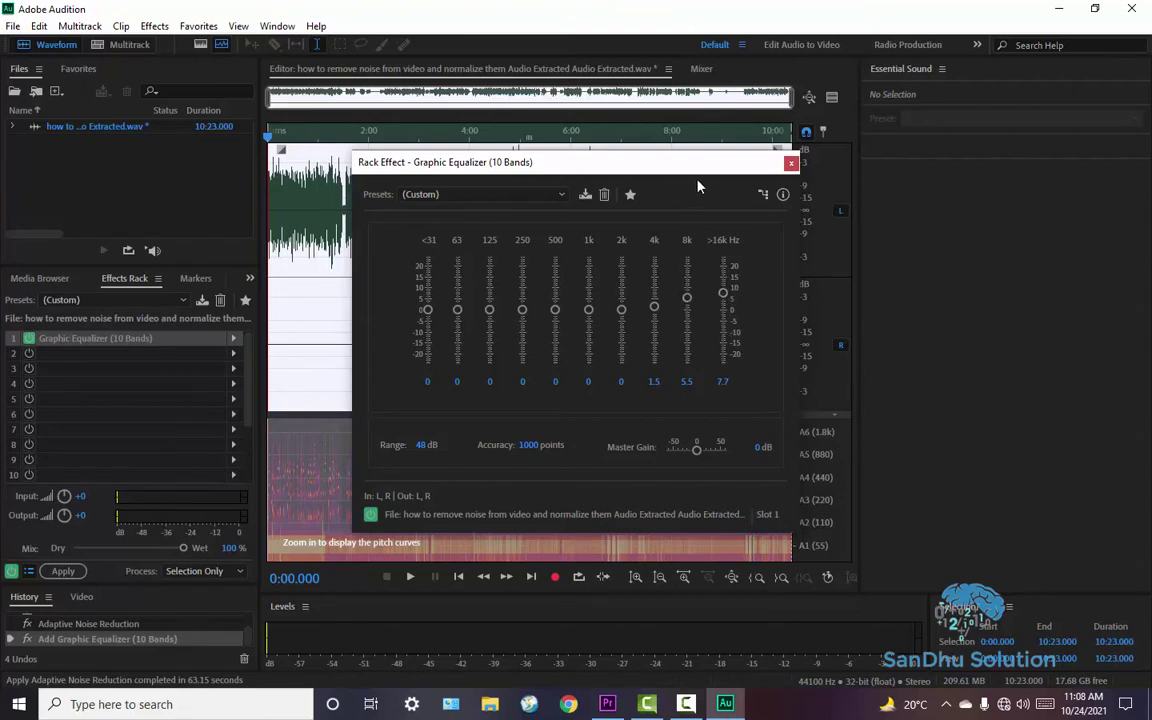
While previewing the audio, set the graphic equalizer's 4k band to about 2.4 and the >16 kHz band to about 4.8
key("space")
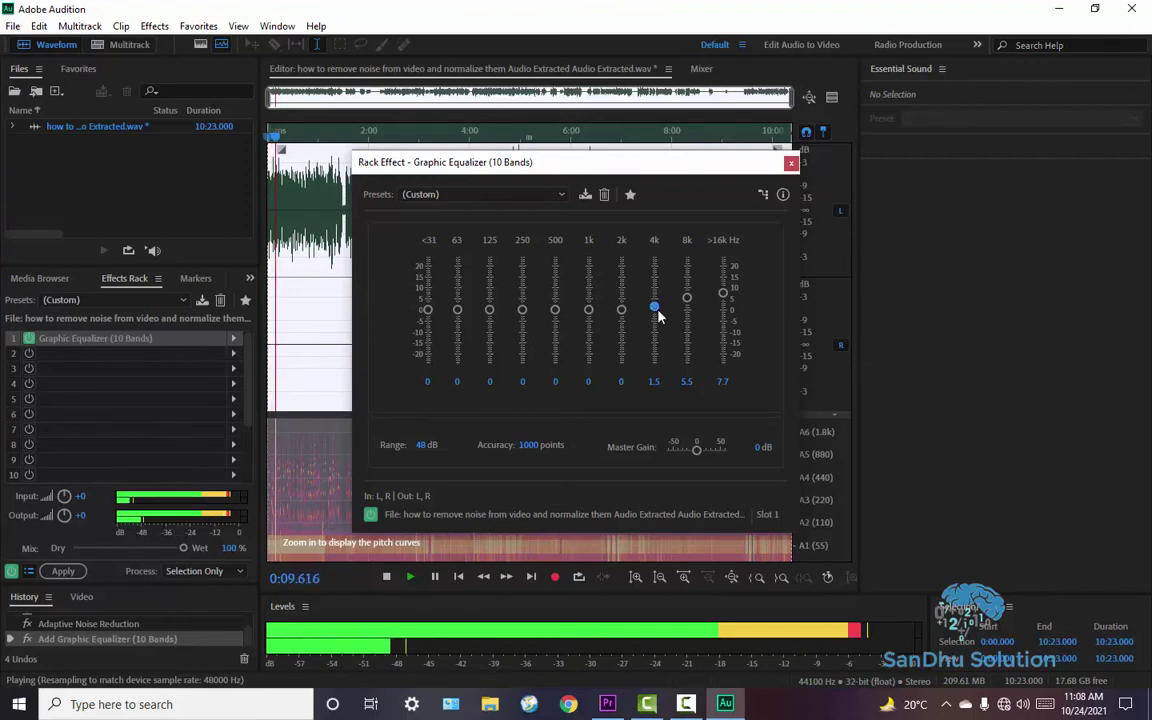
left_click_drag(658, 311, 658, 307)
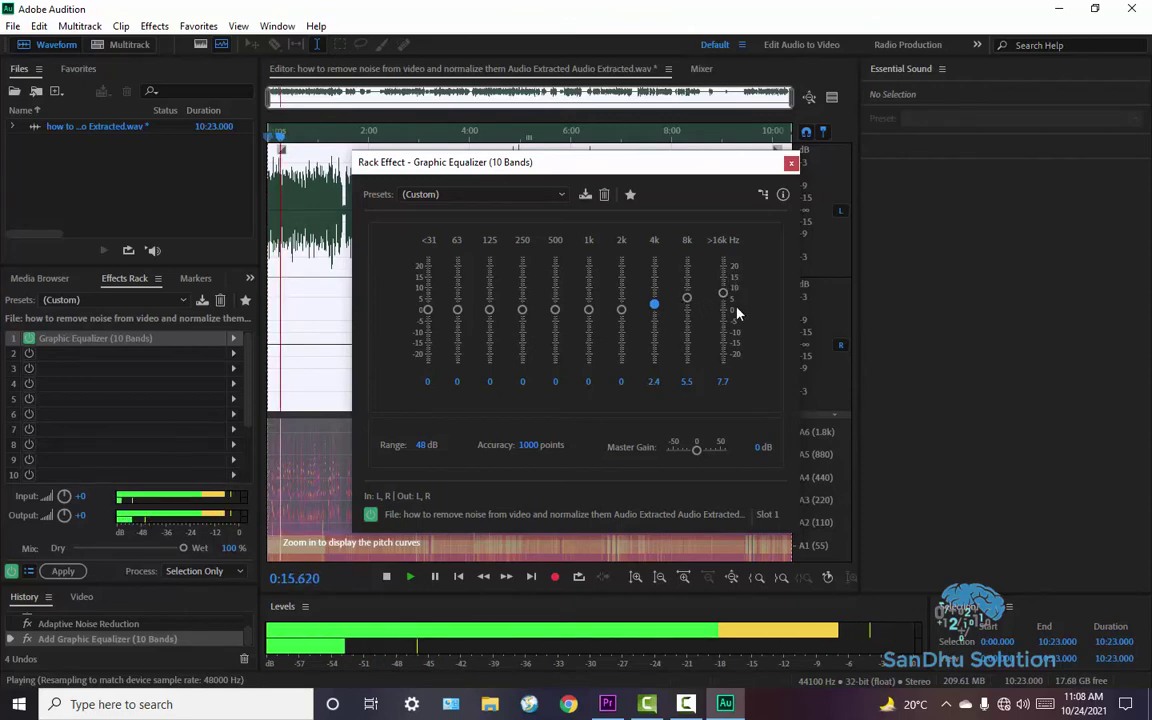
key("space")
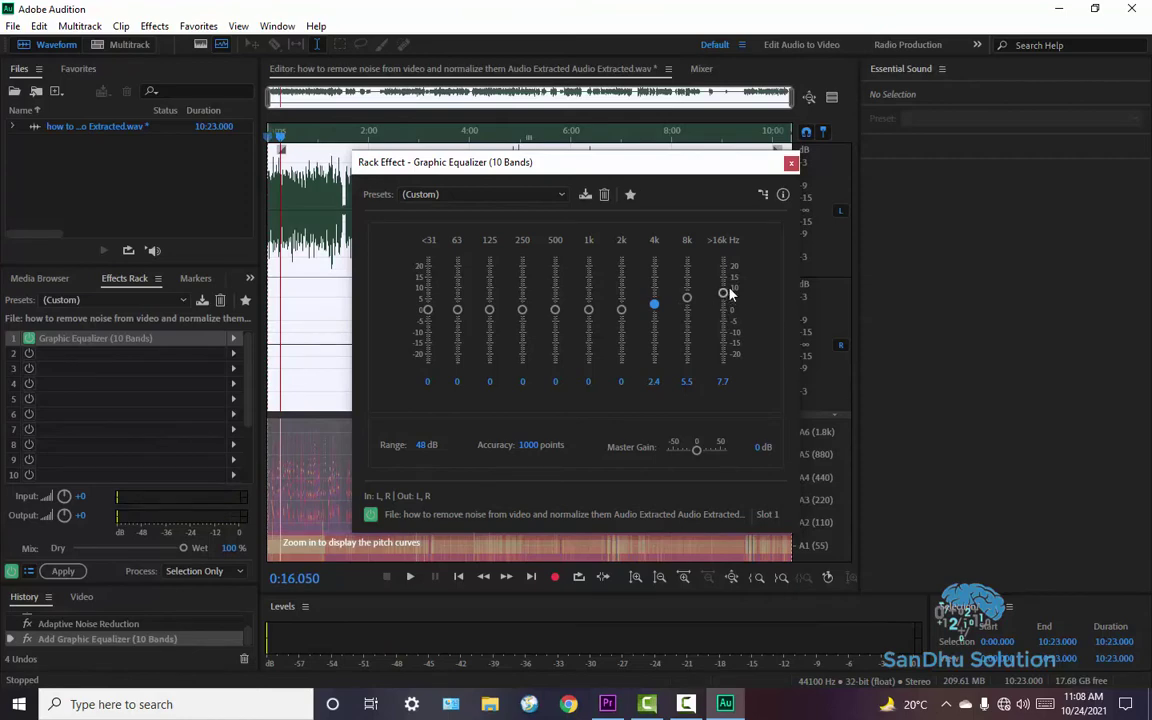
left_click(730, 294)
left_click_drag(729, 294, 729, 297)
Compare the playback with the graphic equalizer bypassed and re-enabled, and close its settings
key("space")
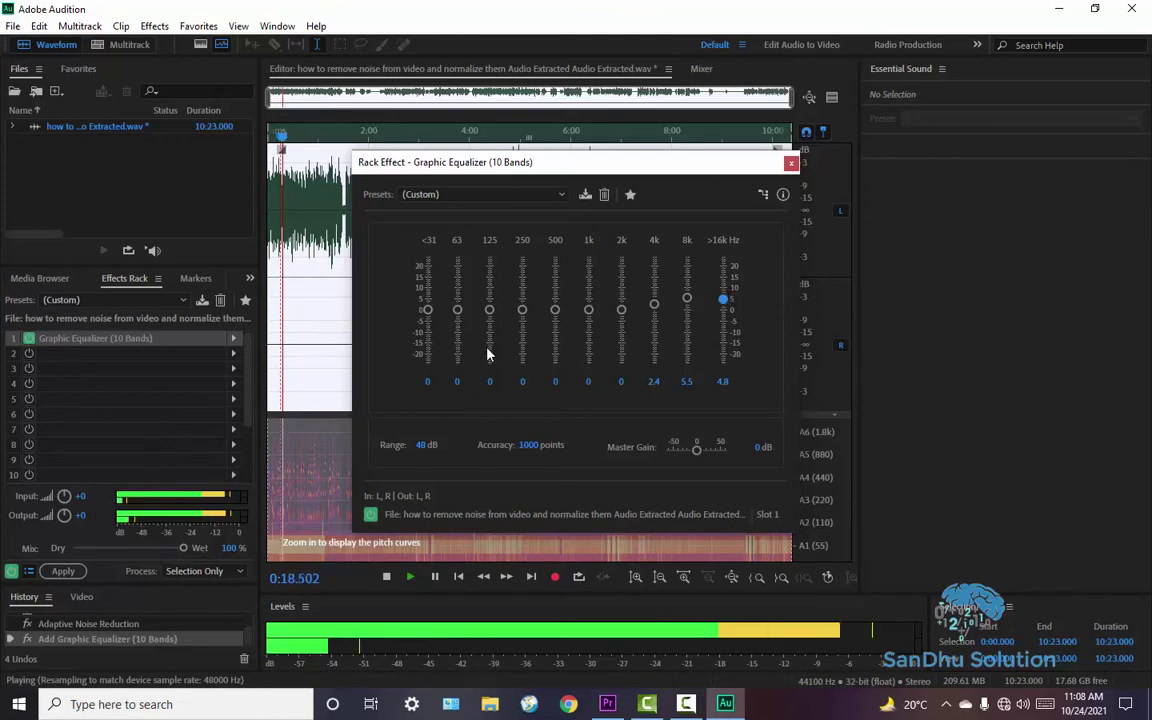
left_click(372, 515)
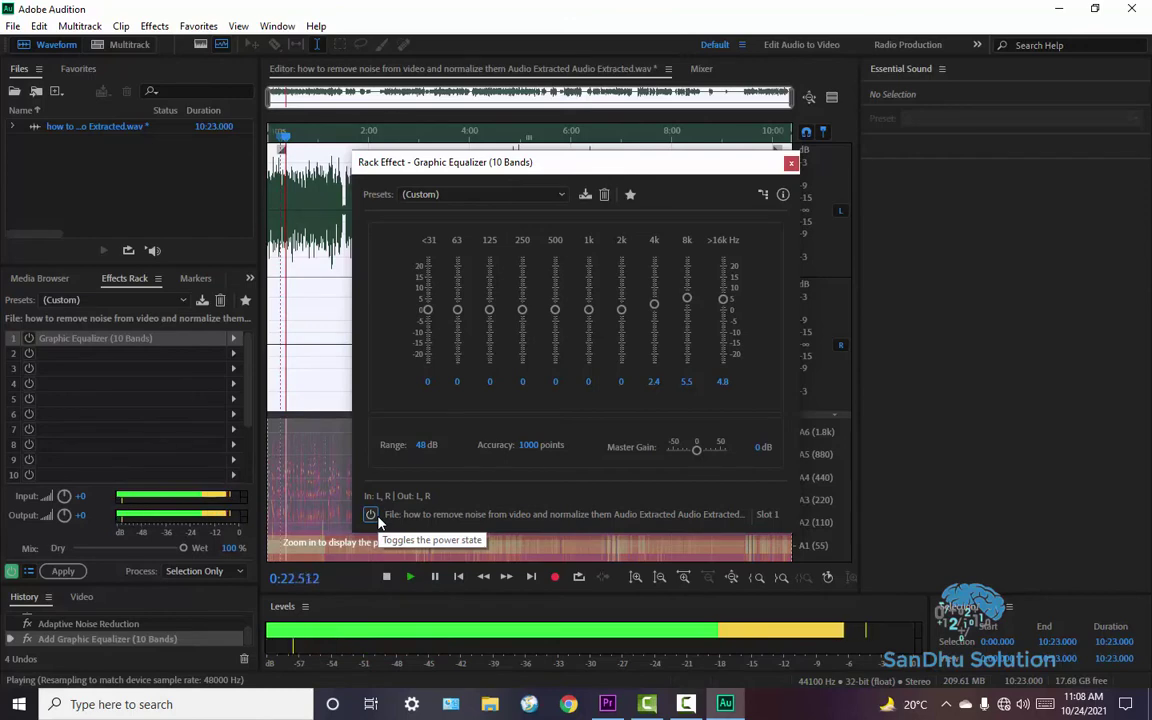
left_click(374, 516)
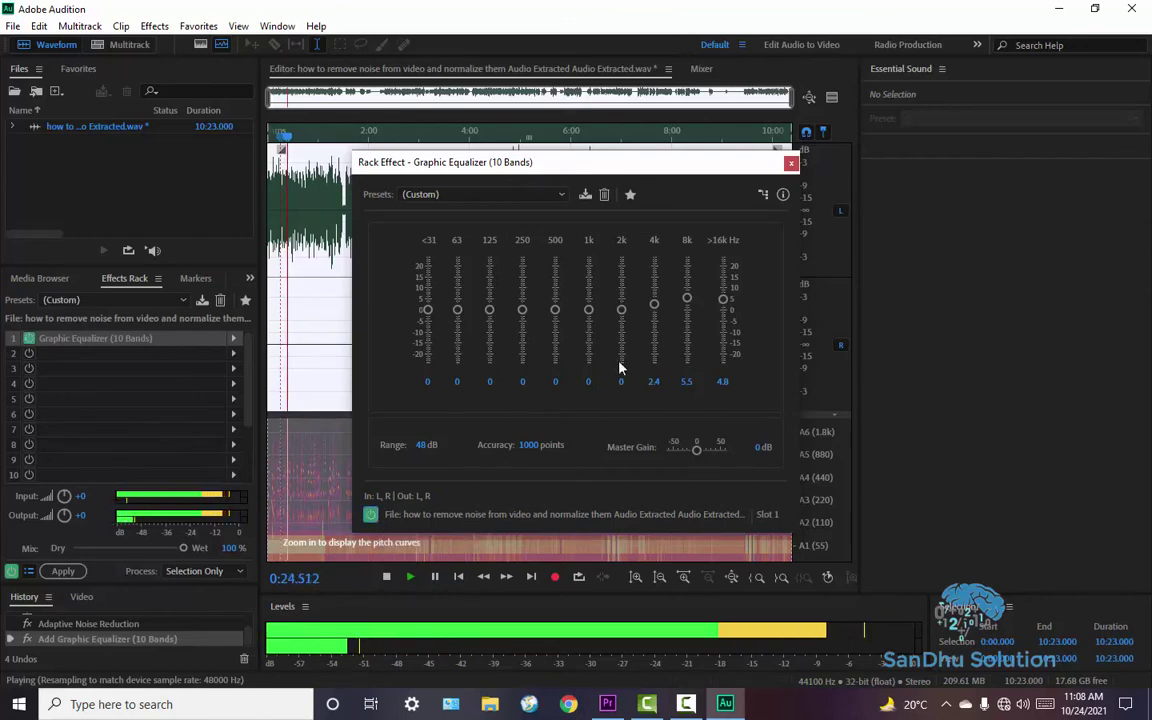
key("space")
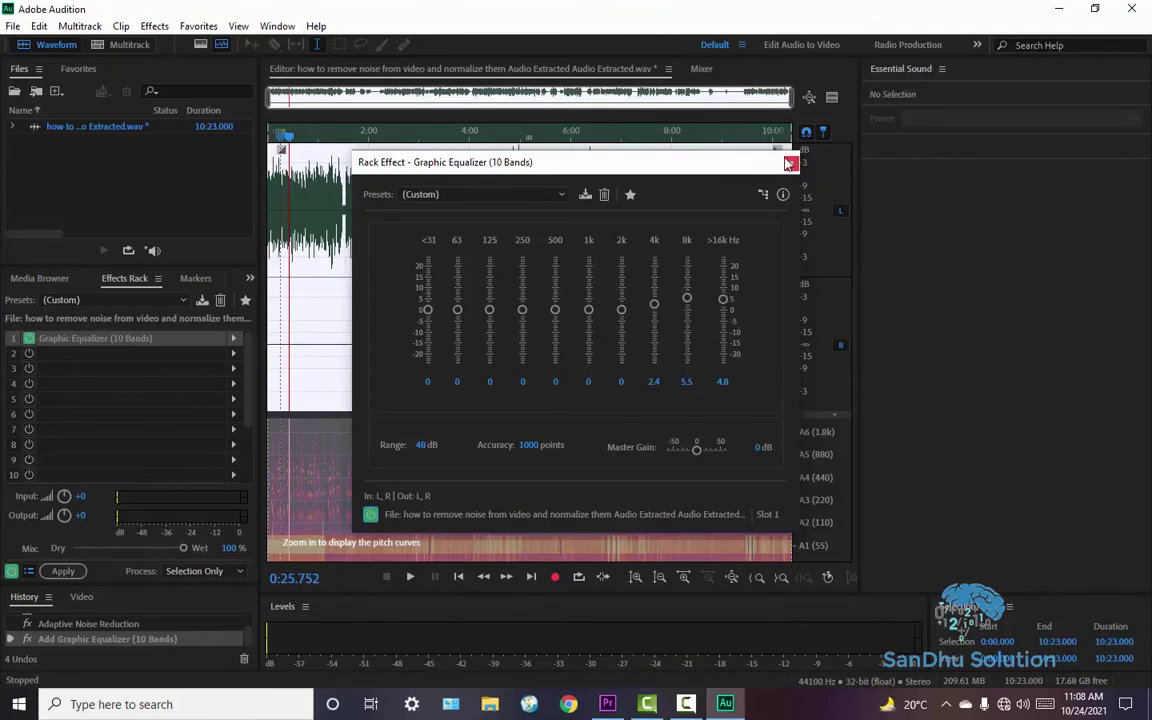
left_click(790, 164)
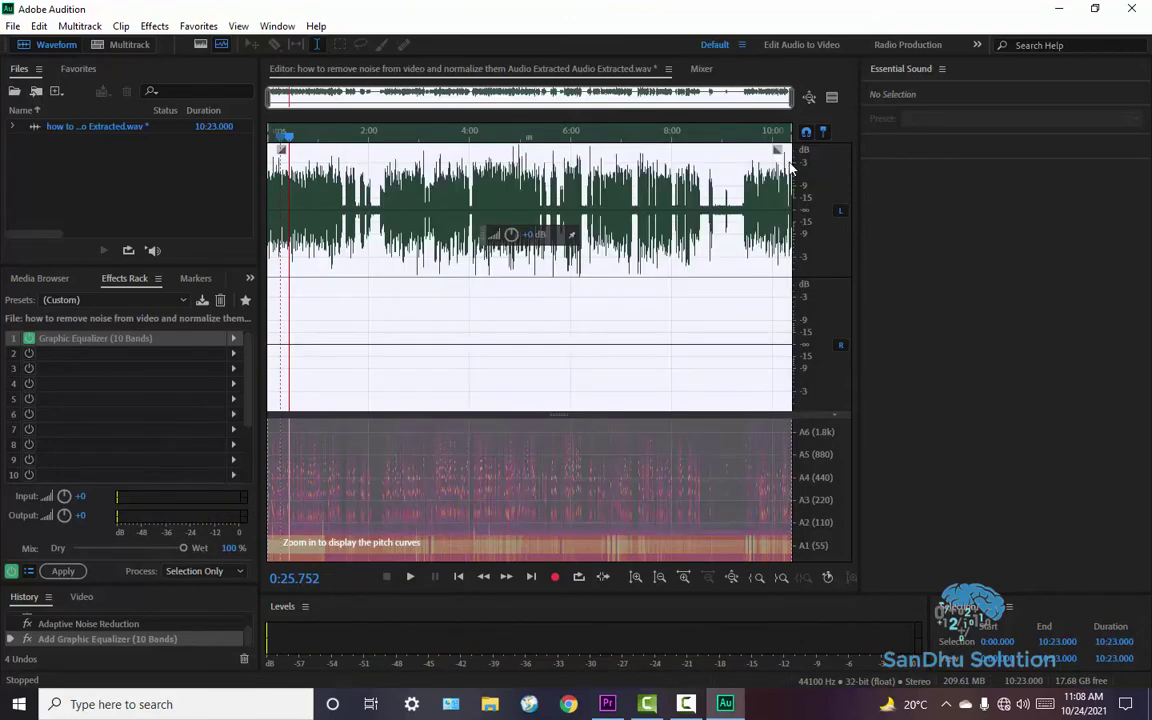
Add a Parametric Equalizer to the second rack slot with the Loudness Maximizer preset
left_click(232, 354)
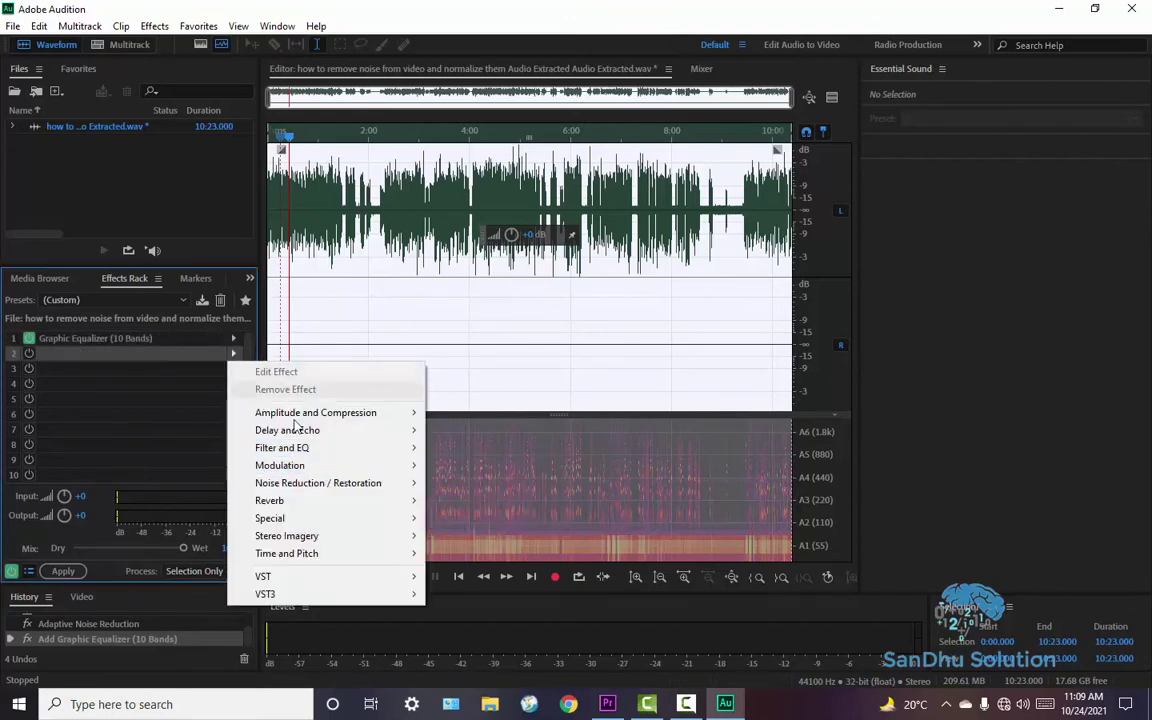
mouse_move(295, 455)
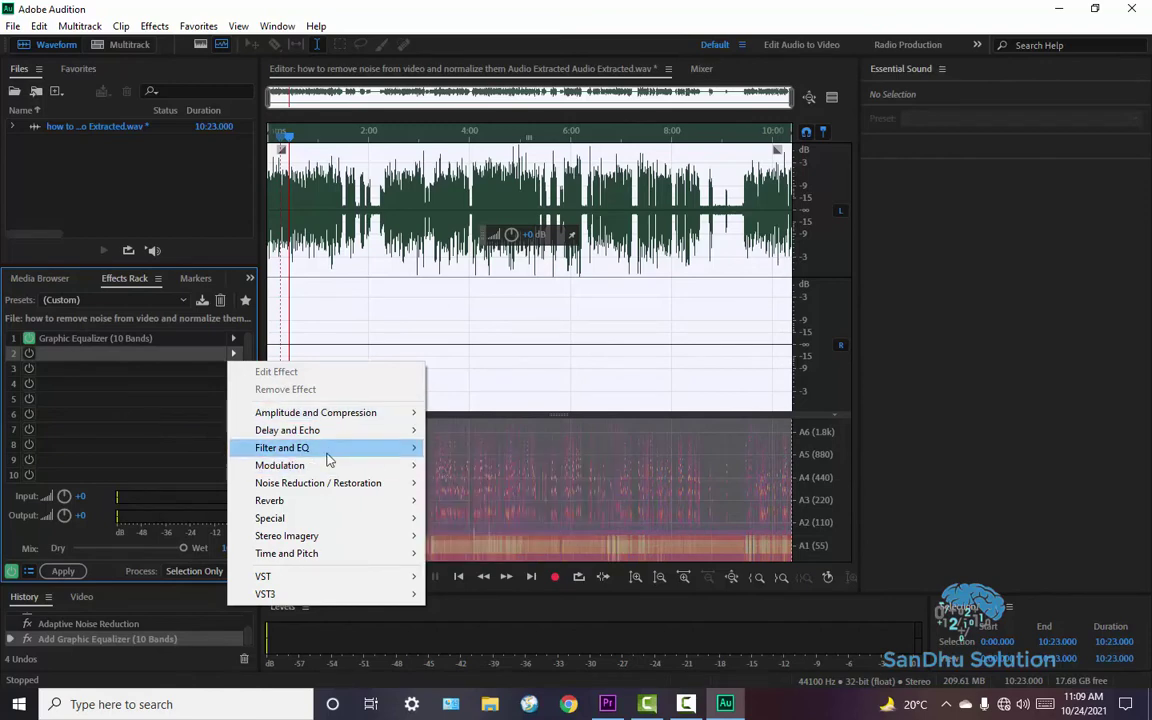
mouse_move(333, 457)
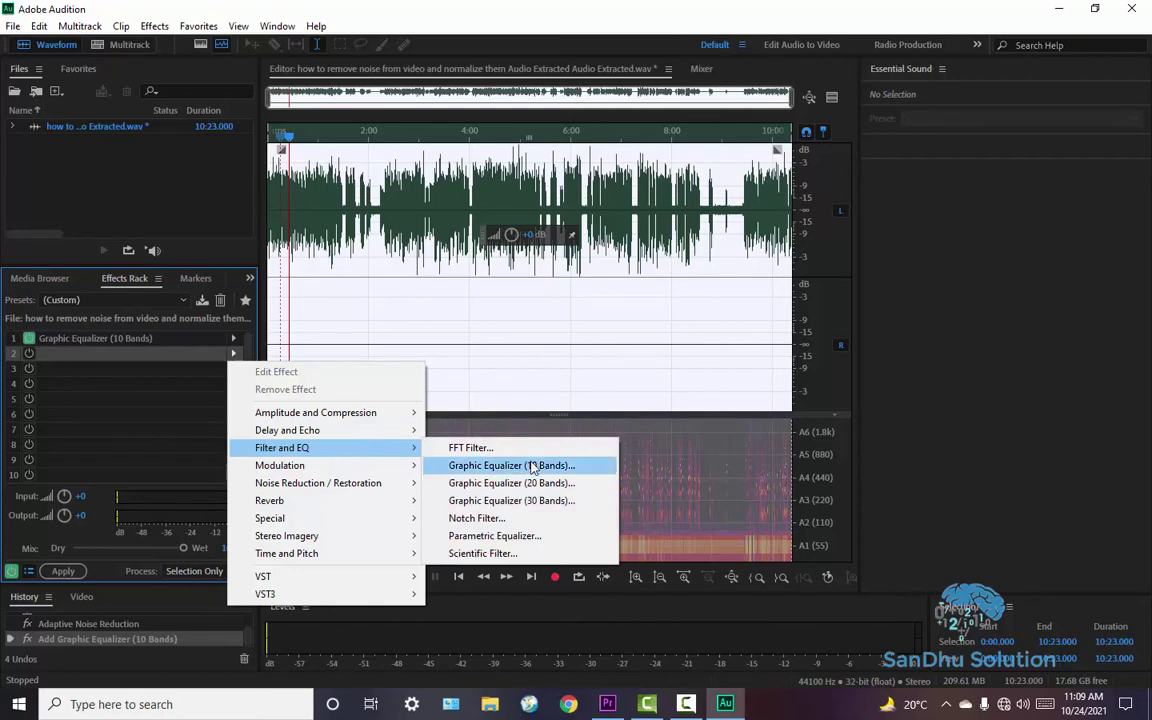
left_click(571, 549)
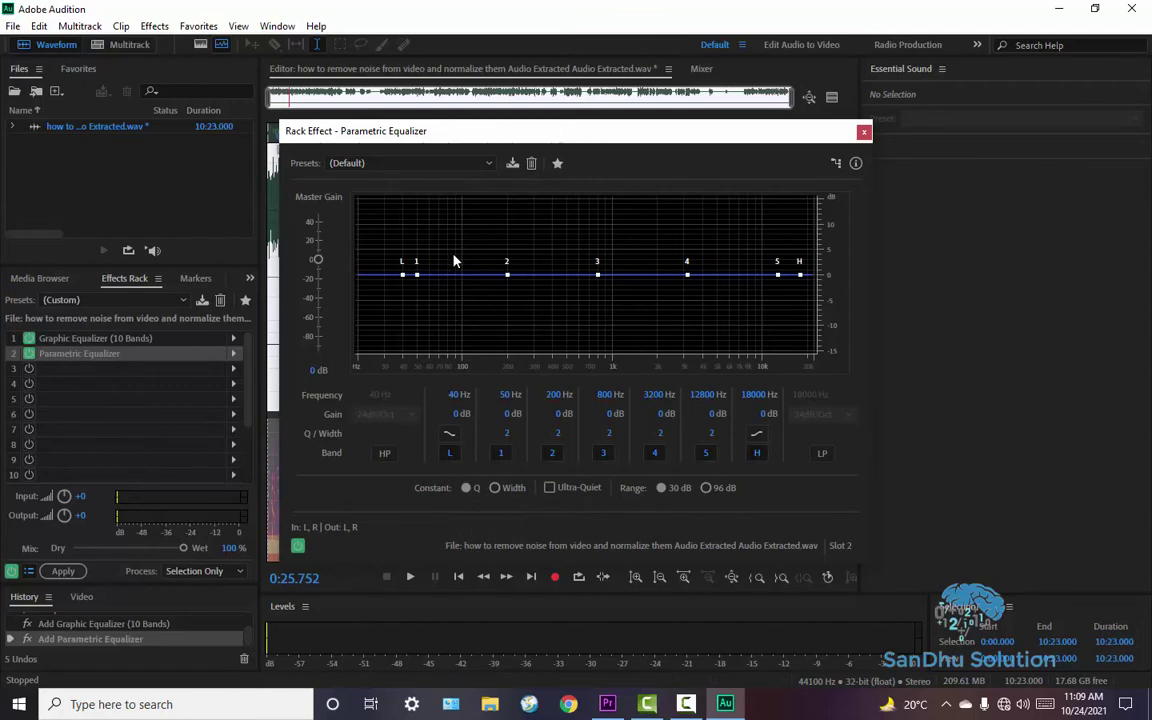
left_click(477, 166)
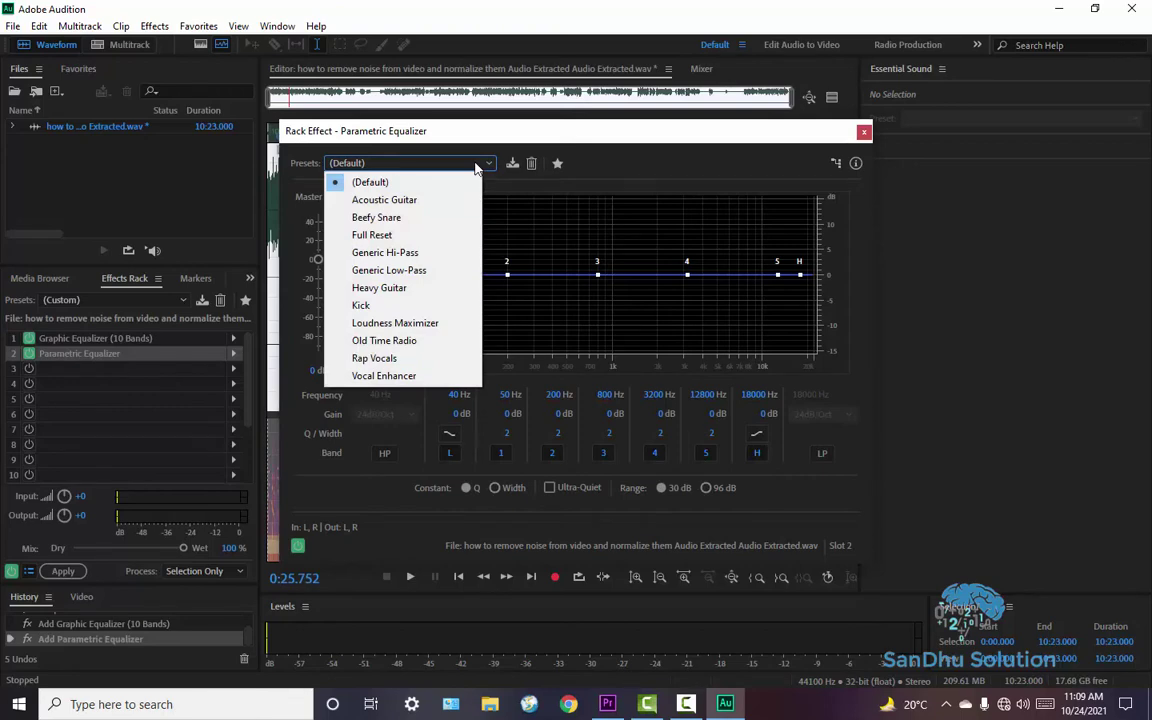
left_click(398, 322)
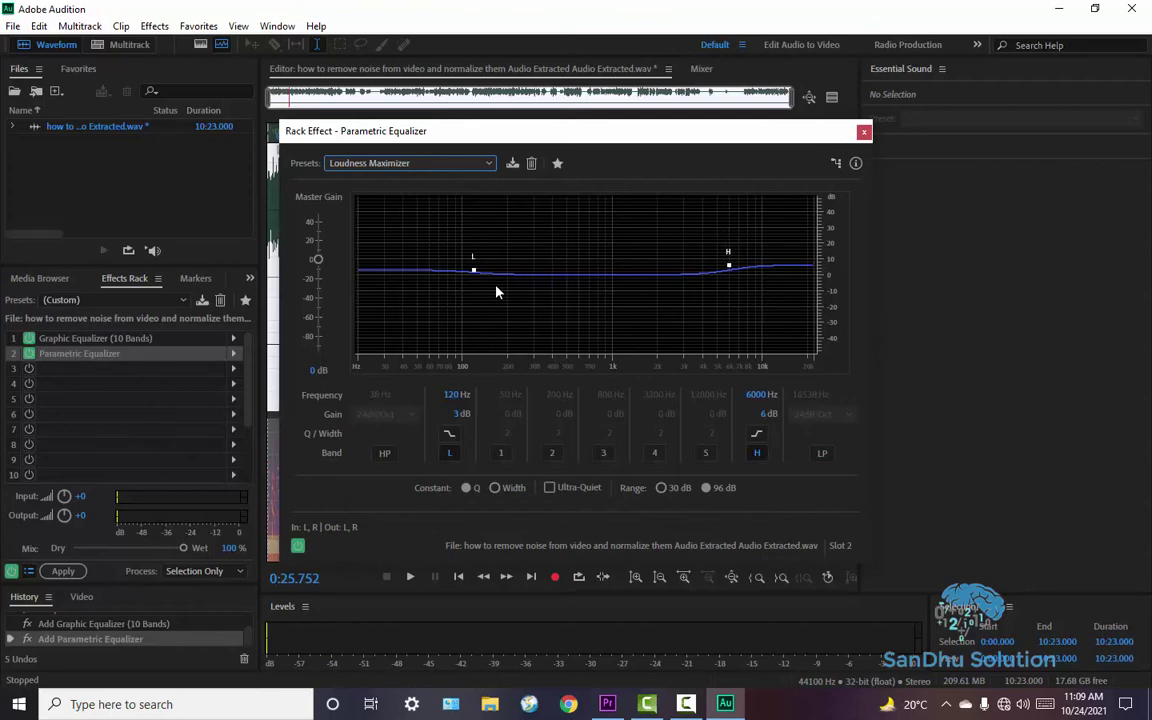
Enable band 3 of the parametric equalizer and, during playback, move it to about 406 Hz with about -8.6 dB gain
left_click(603, 453)
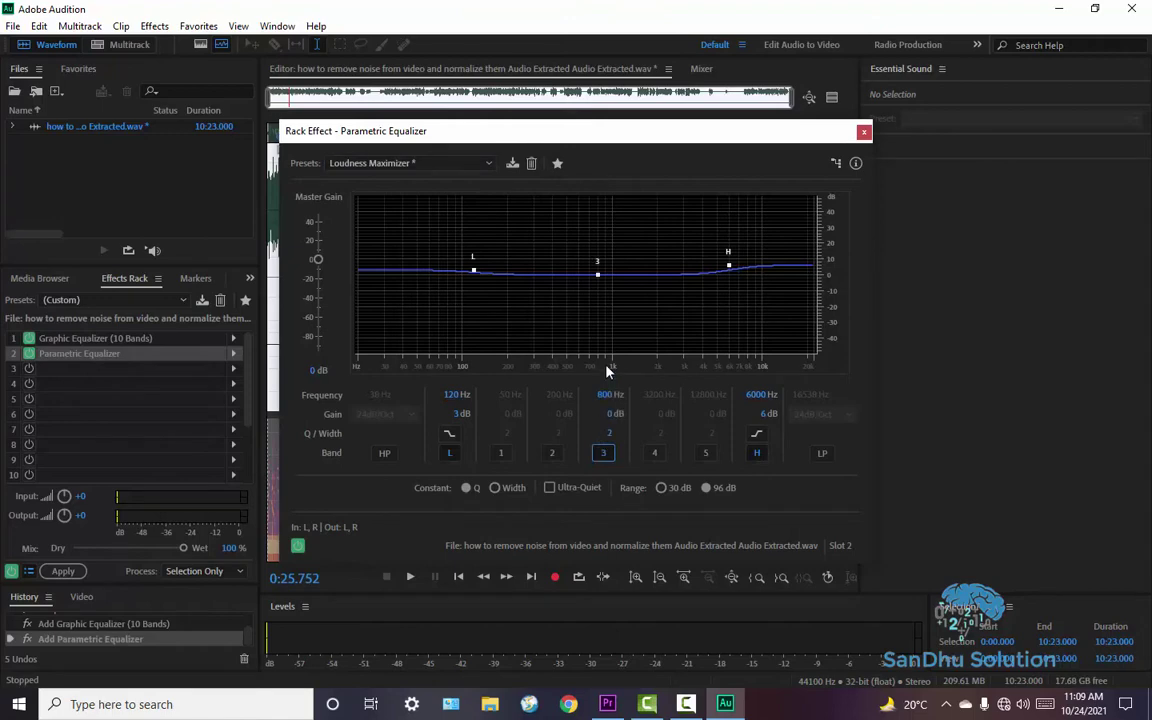
key("space")
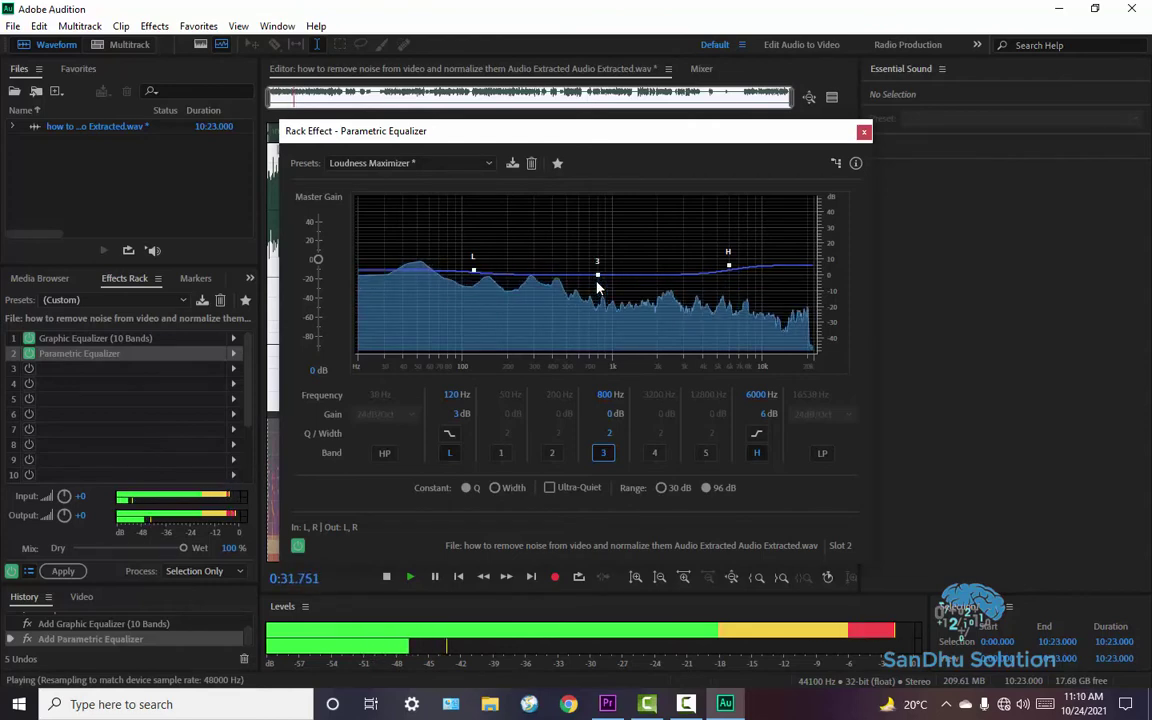
left_click_drag(597, 276, 596, 278)
left_click_drag(599, 278, 561, 300)
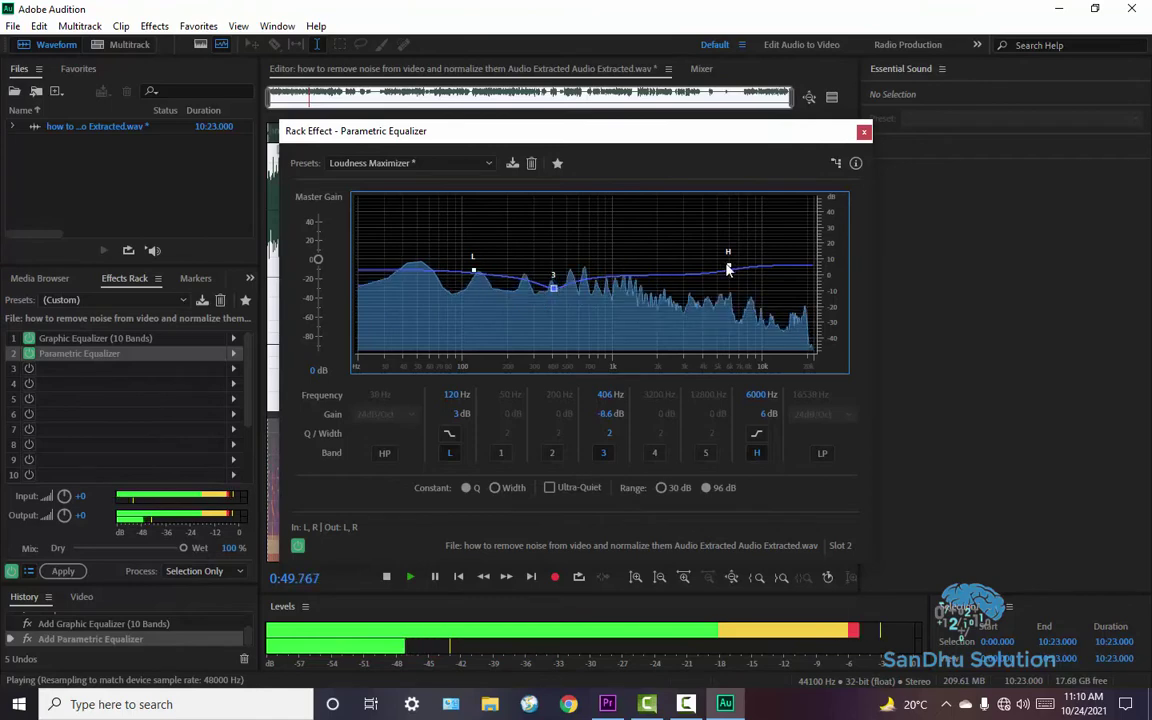
key("space")
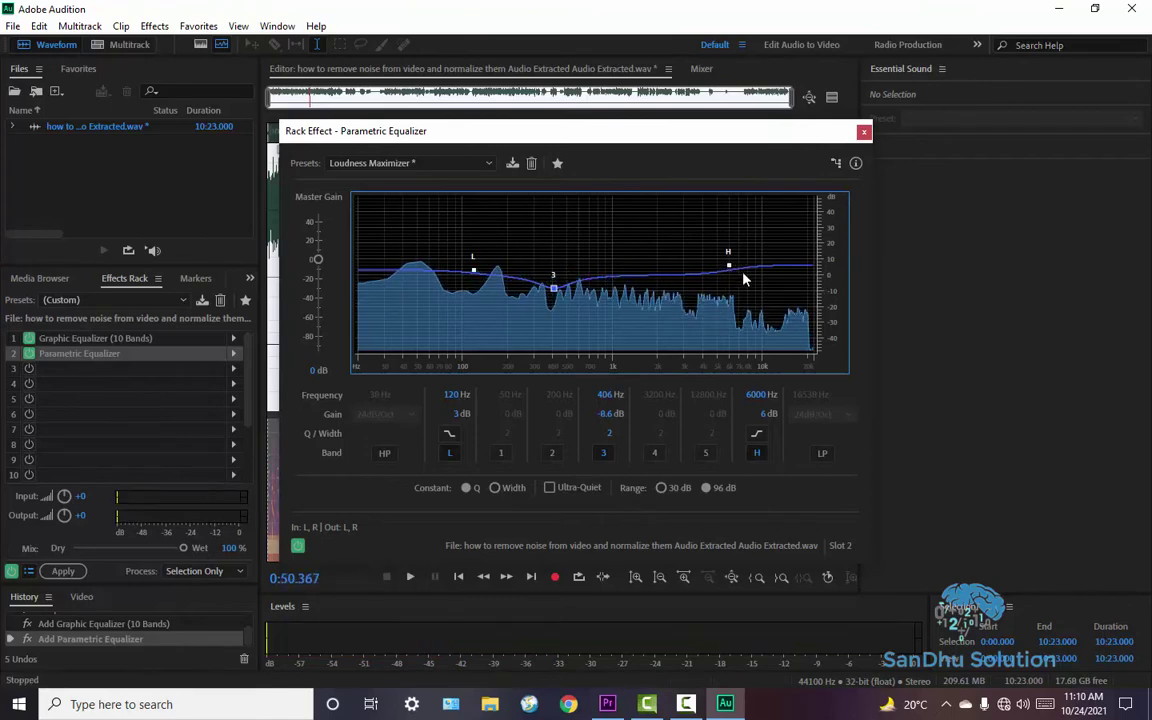
Shift the high shelf to about 5499 Hz and, during playback, try gains of about 4 dB and 17.7 dB
mouse_move(729, 266)
left_mouse_down()
mouse_move(743, 271)
mouse_move(720, 250)
mouse_move(731, 268)
left_mouse_up()
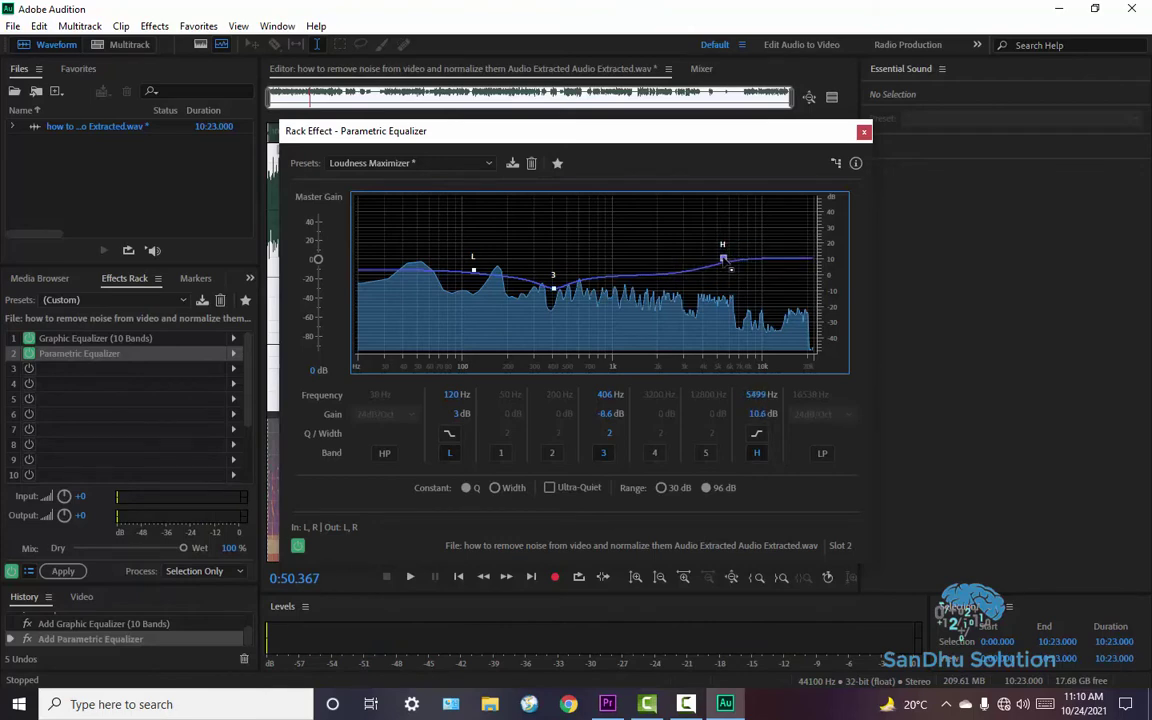
key("space")
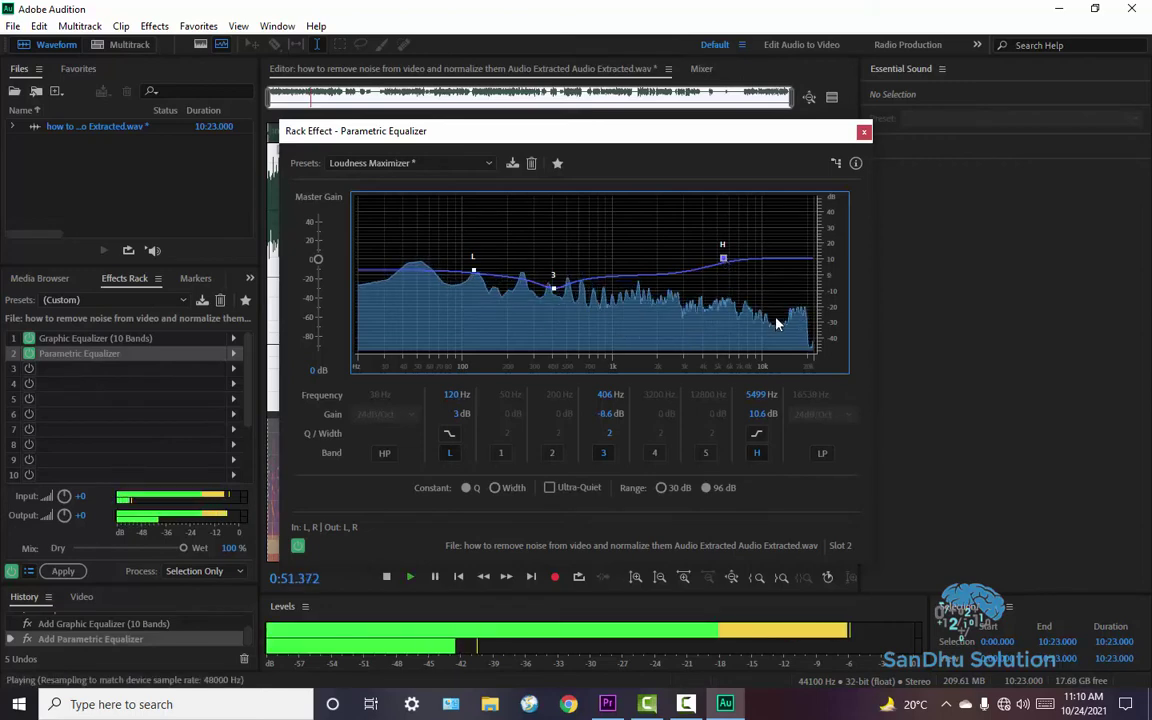
key("Down")
key("Down")
key("Down")
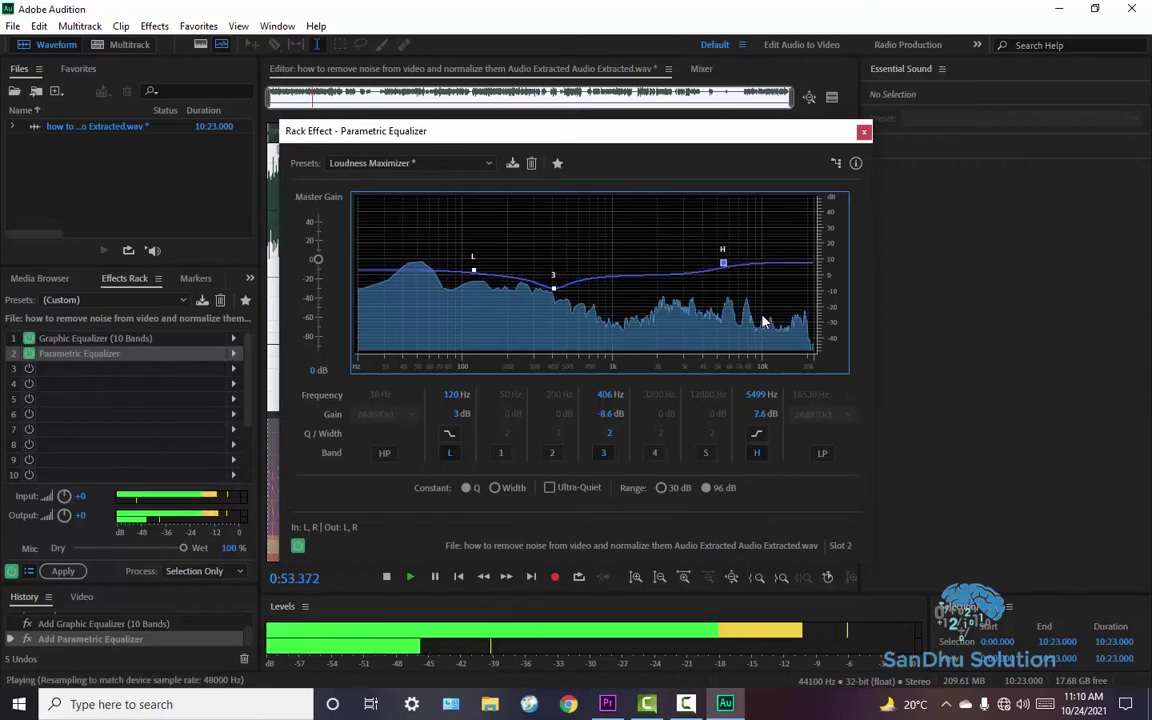
key("Down")
key("Down")
key("Down")
key("Down")
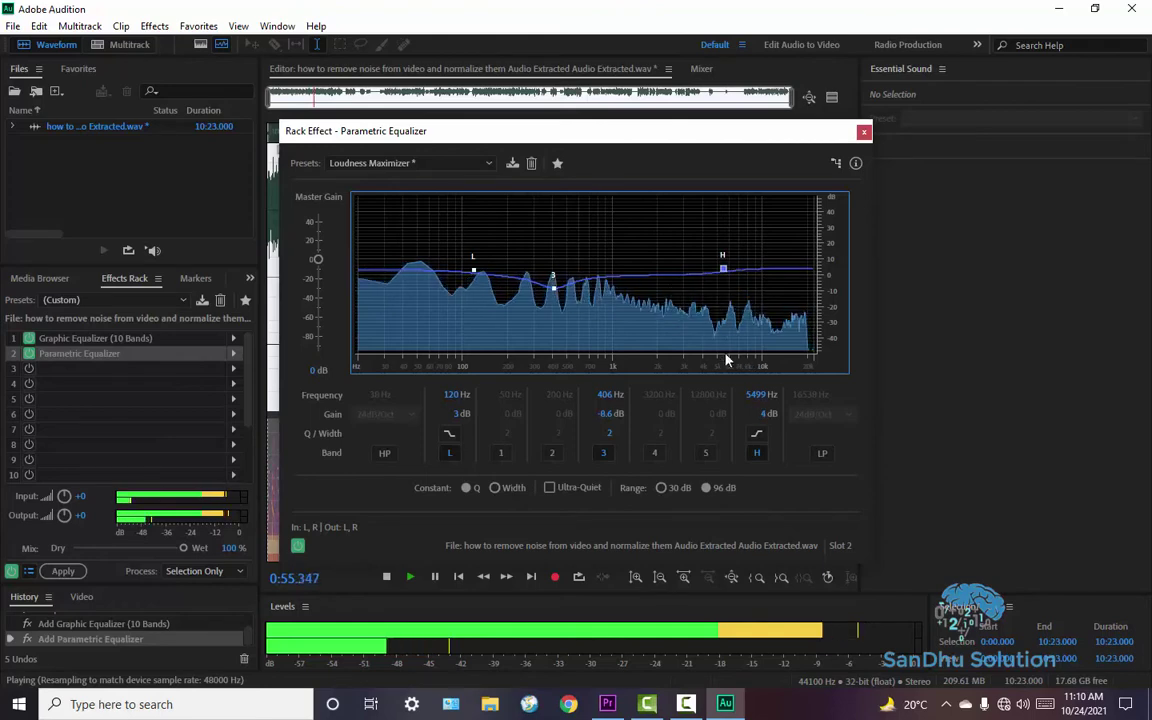
key("Up")
key("Up")
key("Up")
key("Up")
key("Up")
key("Up")
key("Up")
key("Up")
key("Up")
key("Up")
key("Up")
key("Up")
key("Up")
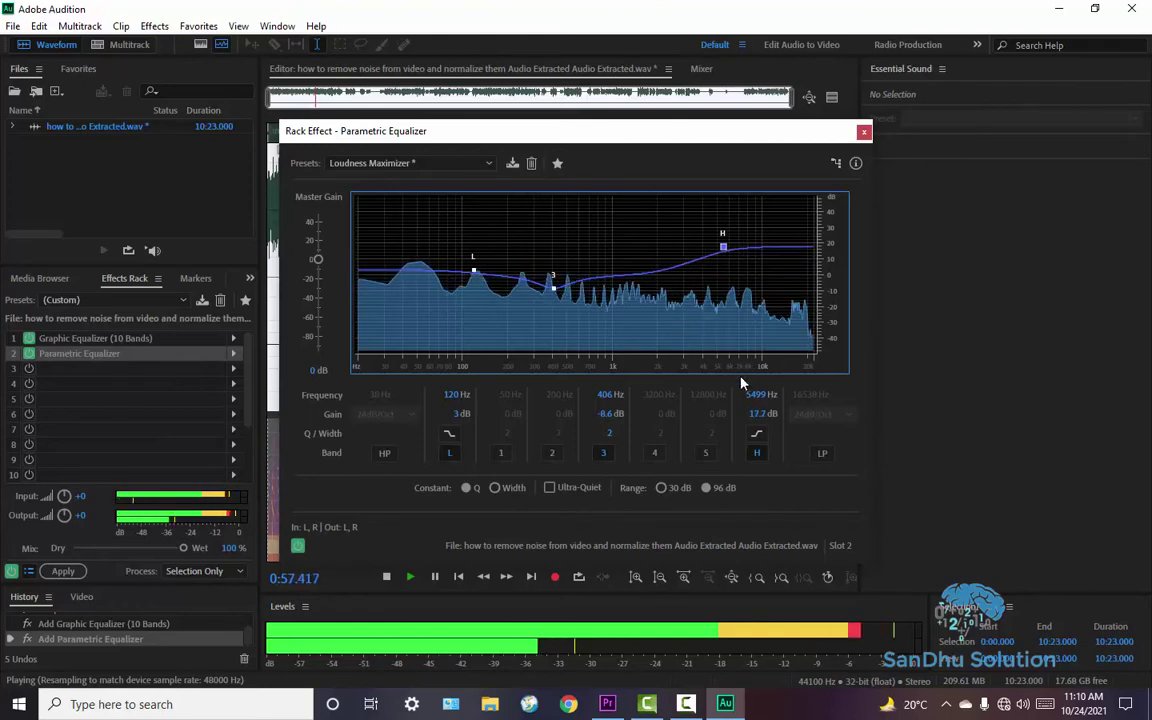
While the audio plays, bring the high shelf to about 3803 Hz with about 14.7 dB gain
key("Down")
key("Down")
key("Down")
key("Down")
key("Down")
key("Down")
key("Down")
key("Down")
key("Down")
key("Left")
key("Left")
key("Left")
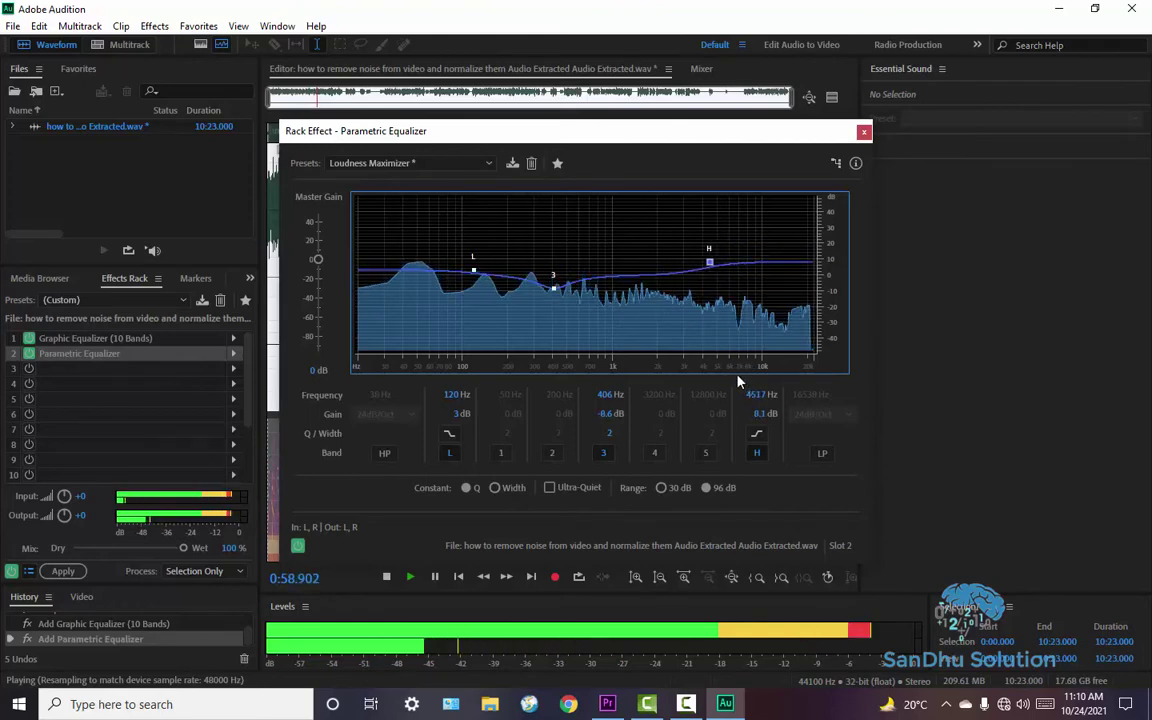
key("Left")
key("Left")
key("Left")
key("Up")
key("Up")
key("Up")
key("Up")
key("Up")
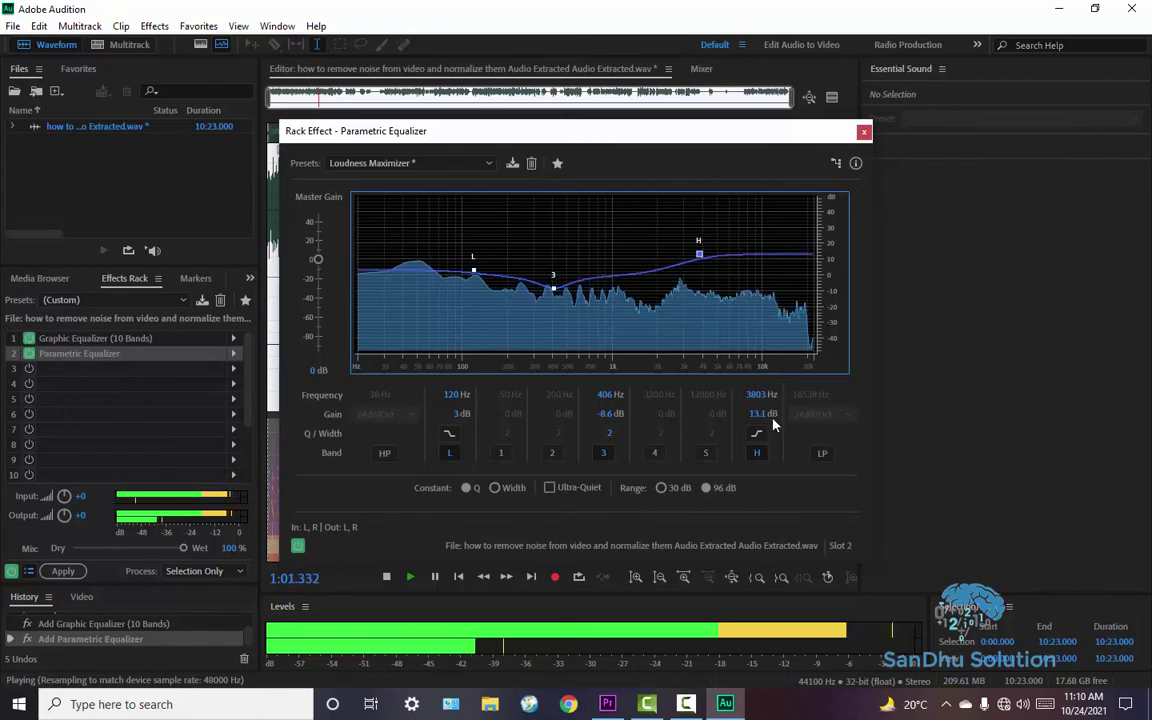
left_click_drag(773, 418, 769, 410)
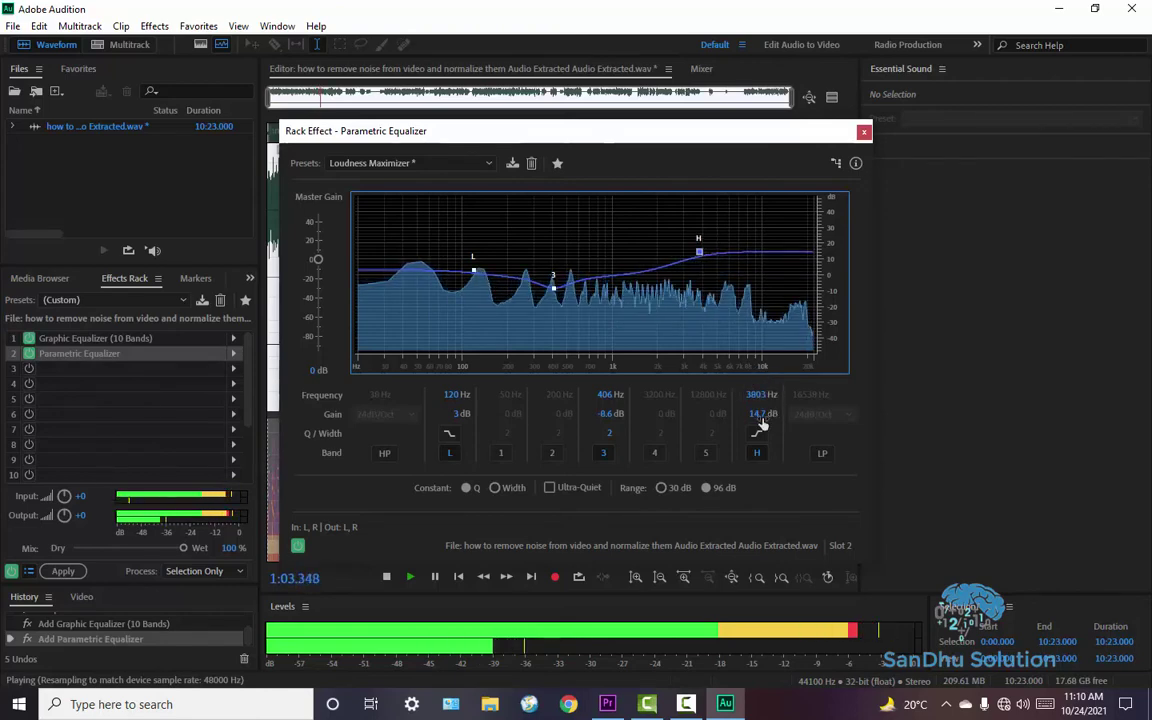
Sweep the high shelf's frequency down to about 2057 Hz and back up to about 3282 Hz during playback
key("Left")
key("Left")
key("Left")
key("Left")
key("Left")
key("Left")
key("Left")
key("Left")
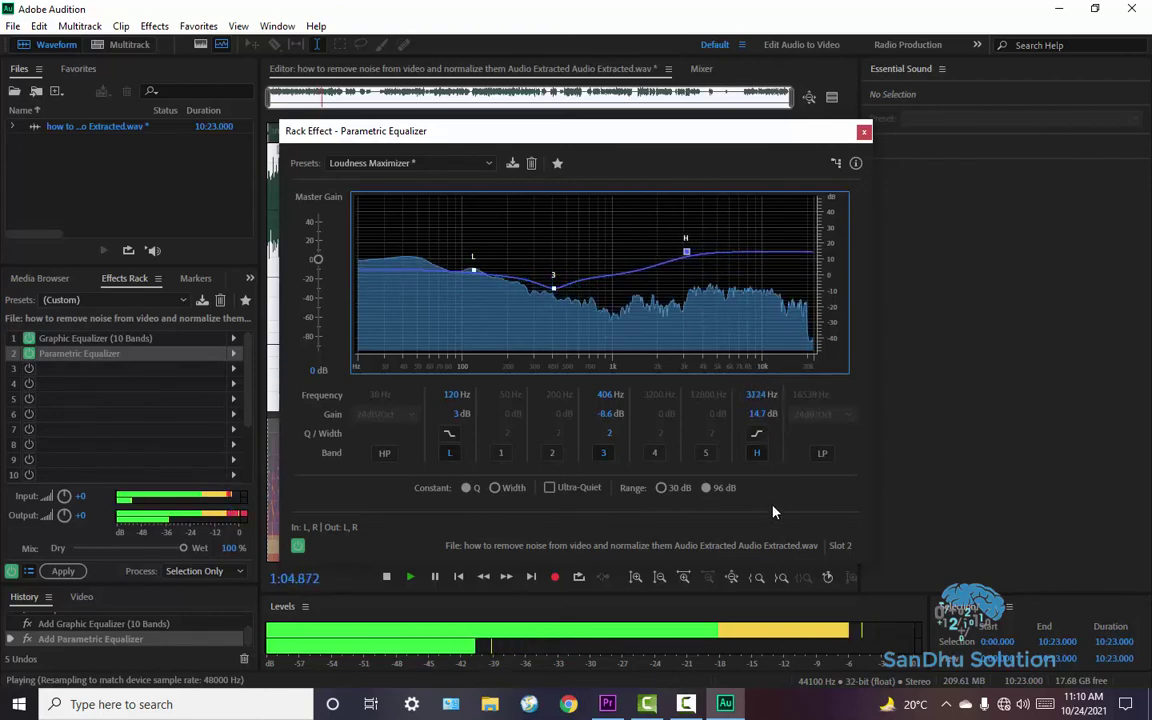
key("Left")
key("Left")
key("Left")
key("Left")
key("Left")
key("Left")
key("Left")
key("Left")
key("Left")
key("Left")
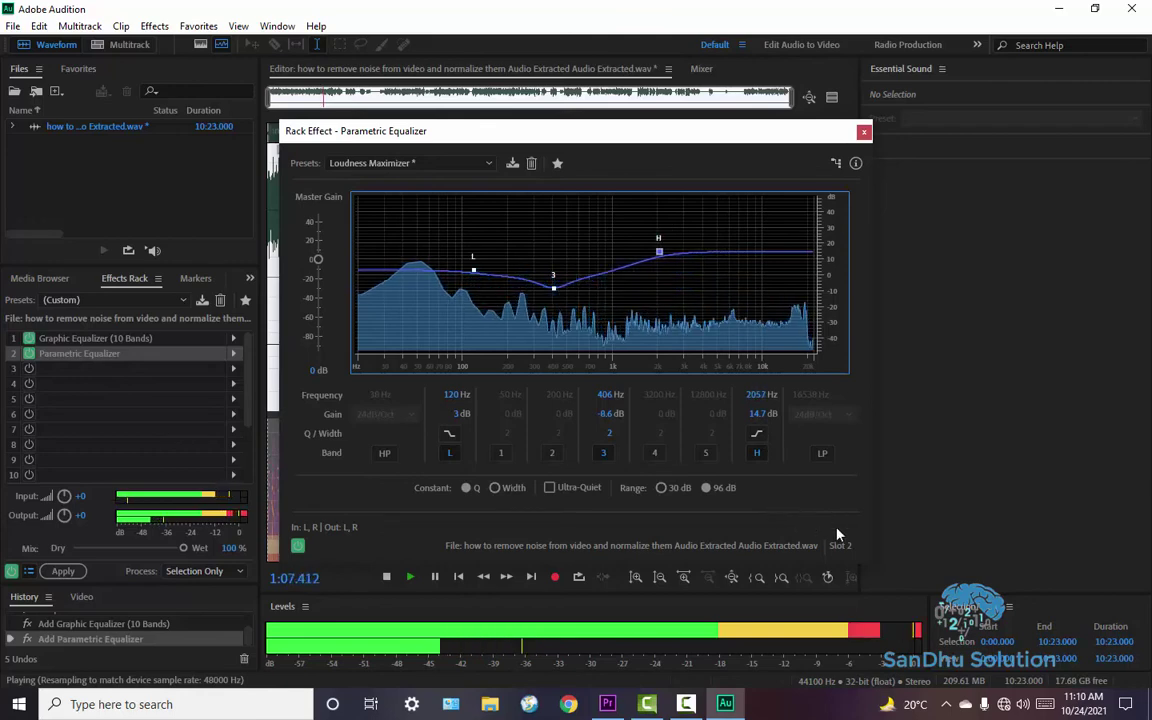
key("Right")
key("Right")
key("Right")
key("Right")
key("Right")
key("Right")
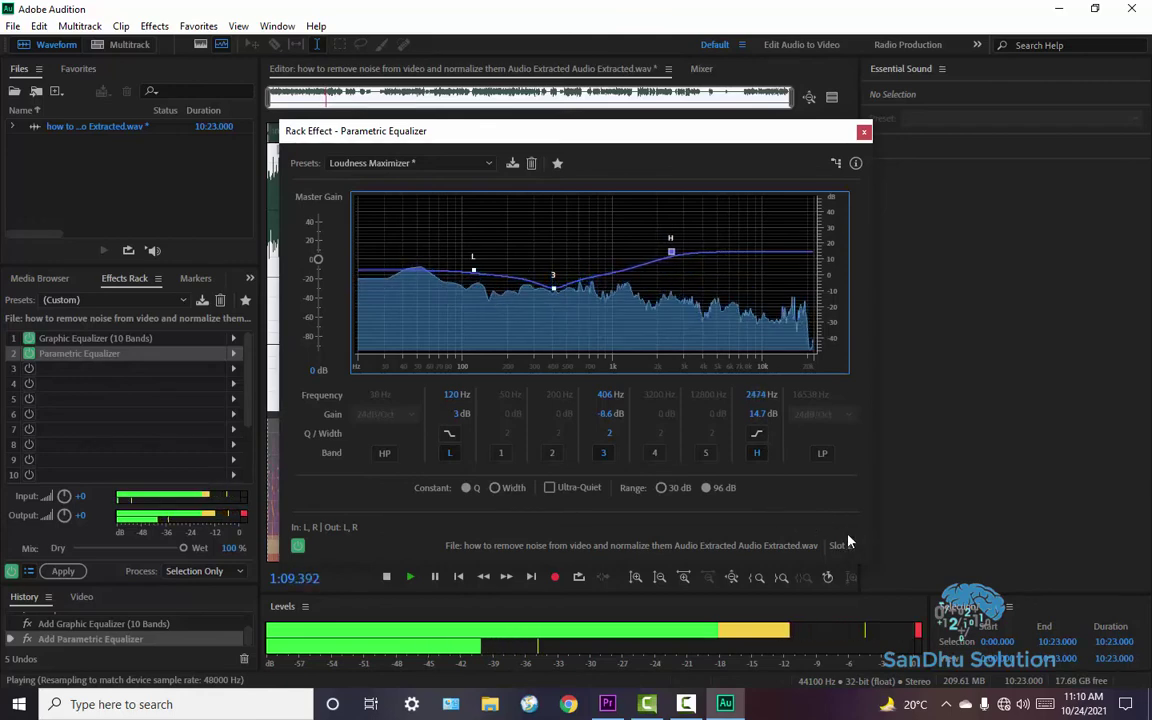
key("Right")
key("Right")
key("Right")
key("Right")
key("Right")
key("Right")
key("Right")
key("Right")
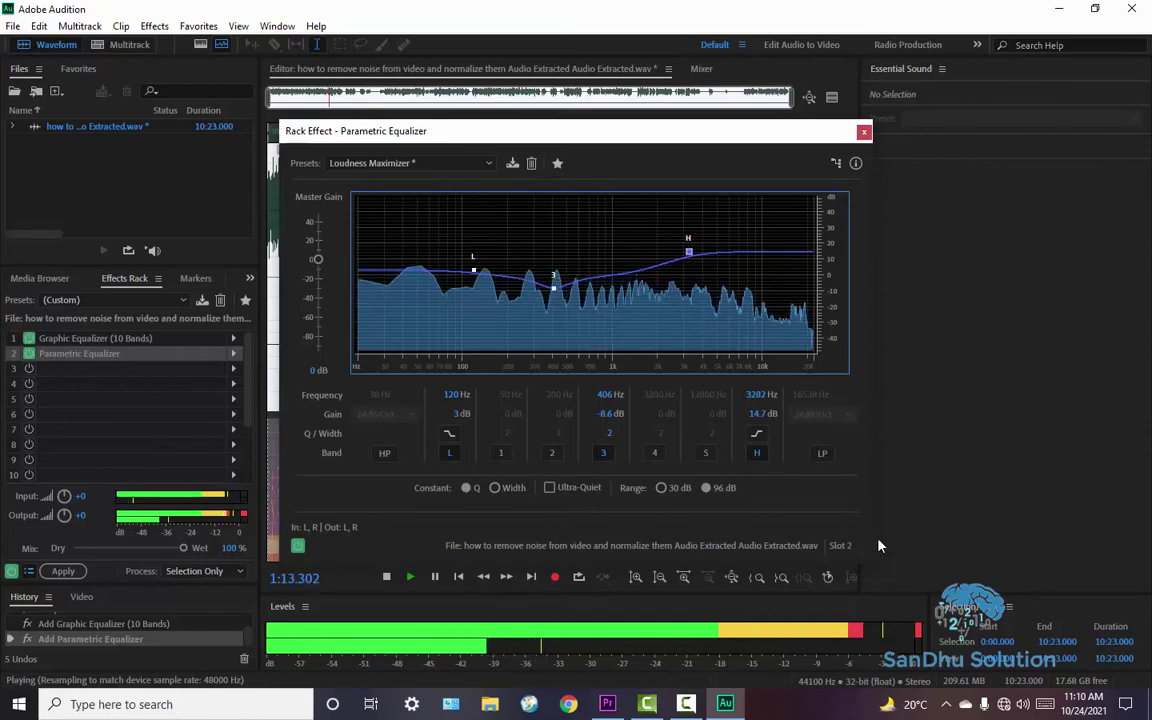
Move the high shelf to about 3163 Hz, try about 19.7 dB gain, and reduce it to about 13.1 dB
key("Left")
key("Left")
key("Left")
key("Up")
key("Up")
key("Up")
key("Up")
key("Up")
key("Up")
key("Up")
key("Up")
key("Up")
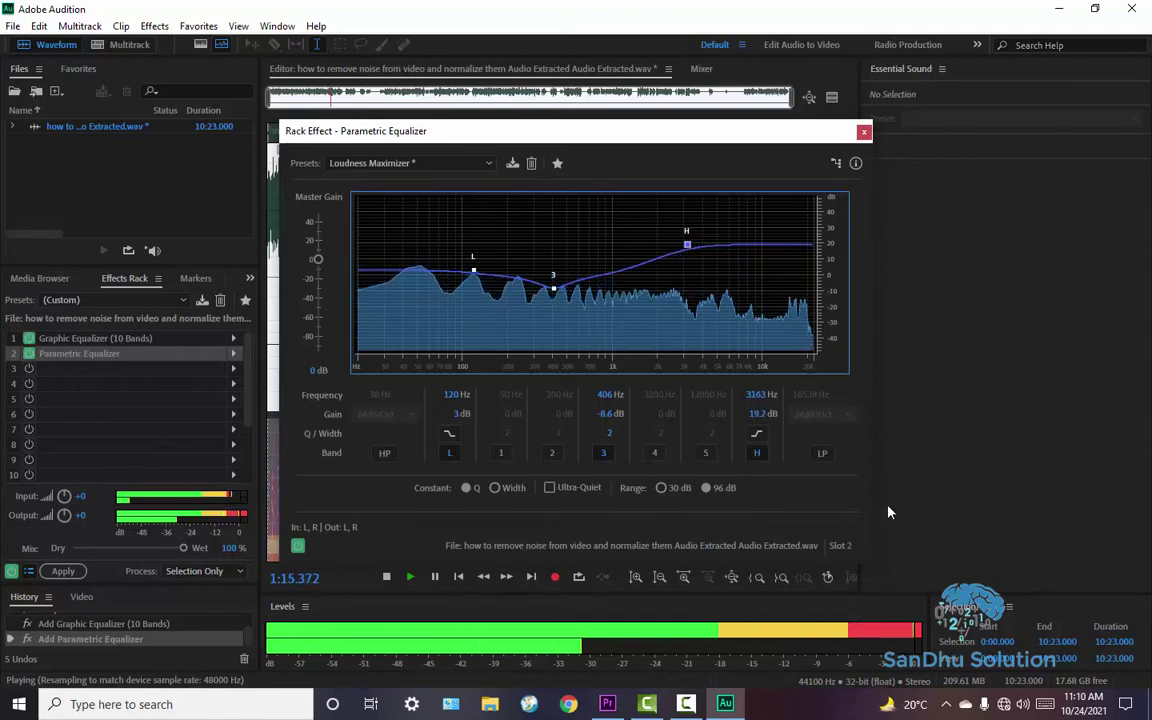
key("Down")
key("Down")
key("Down")
key("Down")
key("Down")
key("Down")
key("Down")
key("Down")
key("Down")
key("Down")
key("Down")
key("Down")
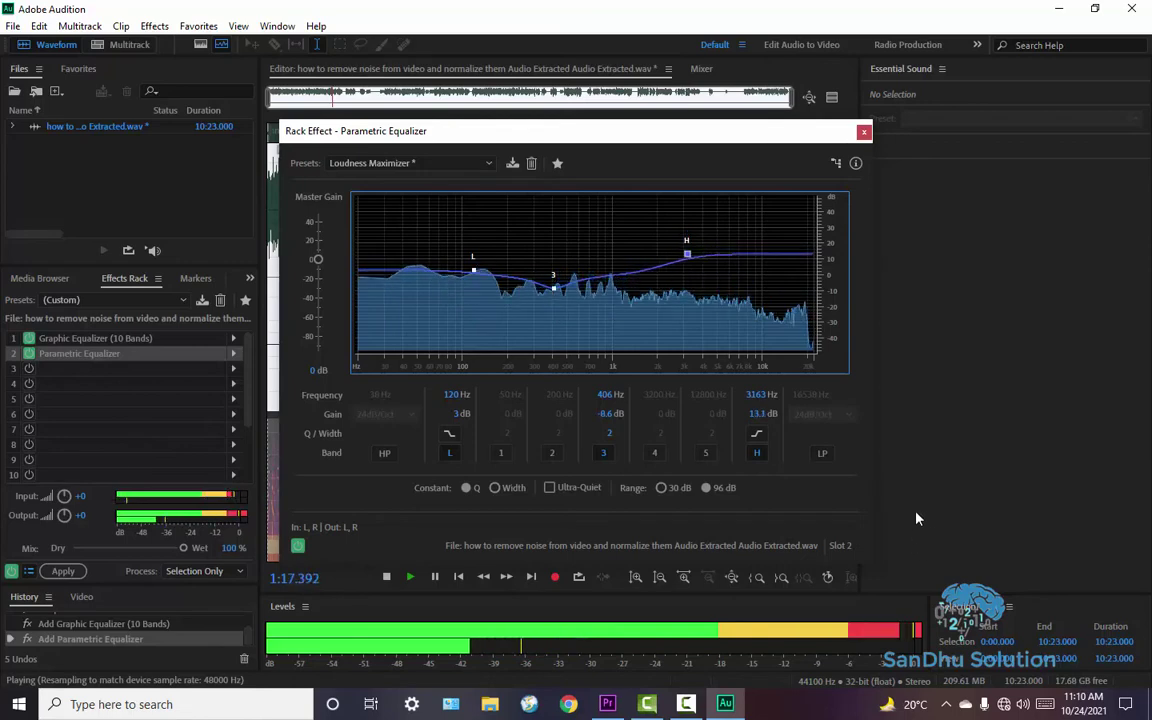
Fine-tune the high shelf to about 2763 Hz with about 13.1 dB gain, and stop the playback
key("Down")
key("Down")
key("Left")
key("Left")
key("Left")
key("Left")
key("Left")
key("Left")
key("Left")
key("Left")
key("Left")
key("Left")
key("Left")
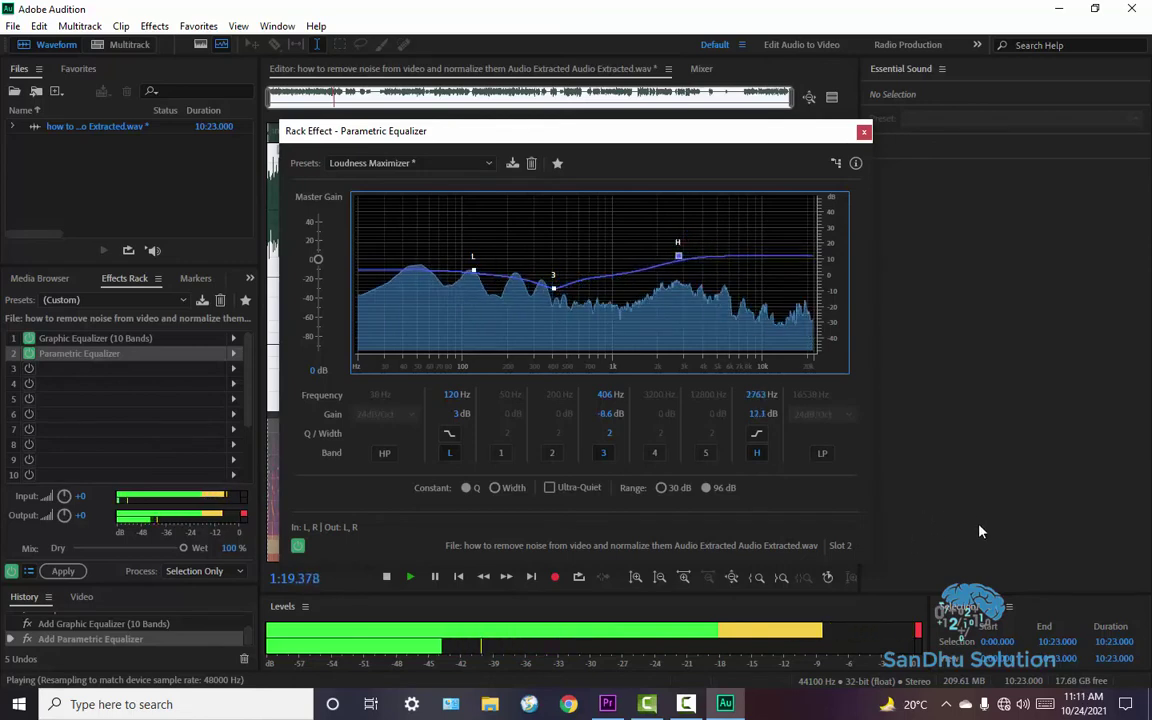
key("Up")
key("Up")
key("Up")
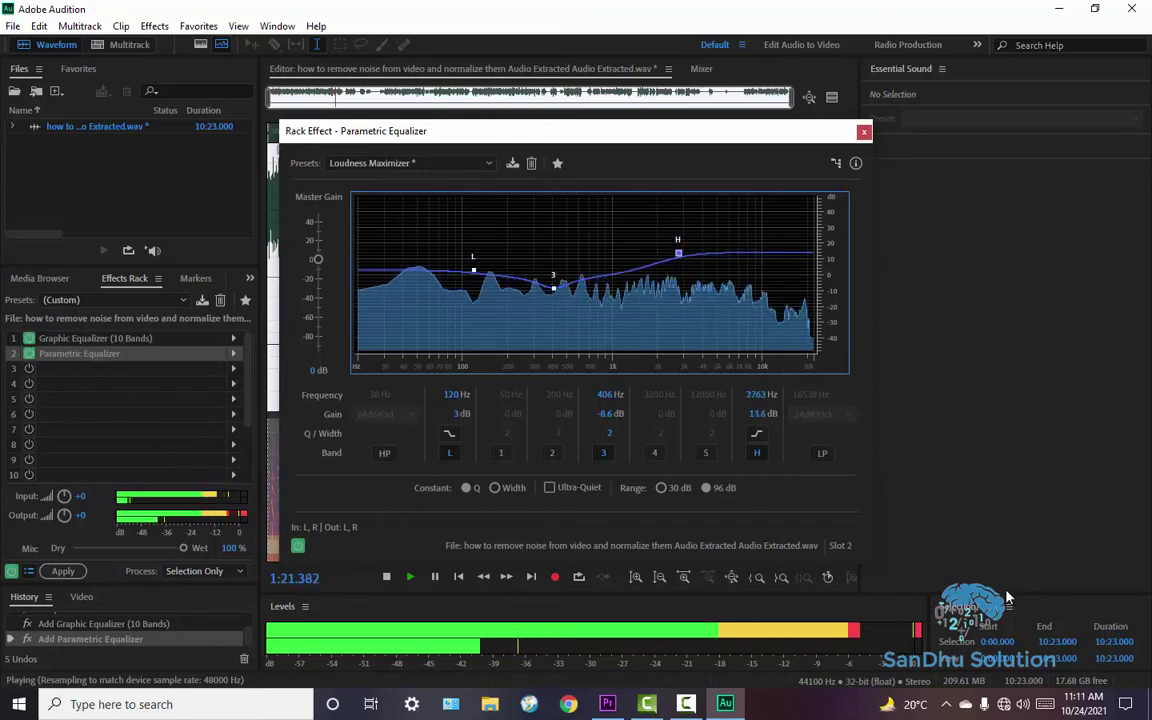
key("Down")
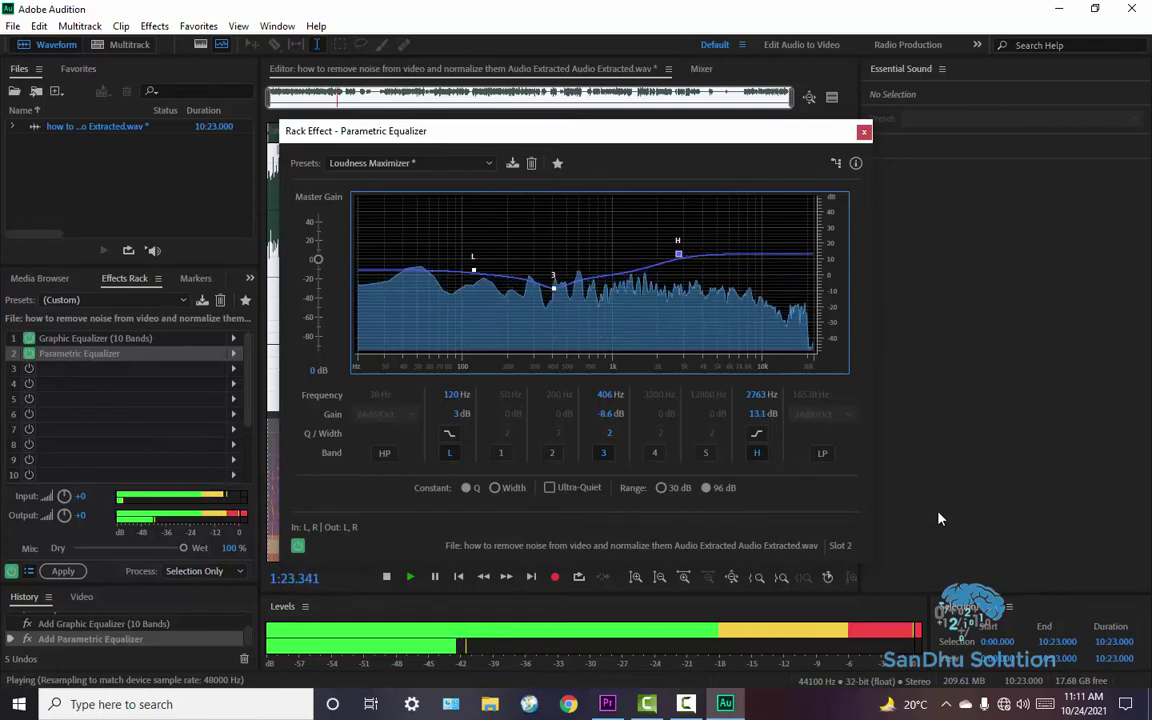
key("space")
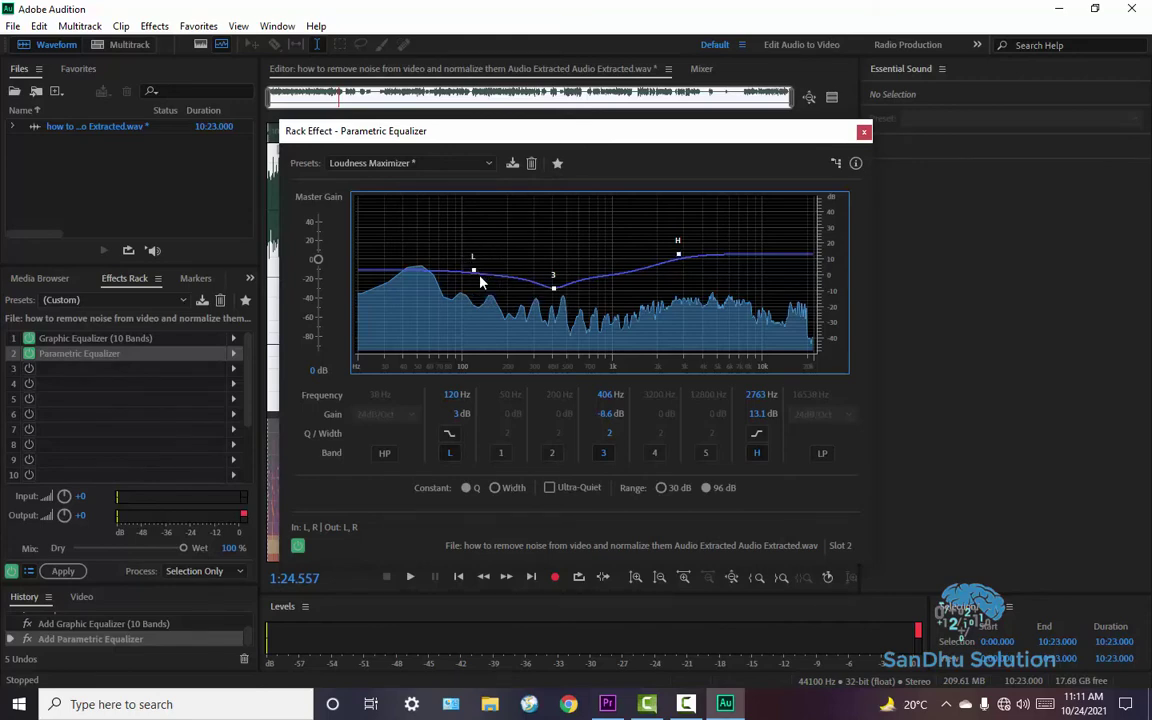
Move the low shelf to about 83 Hz and, during playback, adjust its gain to about 6.6 dB
left_click_drag(480, 277, 451, 250)
key("space")
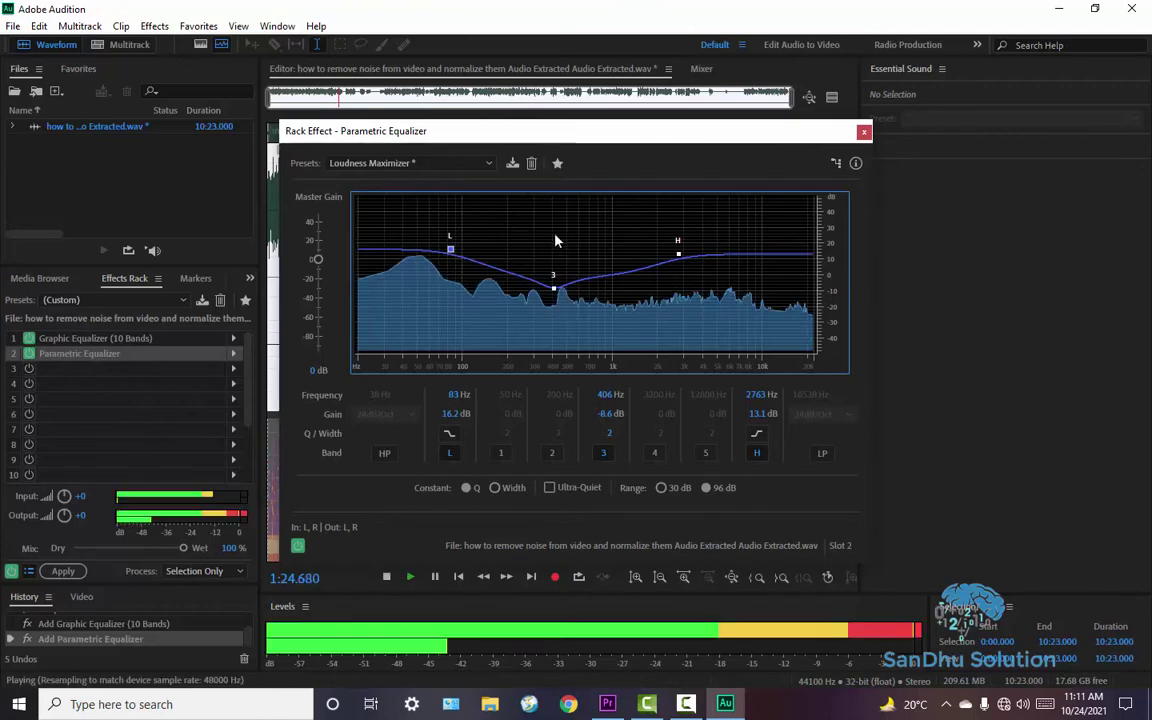
key("Down")
key("Down")
key("Down")
key("Down")
key("Down")
key("Down")
key("Down")
key("Down")
key("Down")
key("Down")
key("Down")
key("Down")
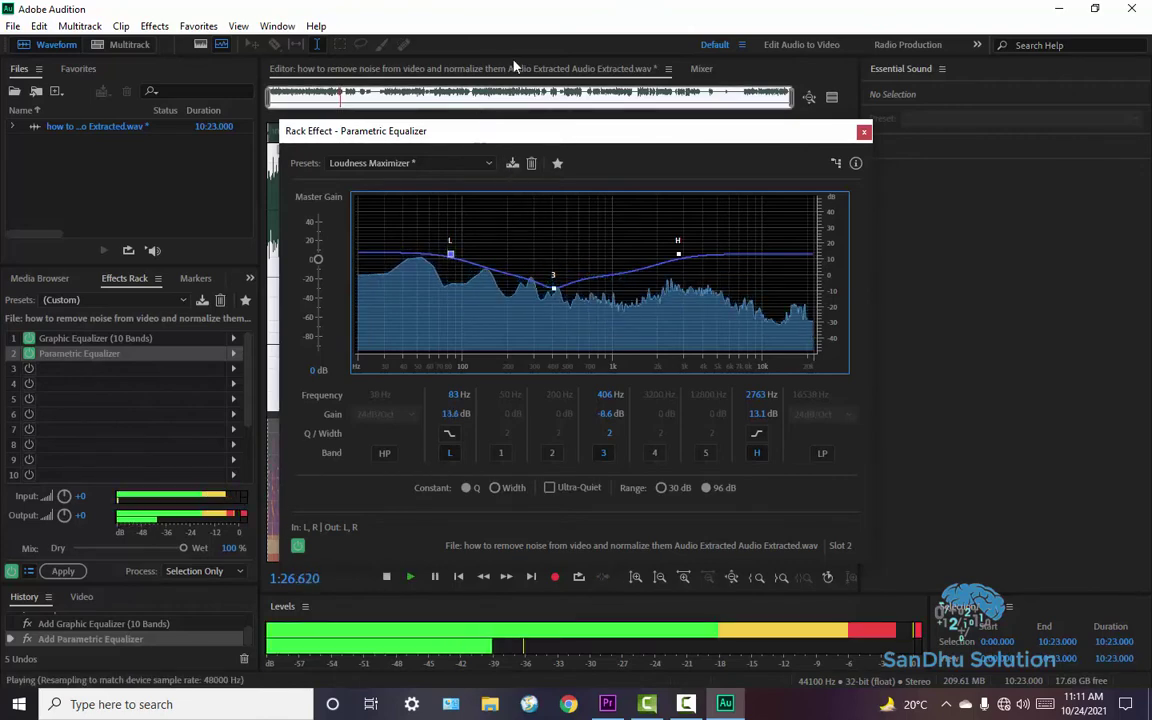
key("Down")
key("Down")
key("Down")
key("Down")
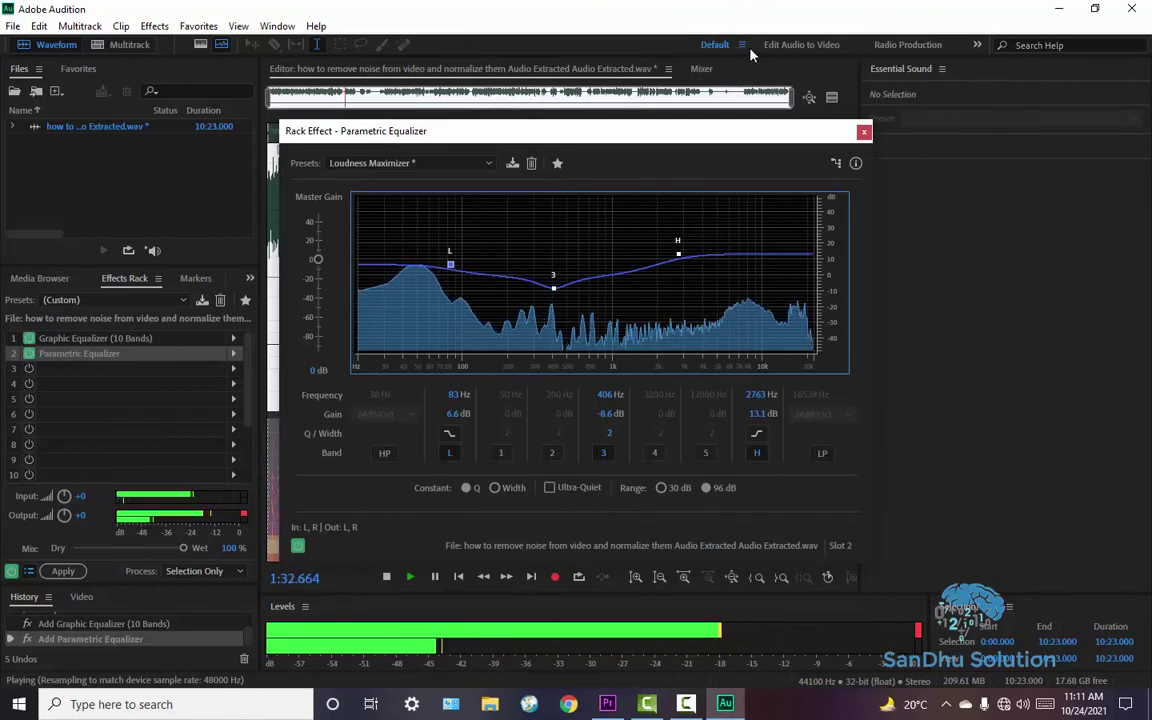
key("Up")
key("Up")
key("Up")
key("Down")
key("Down")
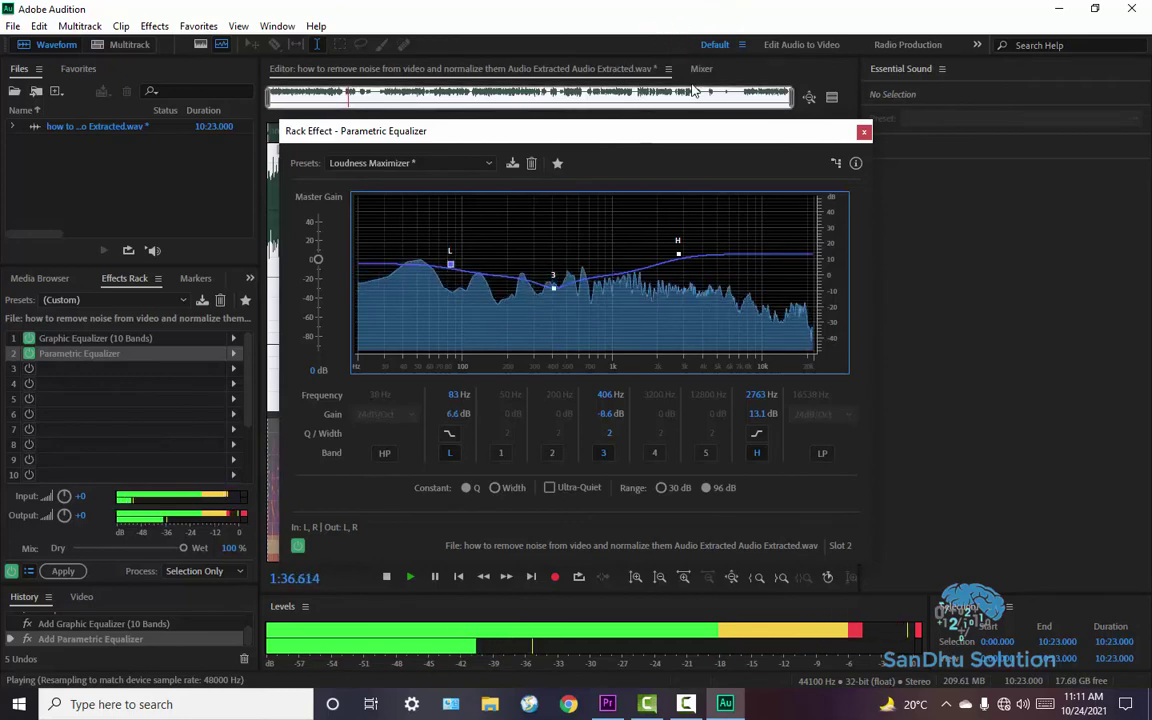
key("Down")
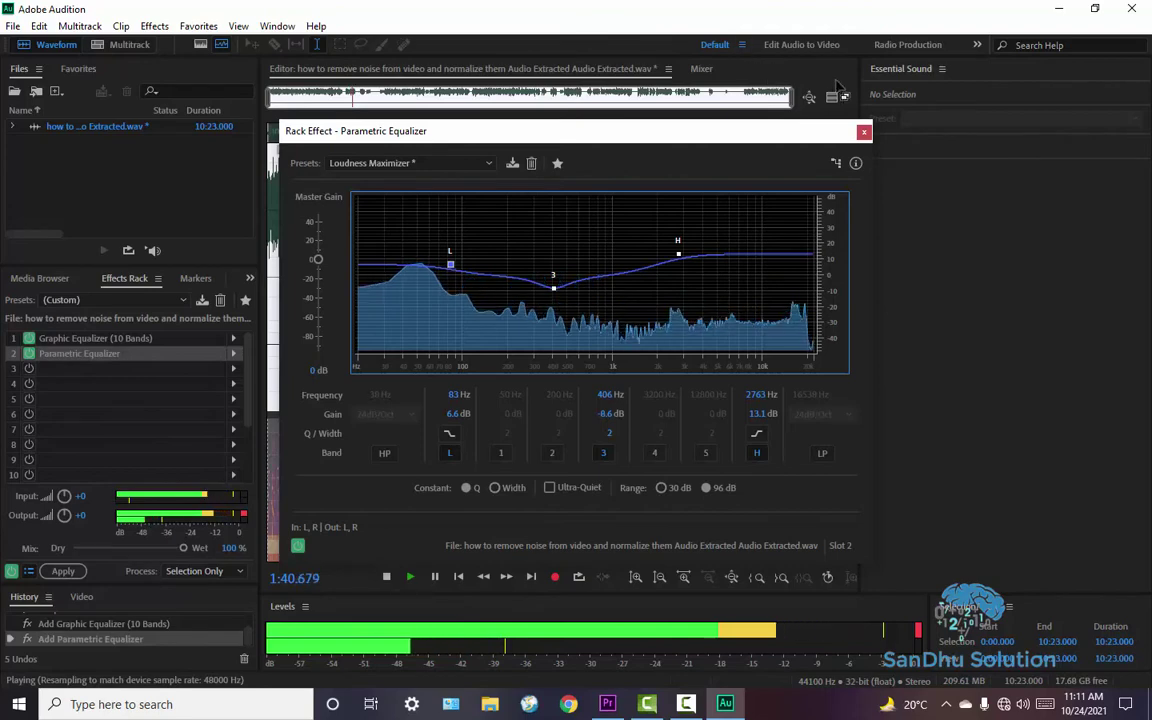
Close the parametric equalizer's settings and return the stopped playhead to the start of the file
left_click(866, 133)
key("space")
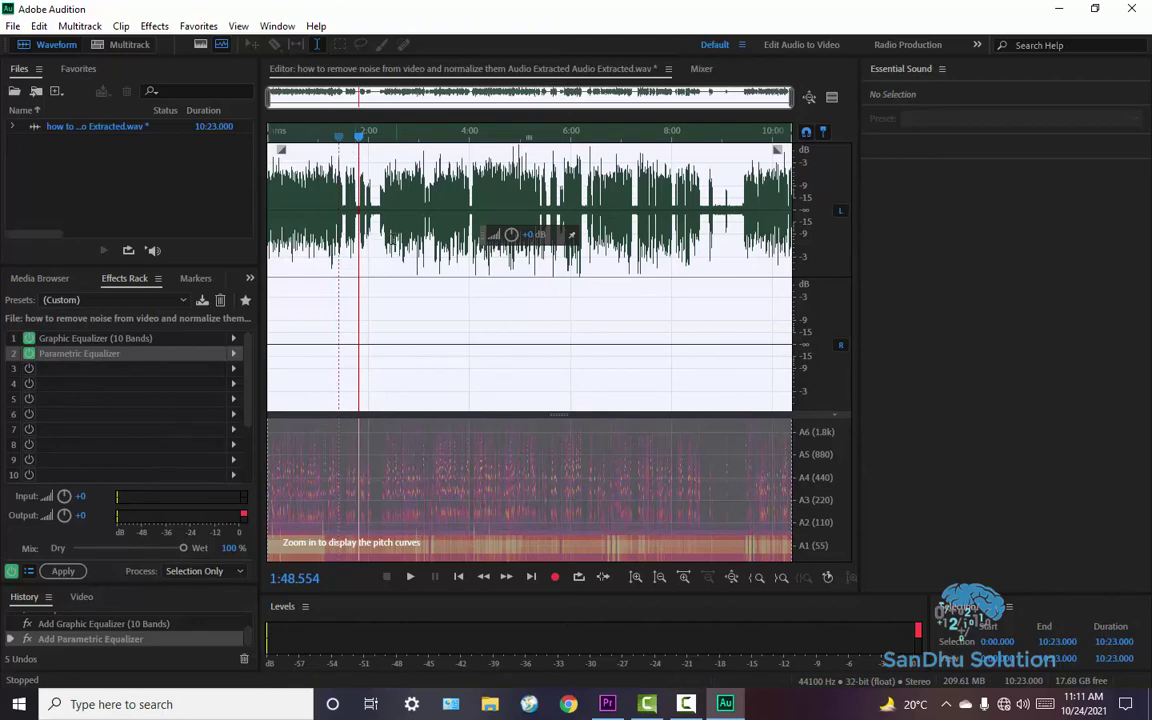
left_click_drag(361, 147, 231, 167)
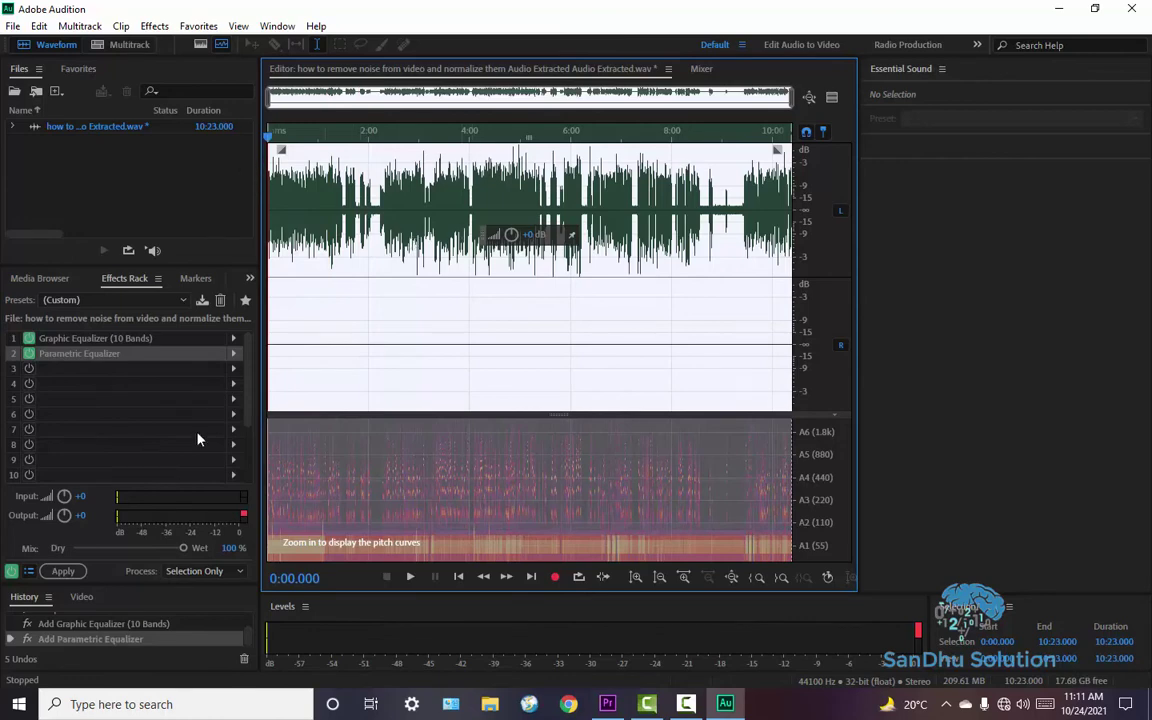
Add a Hard Limiter to the third rack slot
left_click(233, 372)
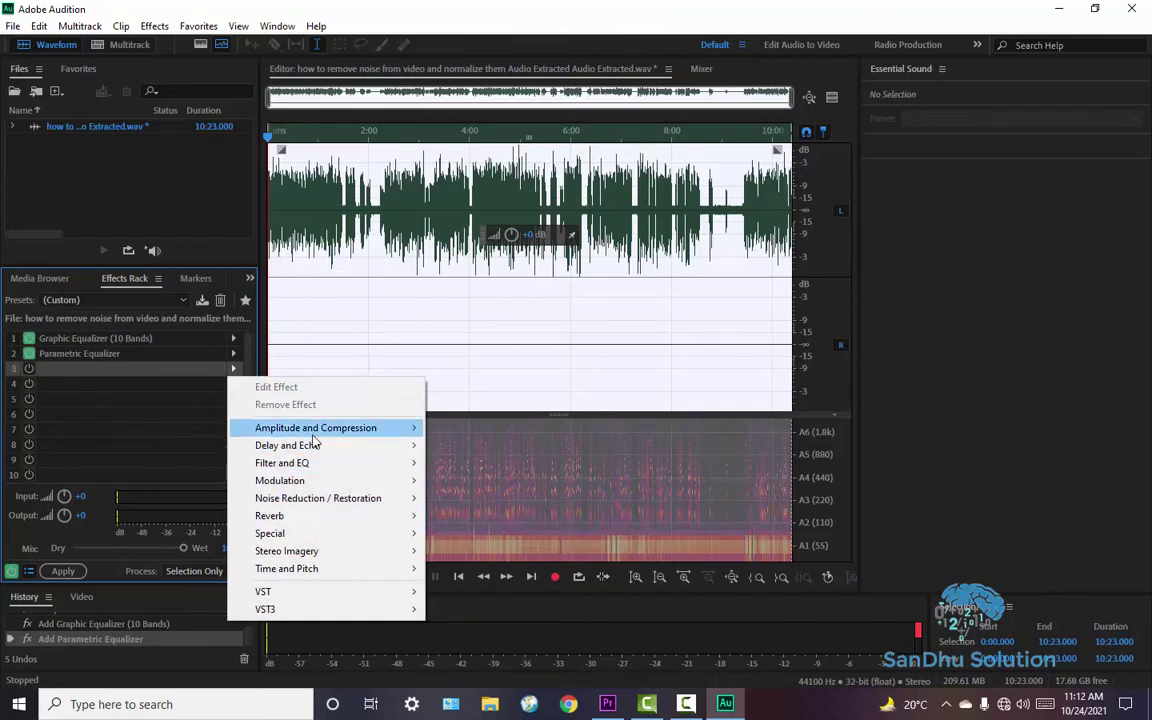
mouse_move(313, 435)
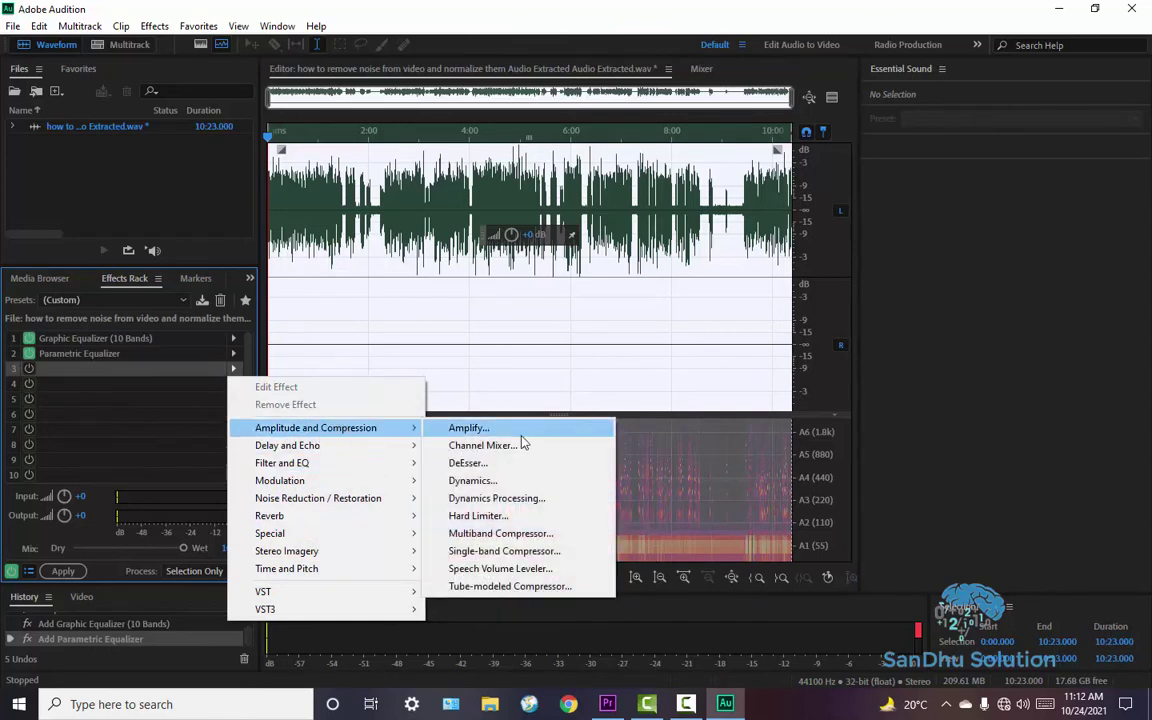
left_click(504, 516)
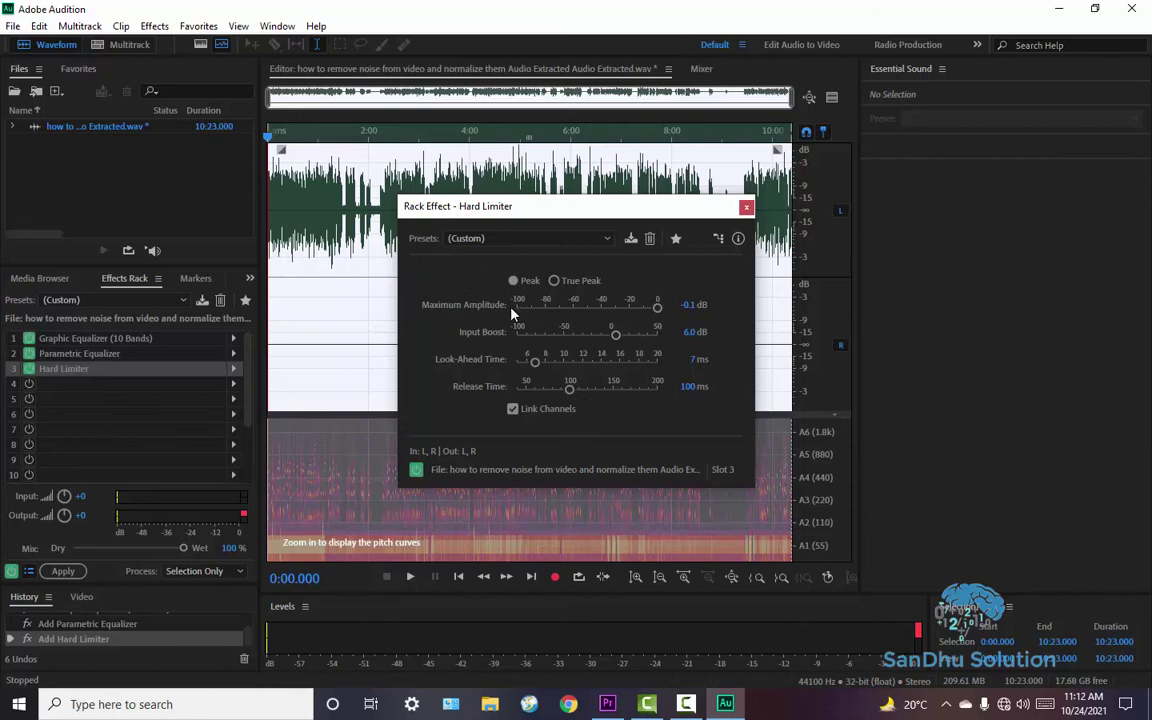
Compare the playback with the Hard Limiter bypassed and enabled, leave it enabled, and close its settings
key("space")
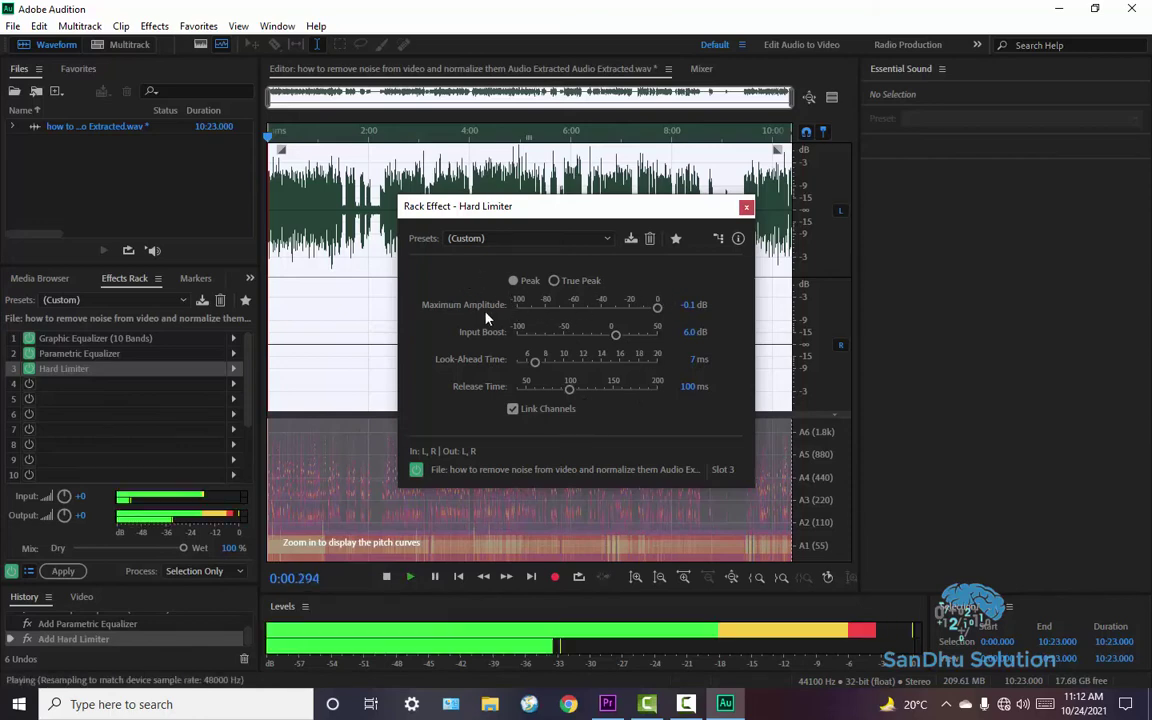
left_click(416, 470)
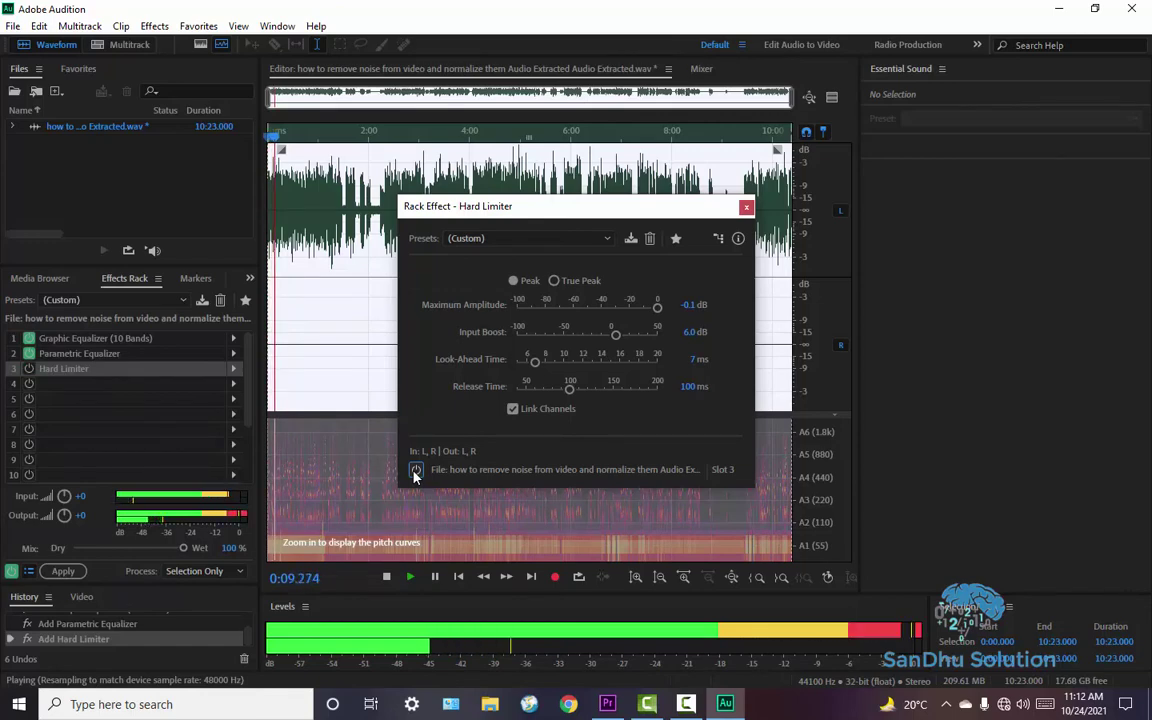
left_click(416, 471)
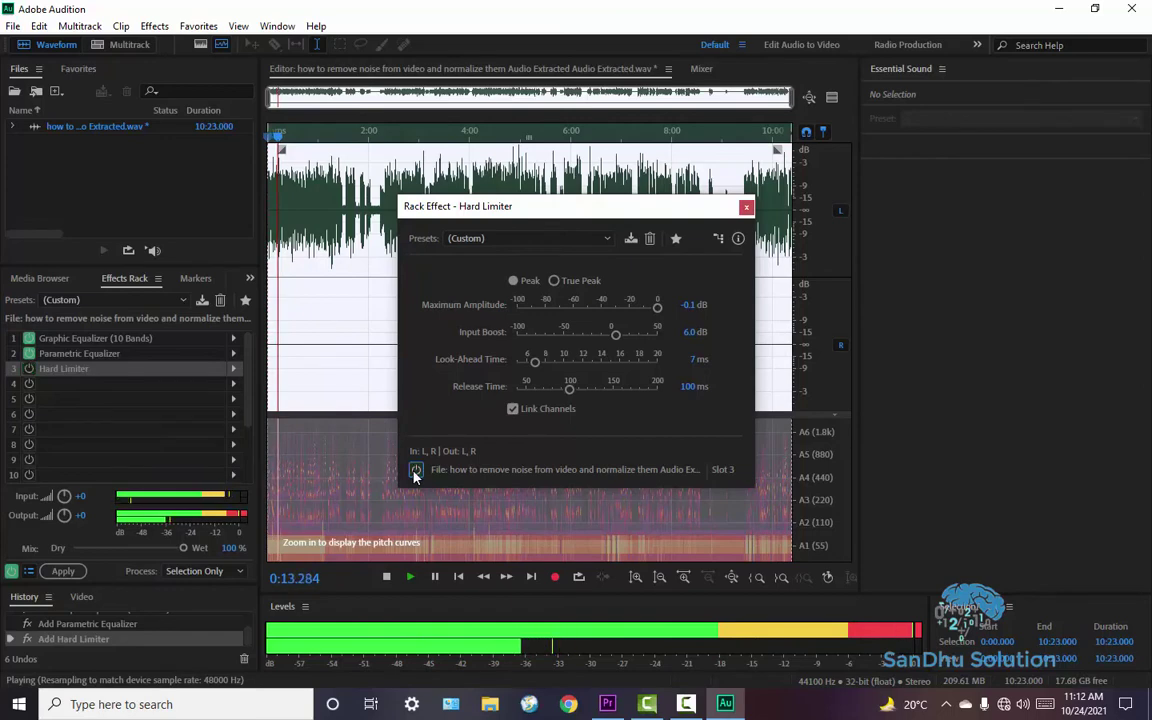
left_click(416, 471)
key("space")
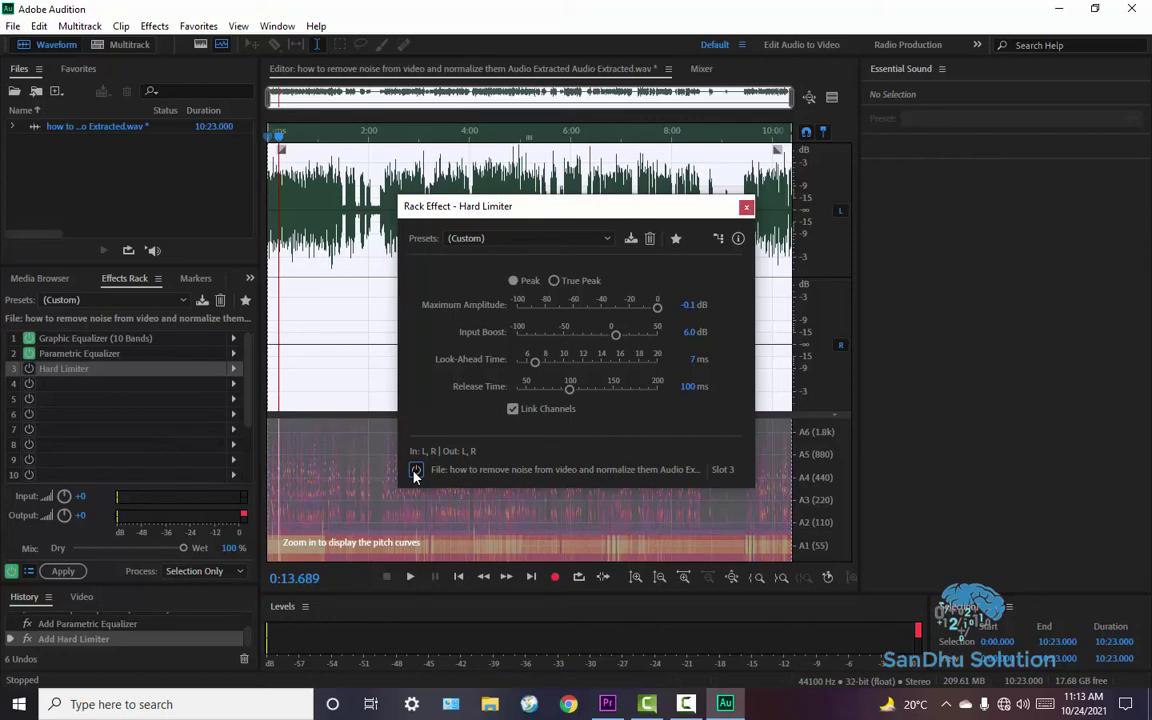
left_click(416, 470)
left_click(746, 208)
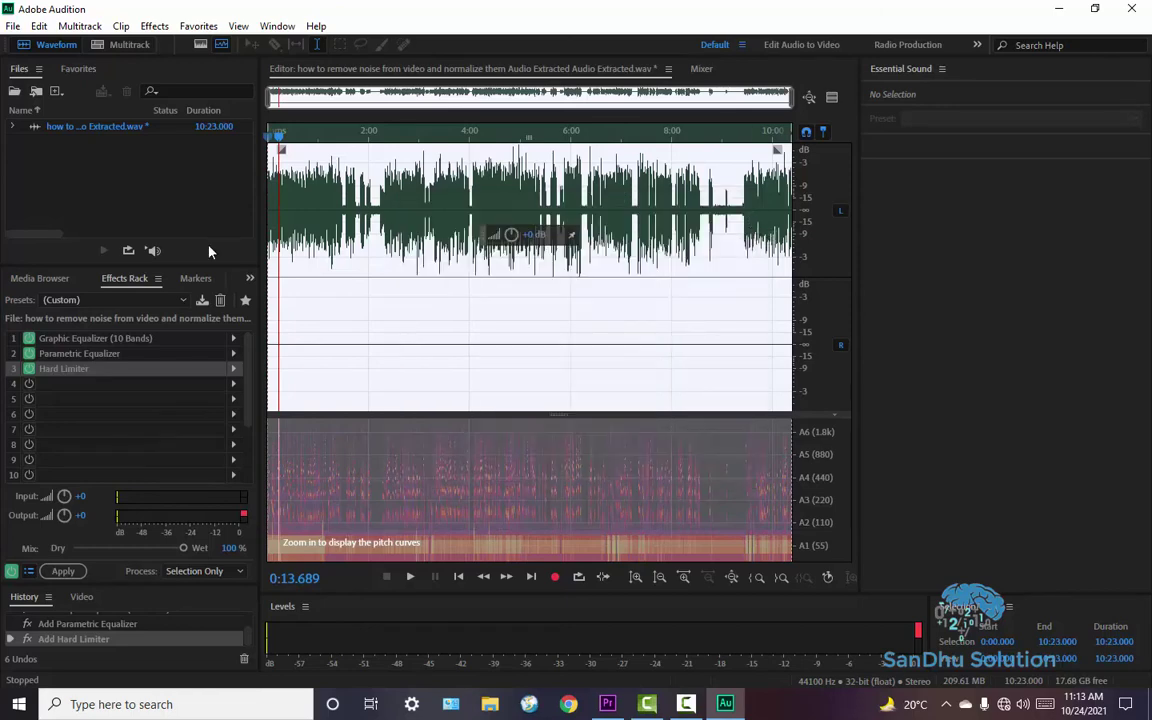
Add an FFT Filter to the fourth rack slot and apply its Kill The Mic Rumble preset
left_click(211, 382)
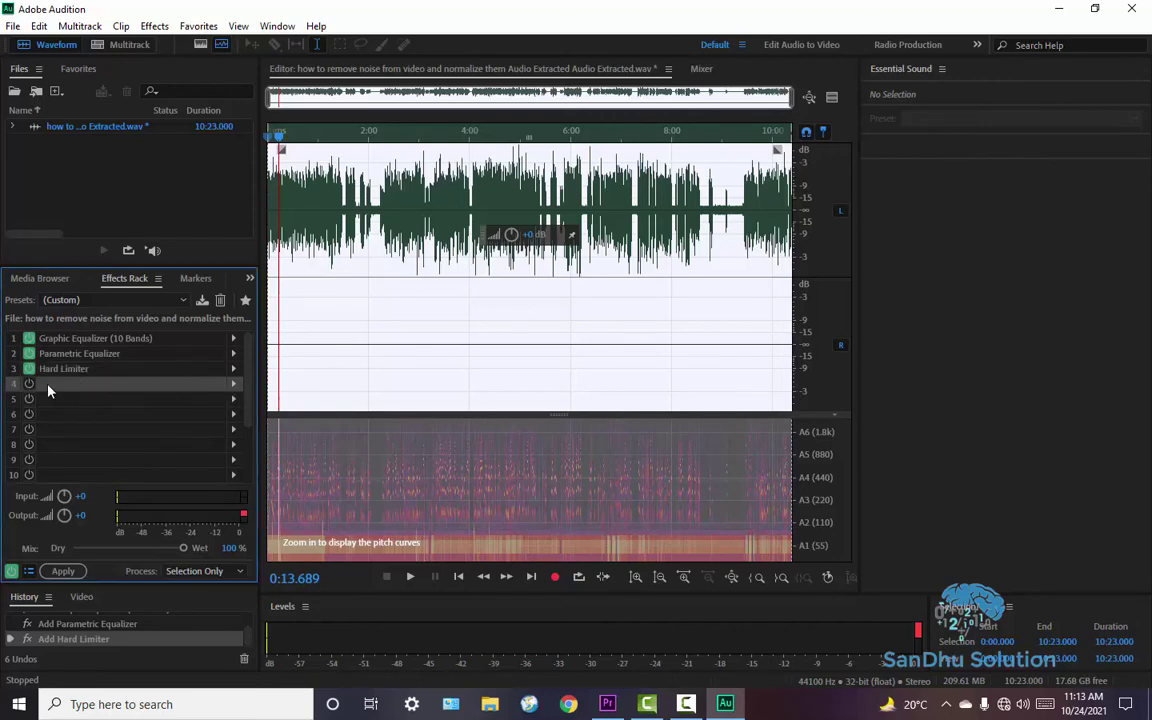
left_click(238, 383)
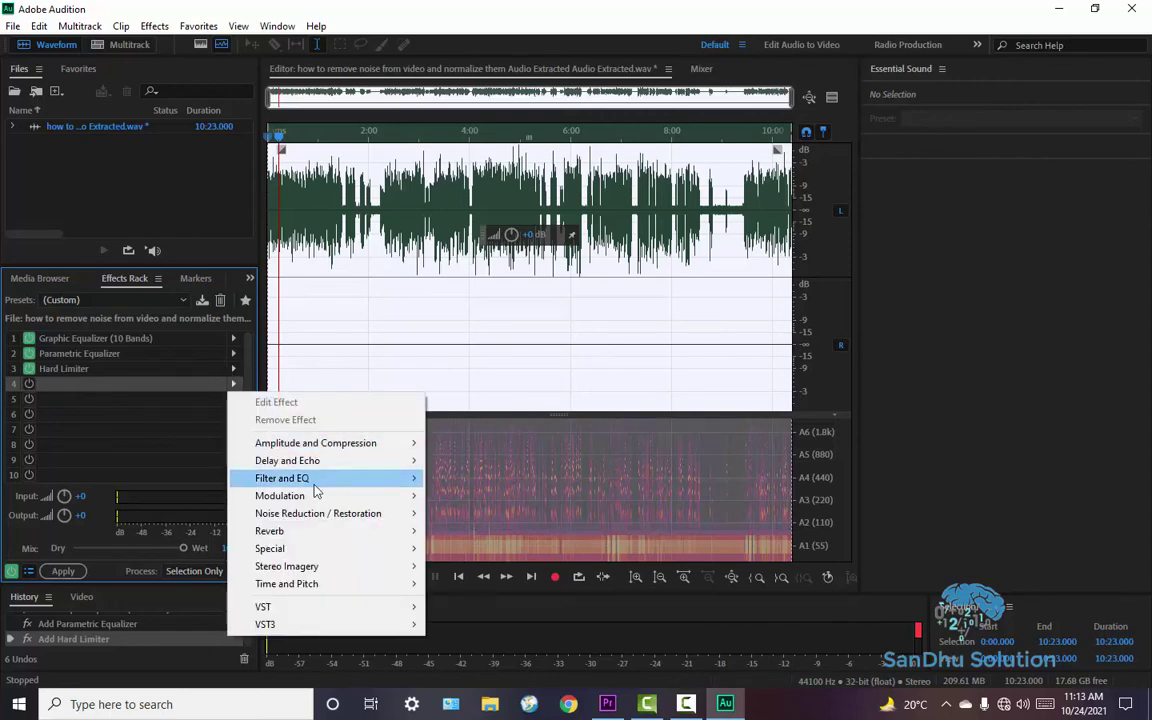
mouse_move(316, 486)
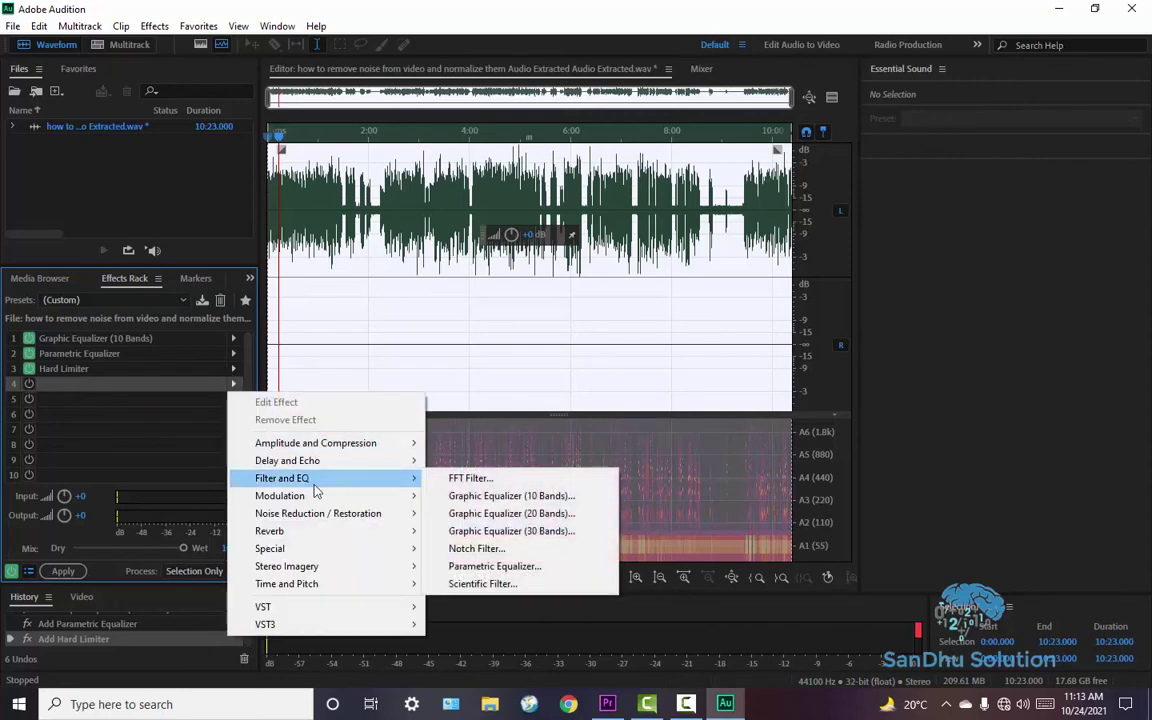
left_click(468, 479)
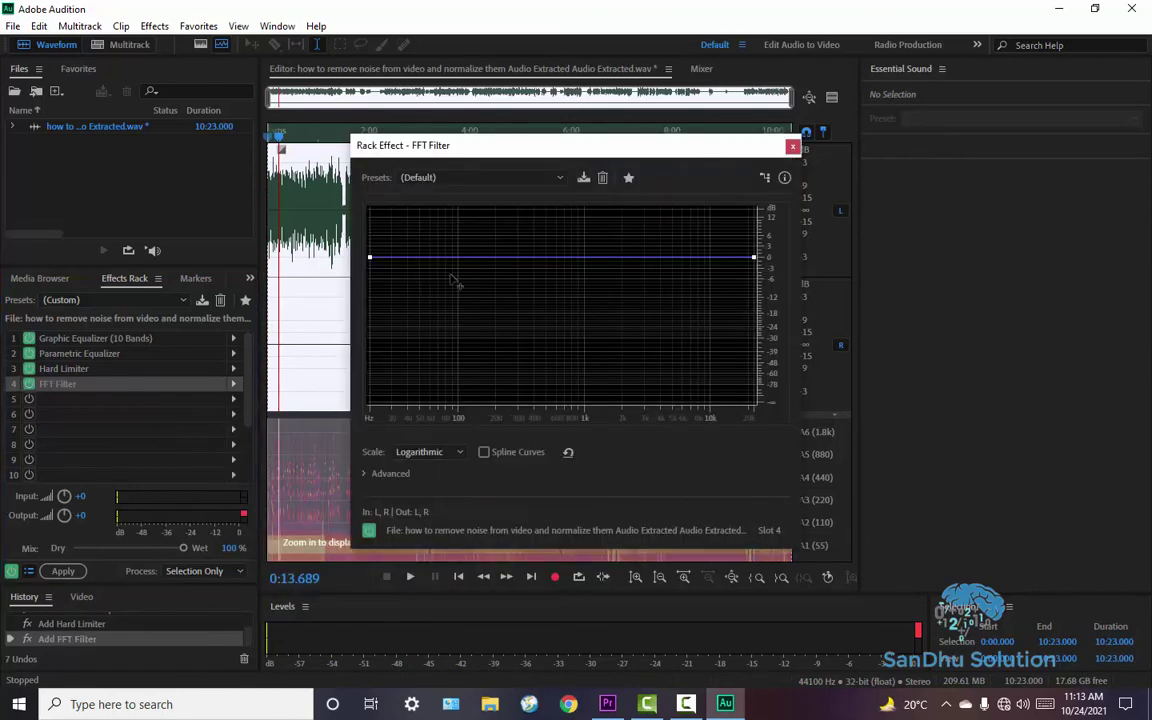
left_click(540, 185)
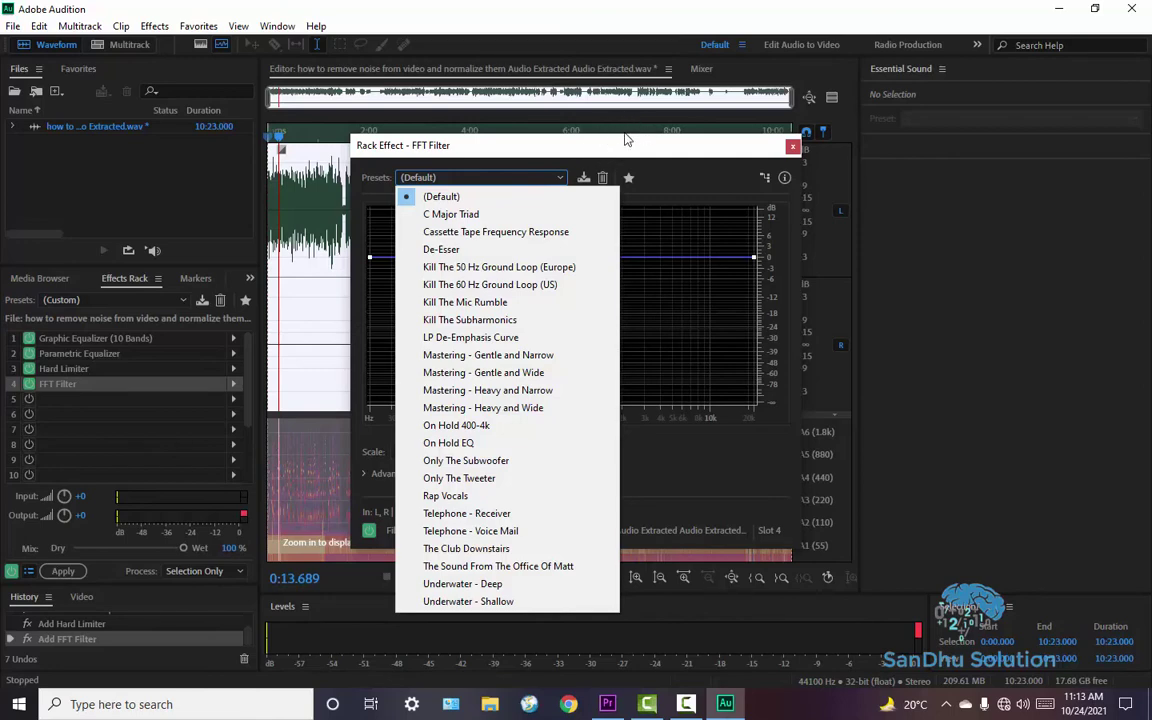
left_click(490, 304)
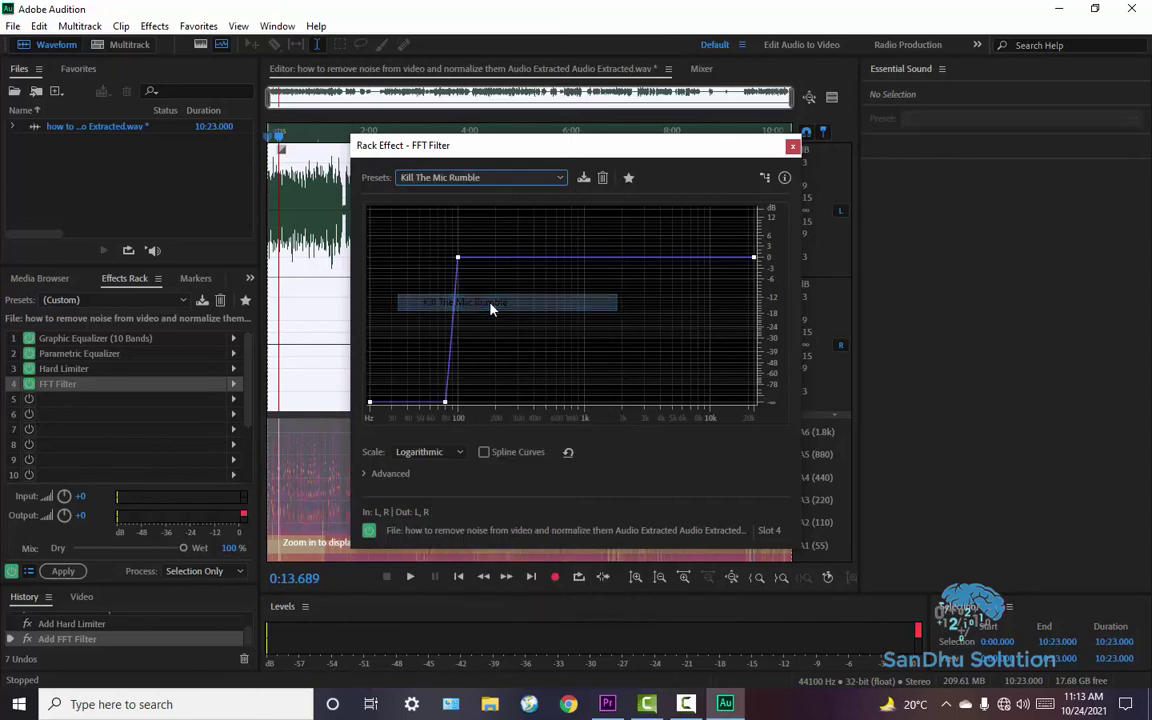
Compare the playback with the FFT Filter bypassed and enabled, leave it enabled, close its settings and stop playback
key("space")
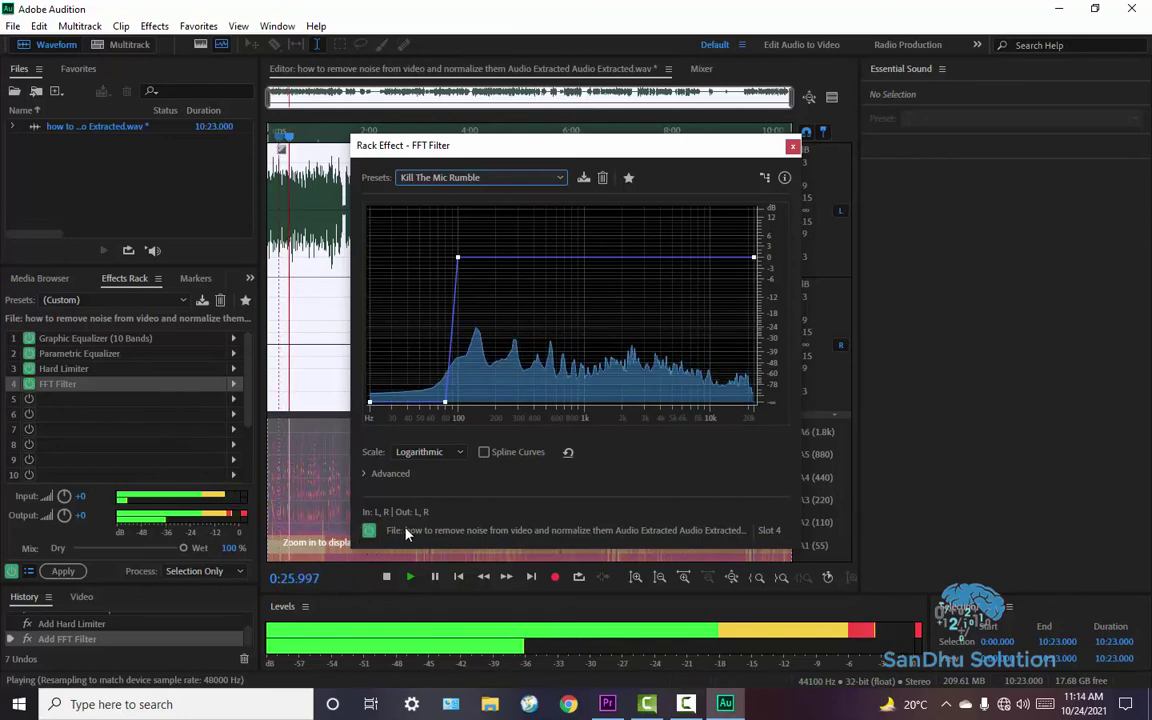
left_click(368, 536)
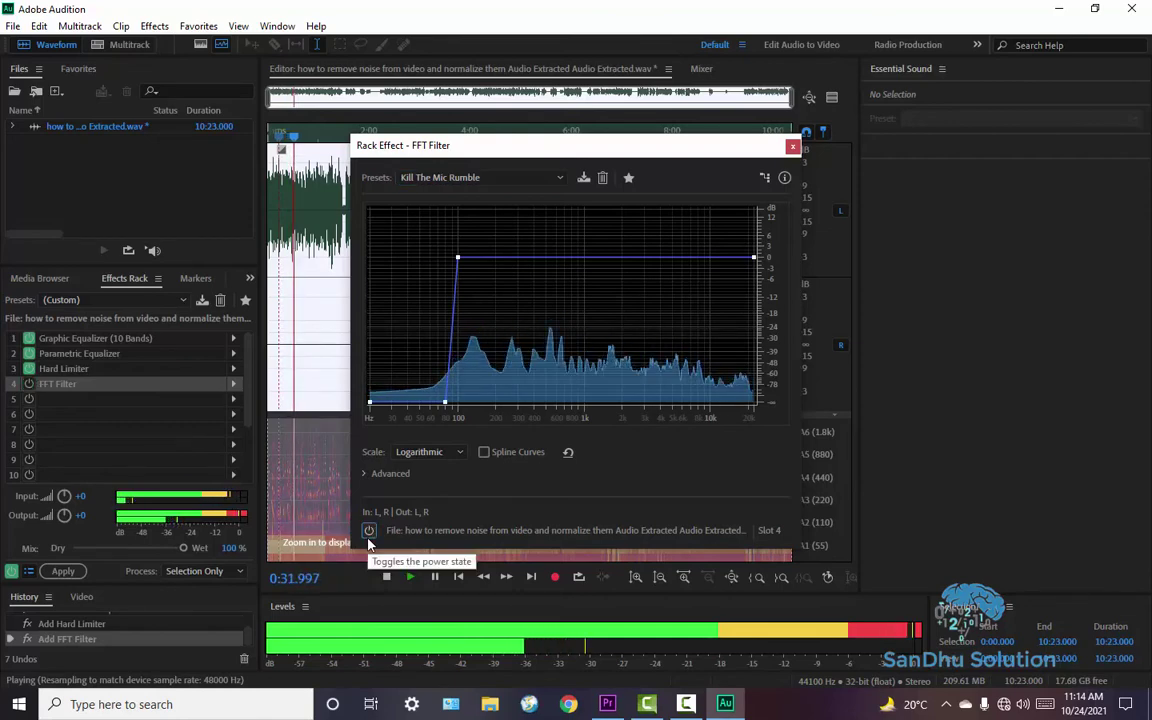
left_click(368, 537)
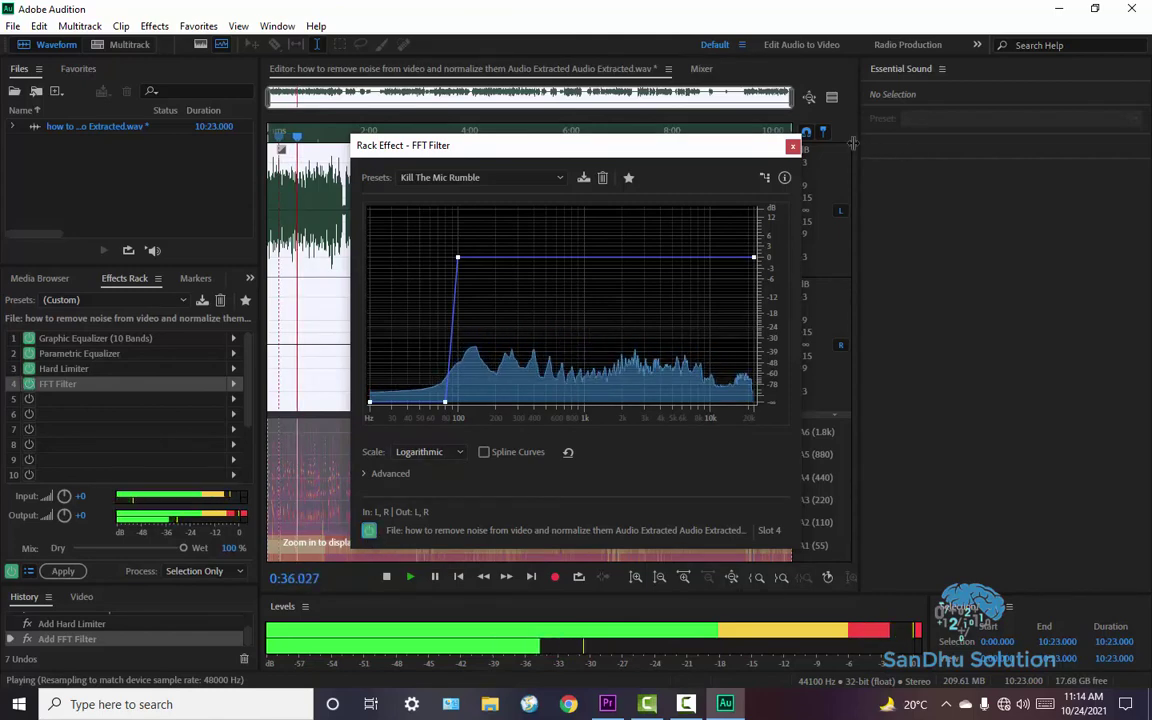
left_click(792, 147)
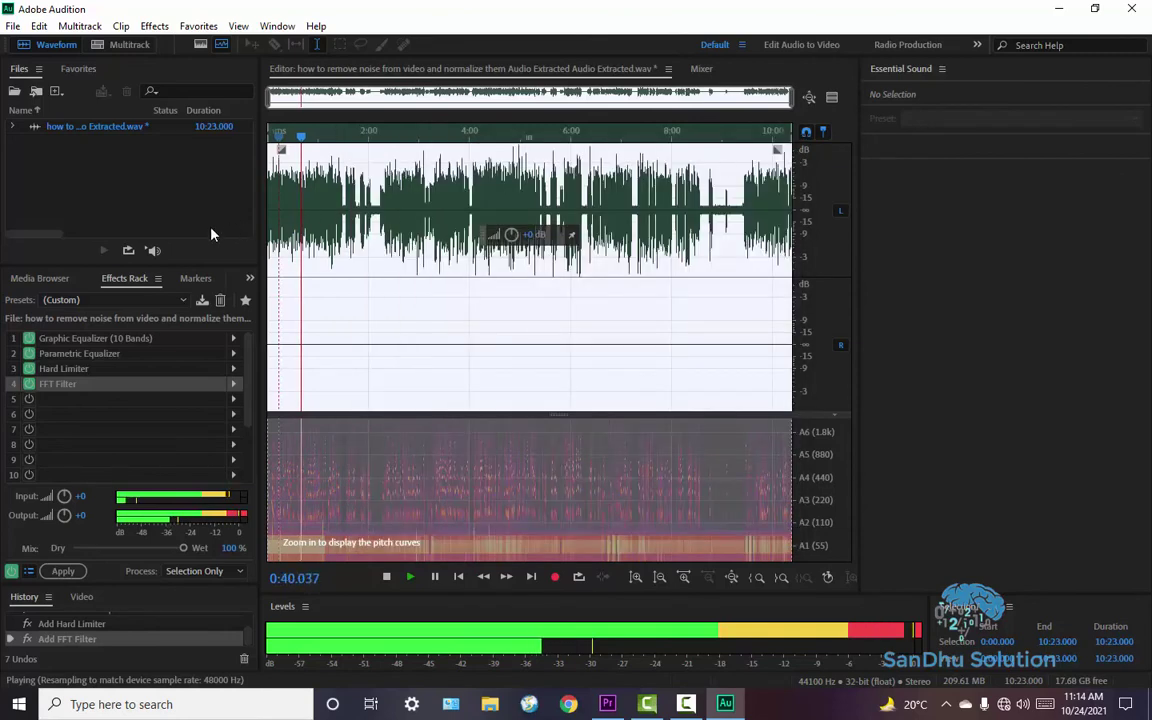
key("space")
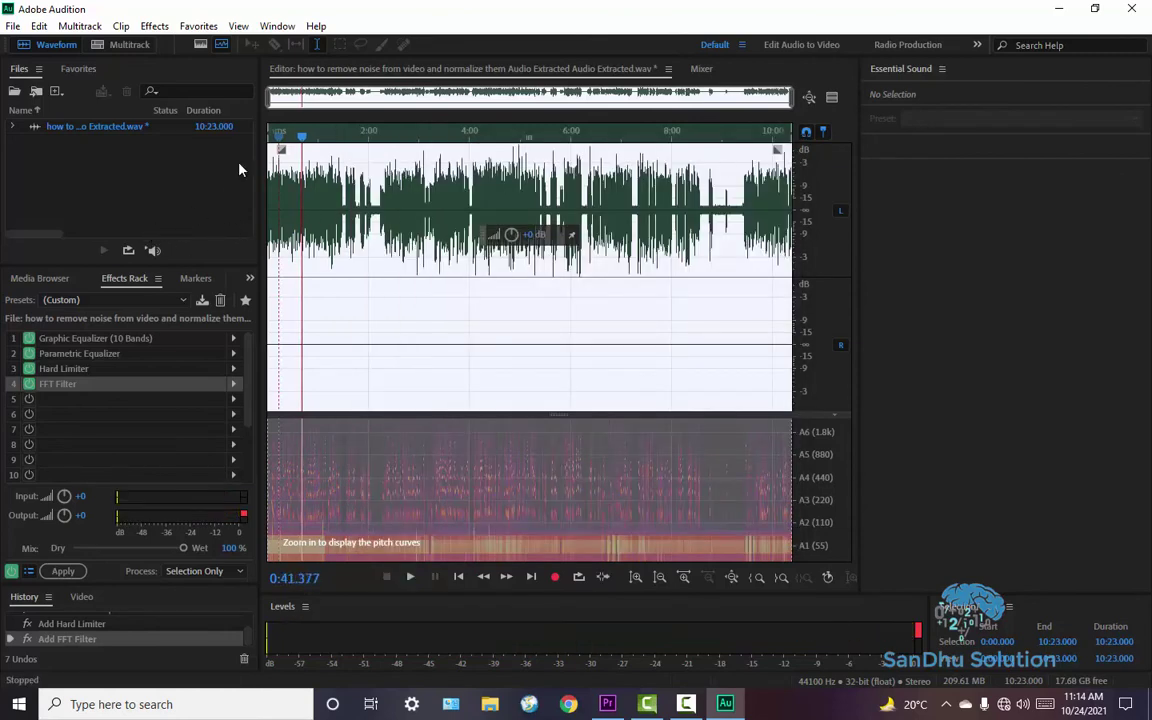
Reopen the Graphic Equalizer's settings and, during playback, set the >16 kHz band to 0 and the 8 kHz band to 4.2 dB
right_click(168, 341)
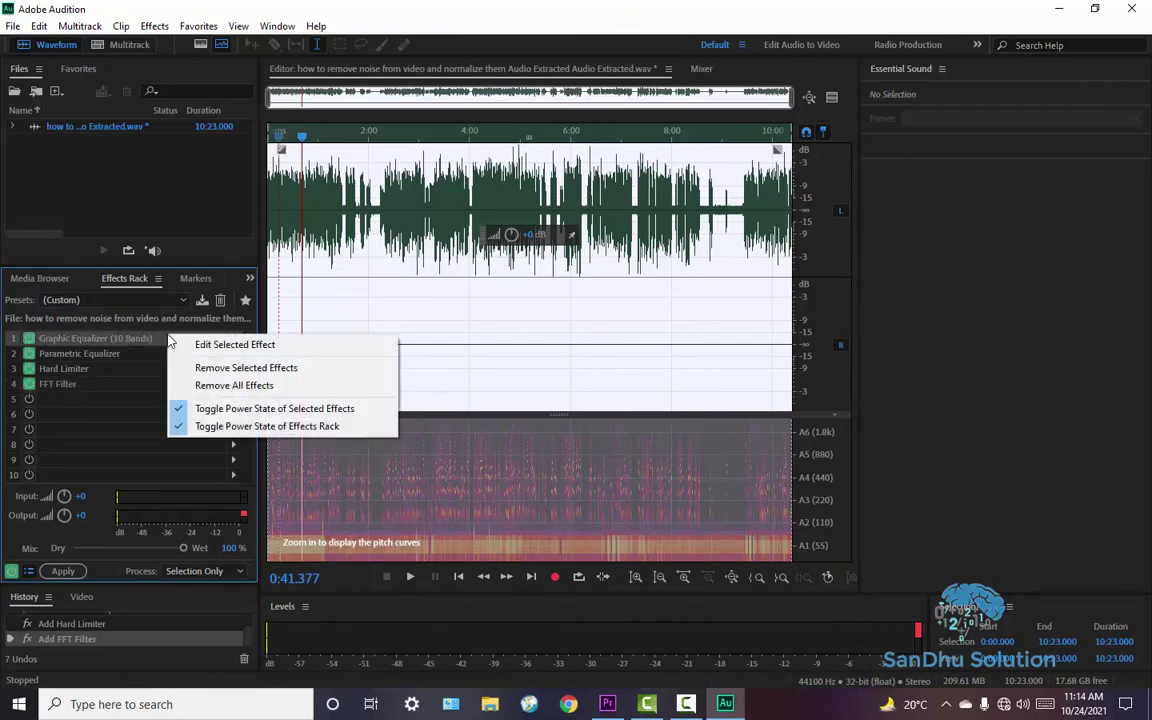
left_click(244, 342)
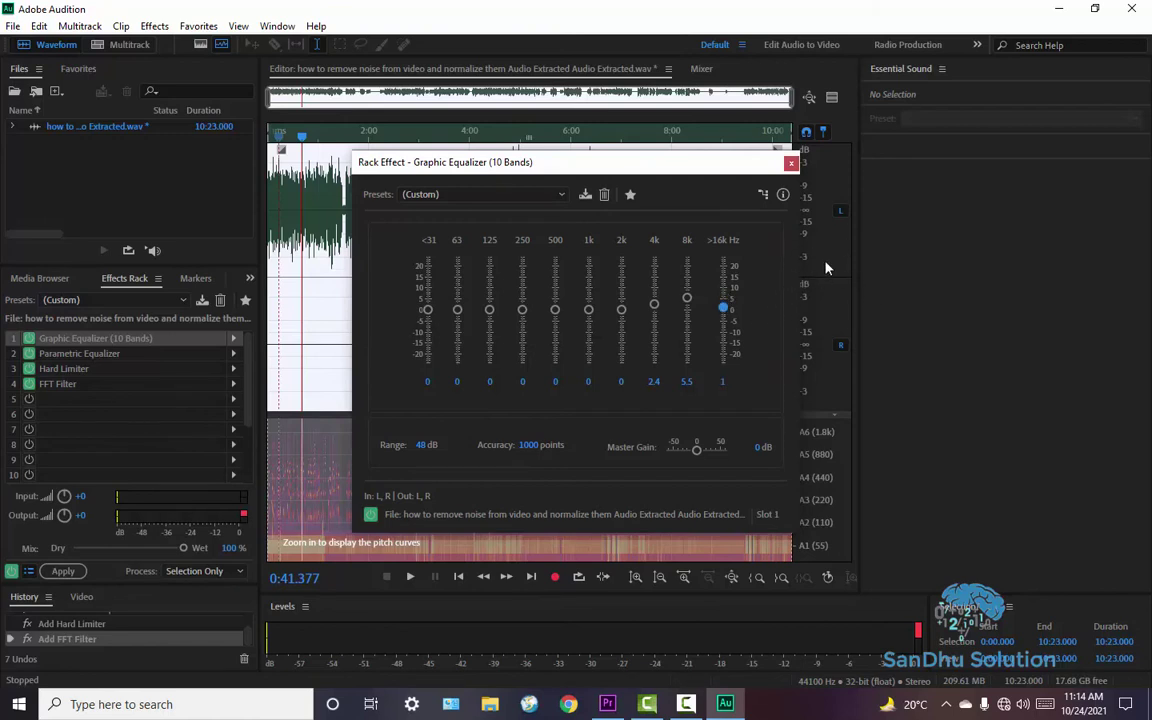
key("space")
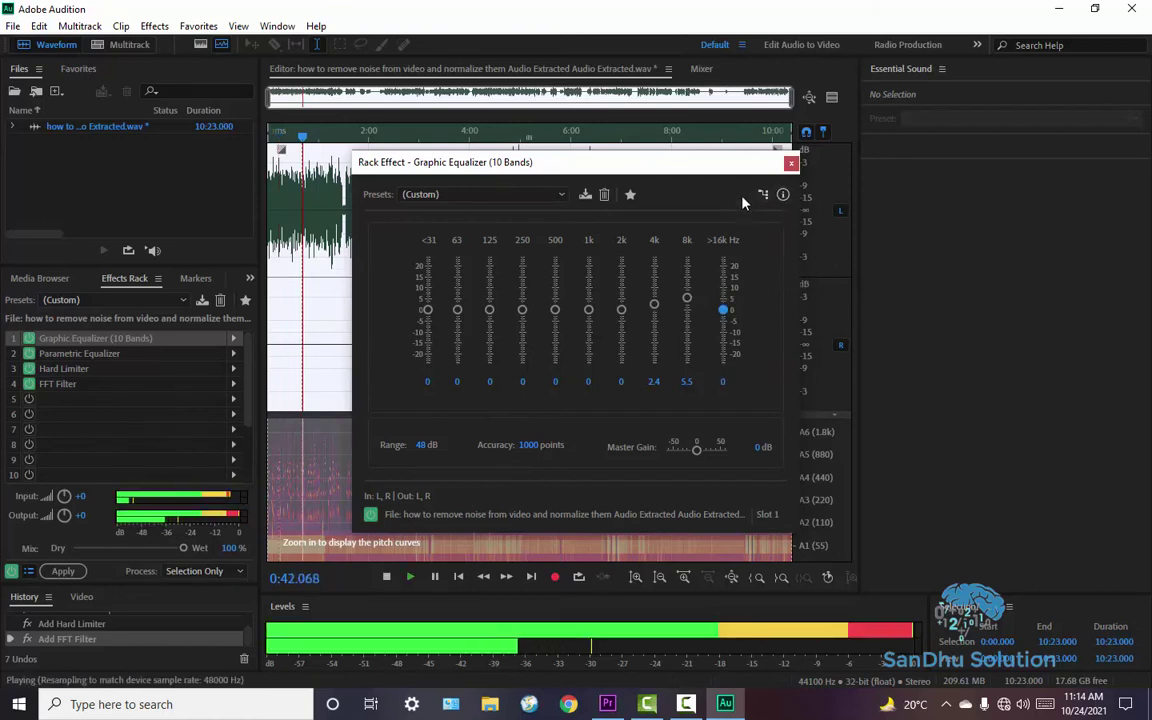
left_click_drag(687, 297, 706, 301)
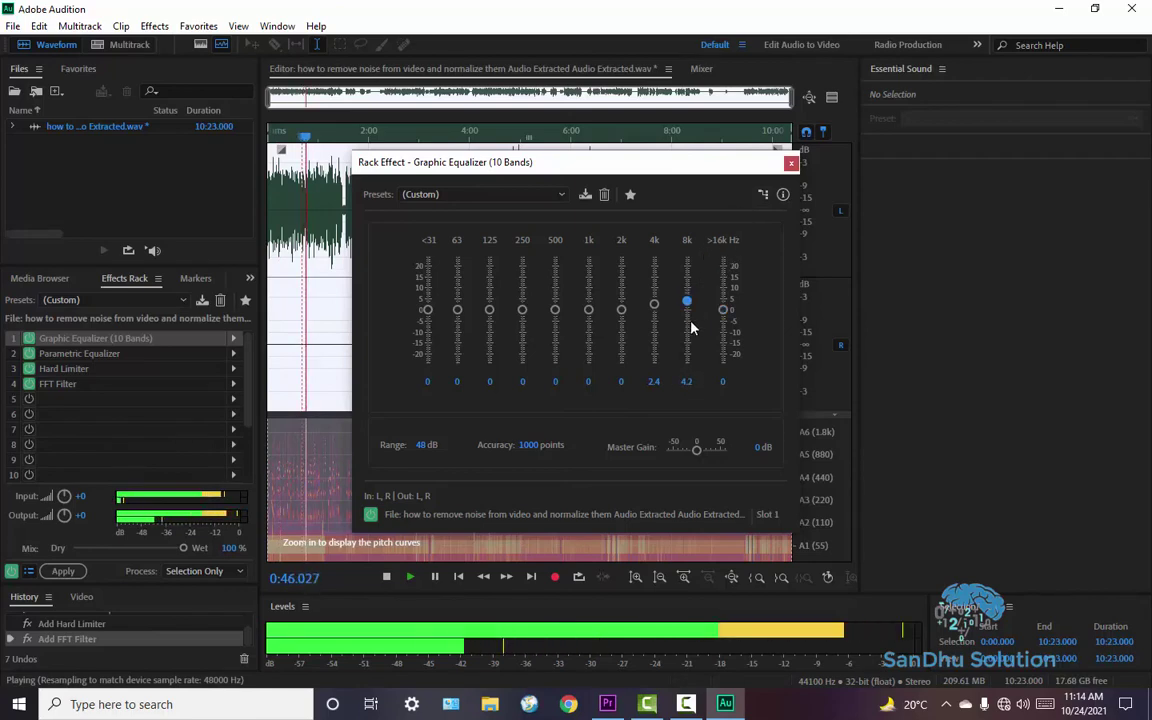
scroll(697, 267, "down", 7)
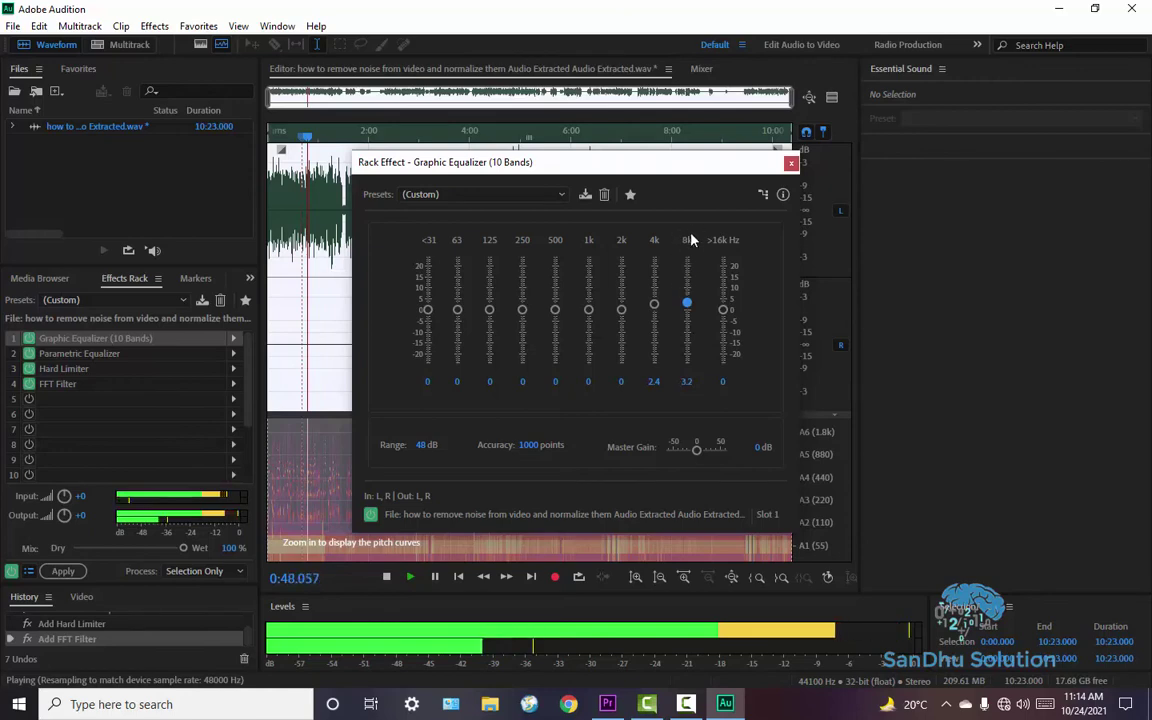
scroll(702, 246, "down", 9)
scroll(717, 237, "up", 10)
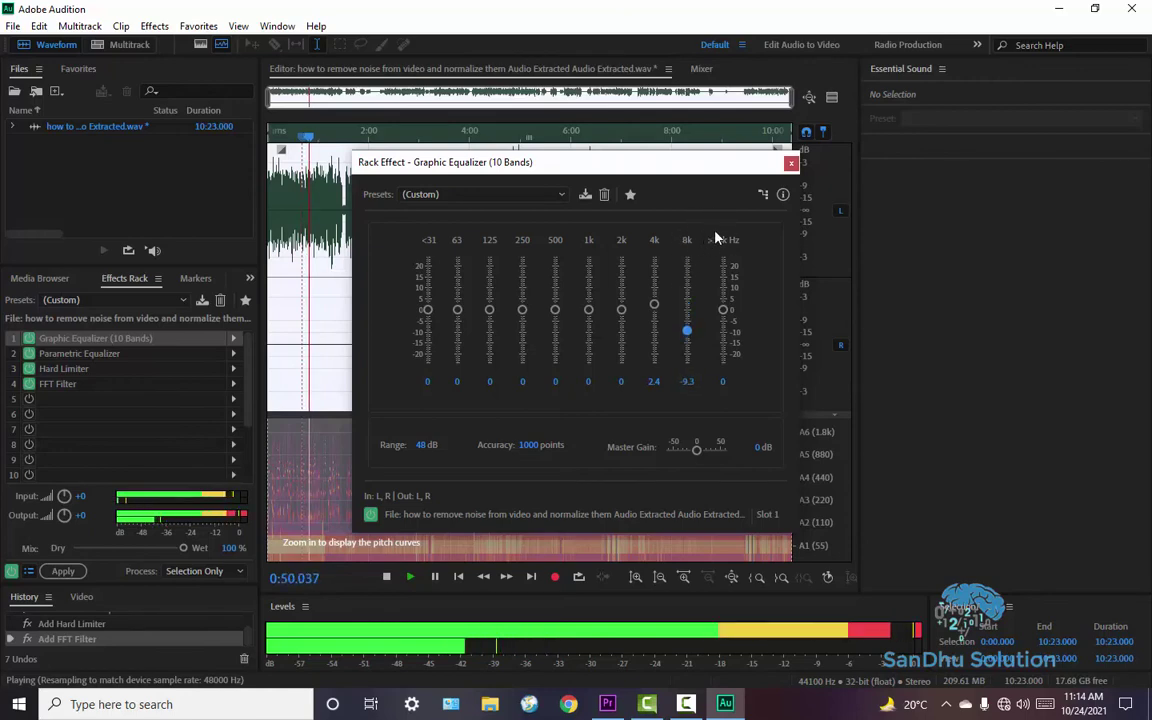
scroll(768, 172, "up", 2)
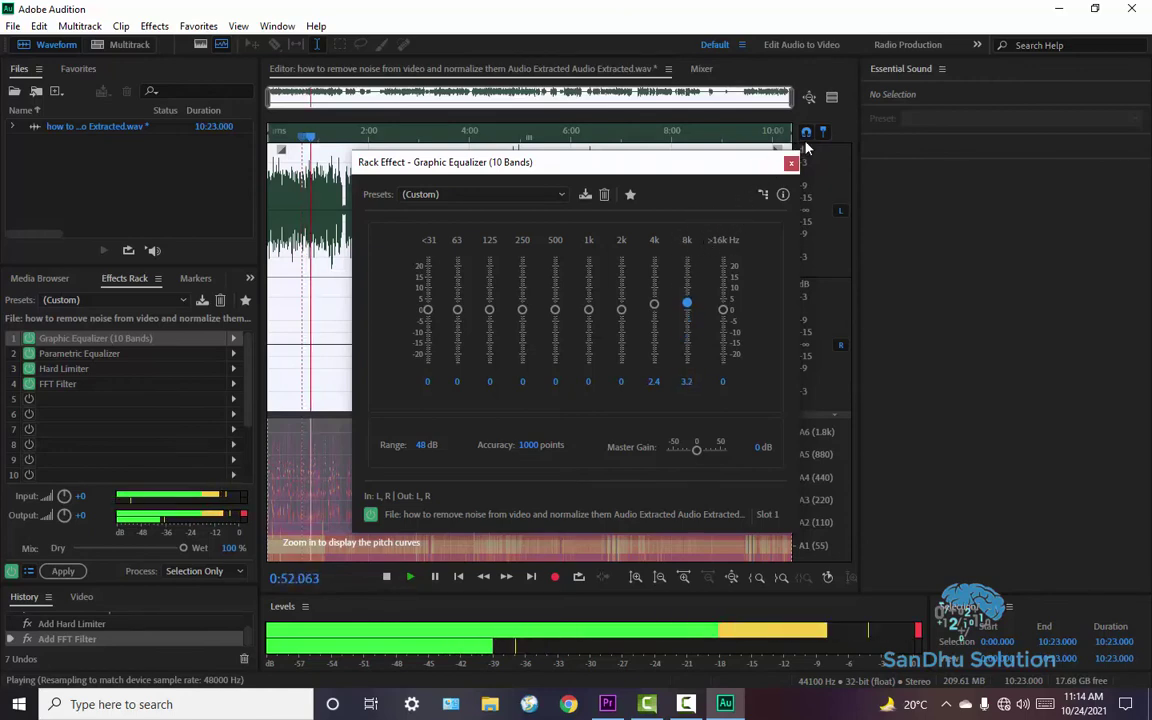
scroll(806, 148, "up", 1)
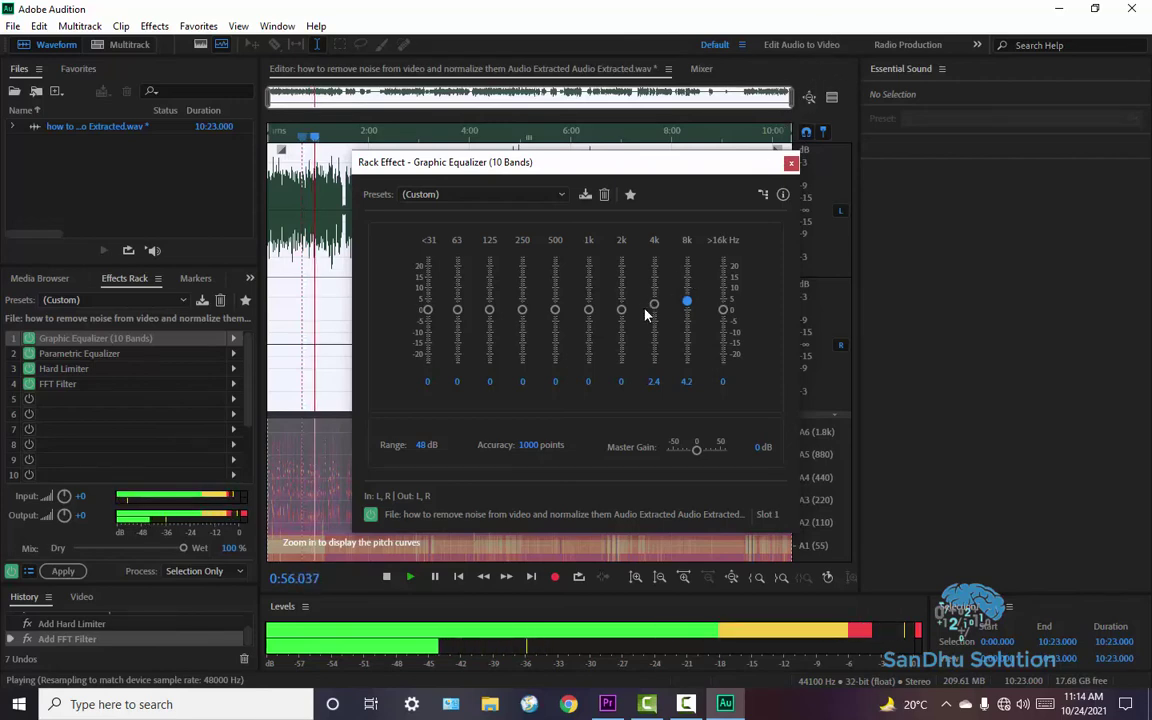
Stop playback, lower the Graphic Equalizer's 4 kHz band to about -0.5 dB, and play the audio to hear it
key("space")
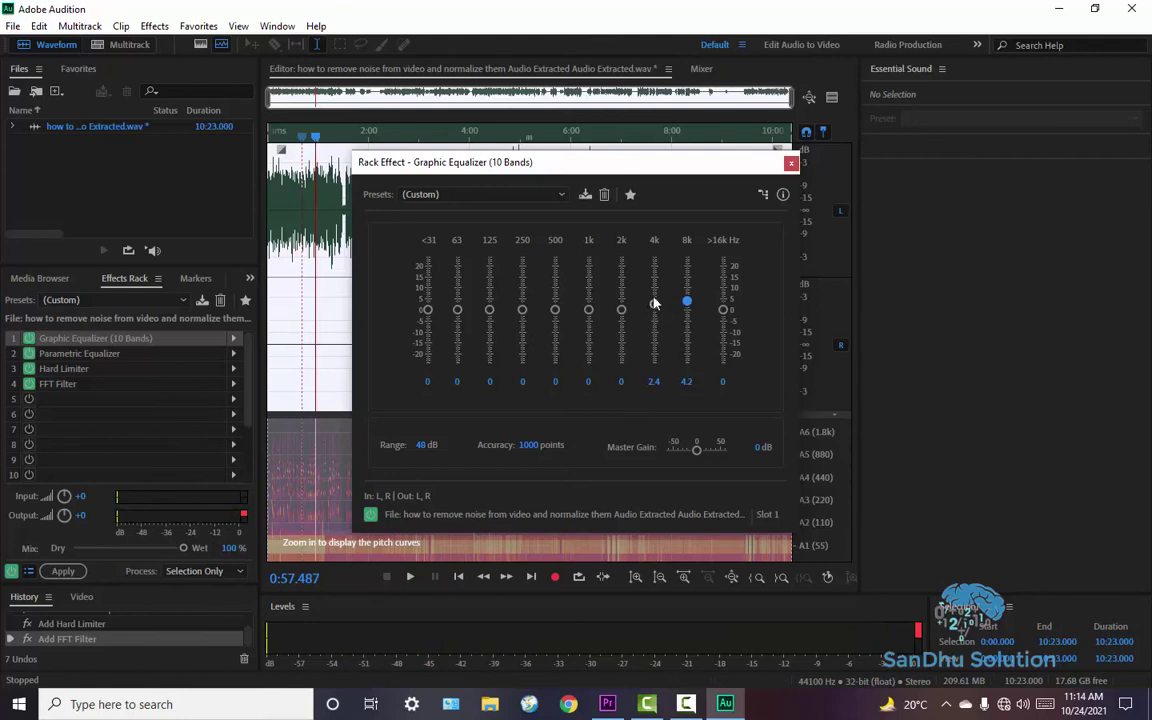
left_click_drag(654, 304, 653, 298)
key("space")
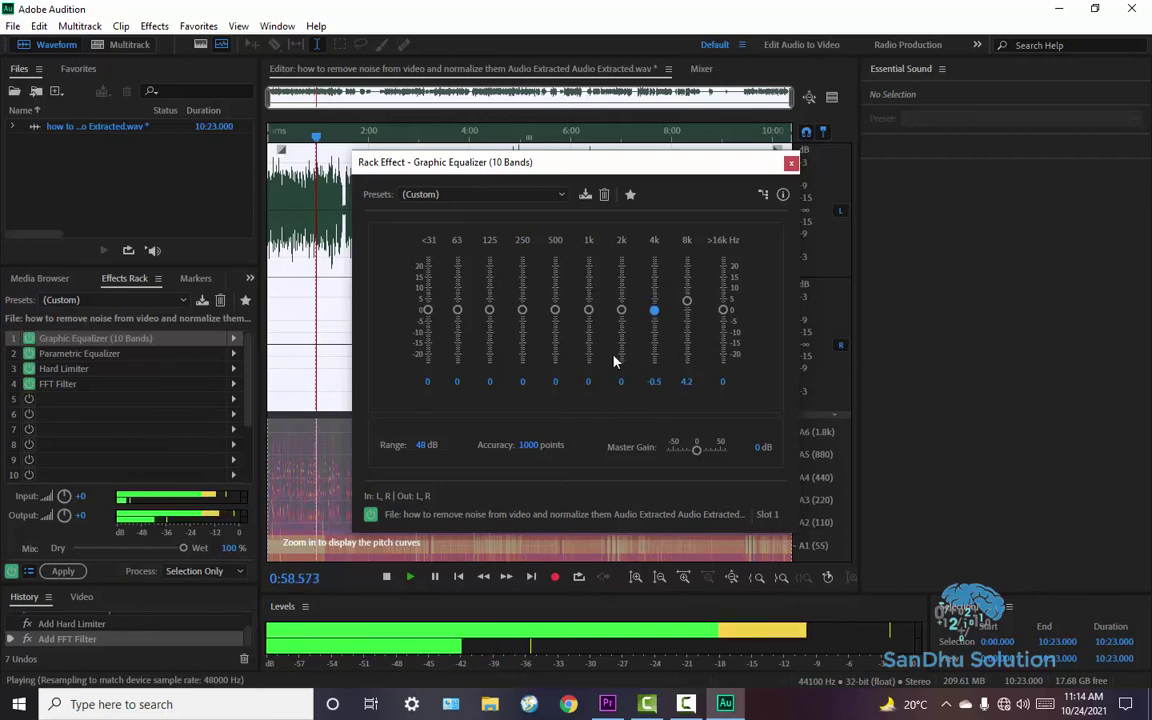
key("Up")
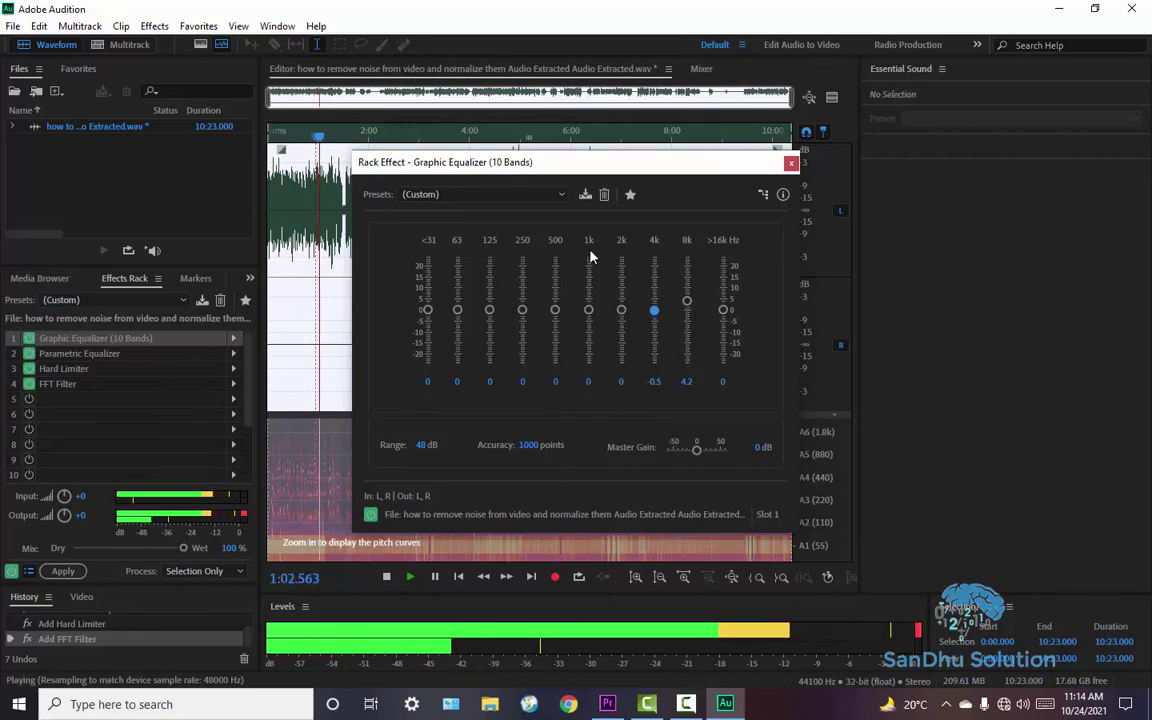
Close the Graphic Equalizer's settings, stop playback and return the playhead to the start of the file
left_click(791, 162)
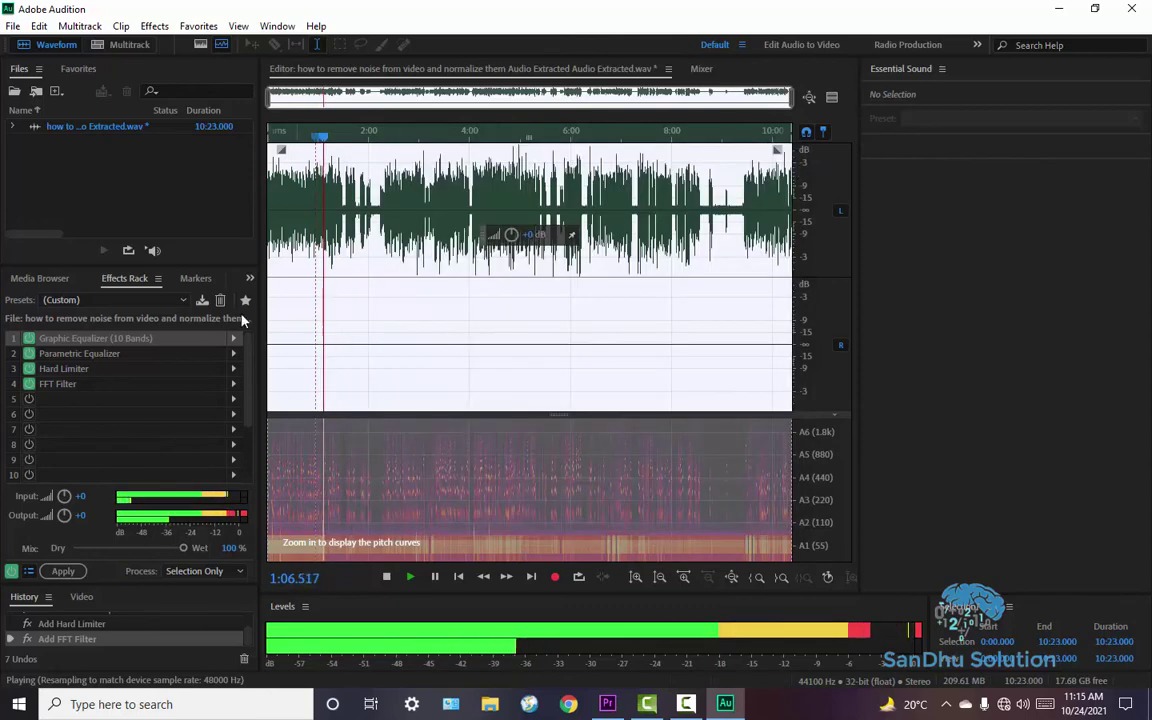
key("space")
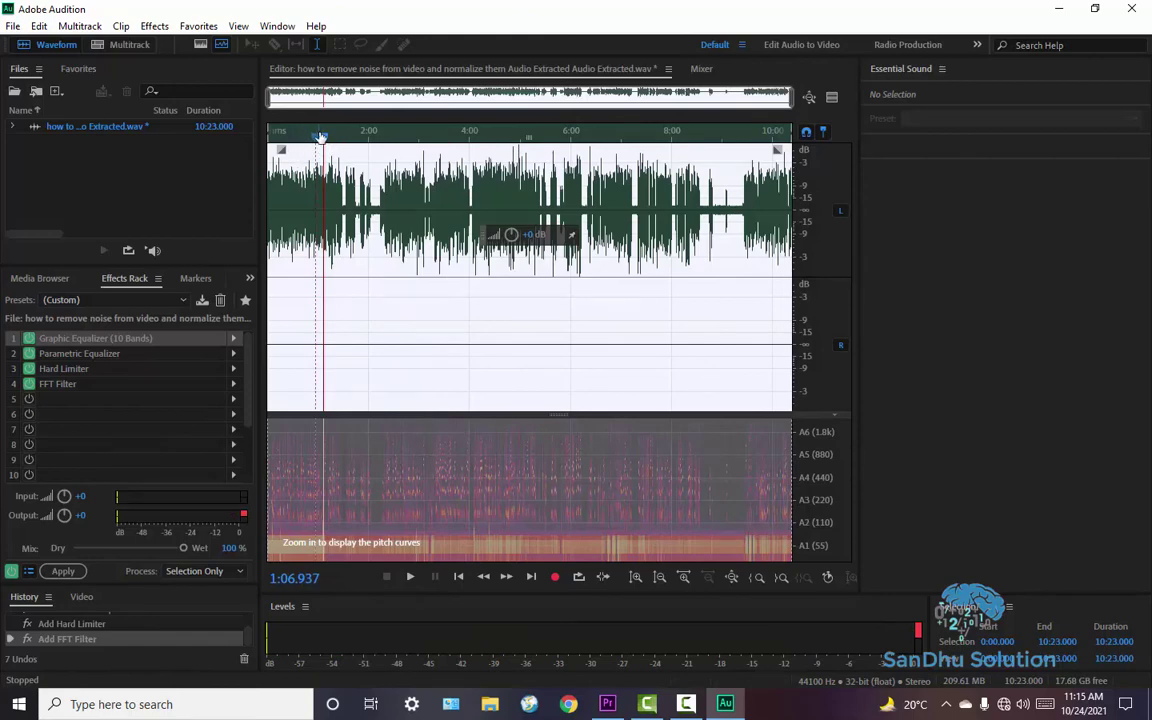
left_click_drag(325, 137, 255, 175)
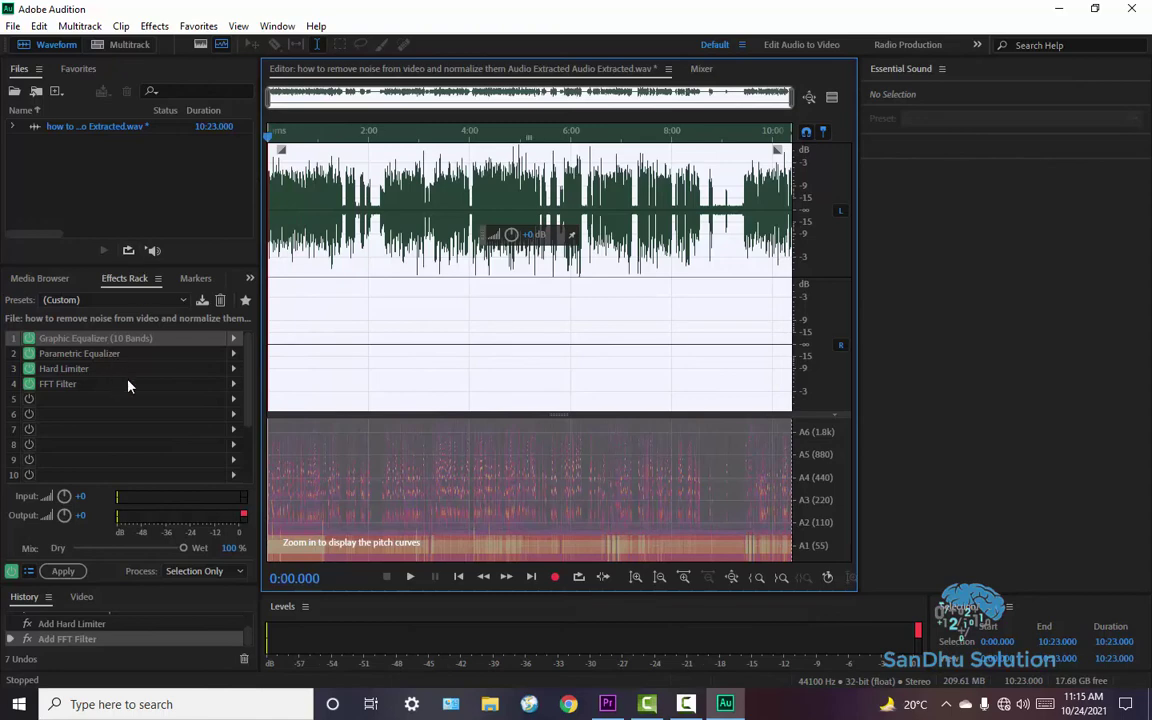
Reopen the Parametric Equalizer's settings and move the low shelf to about 84 Hz and 5.6 dB
right_click(234, 357)
left_click(318, 365)
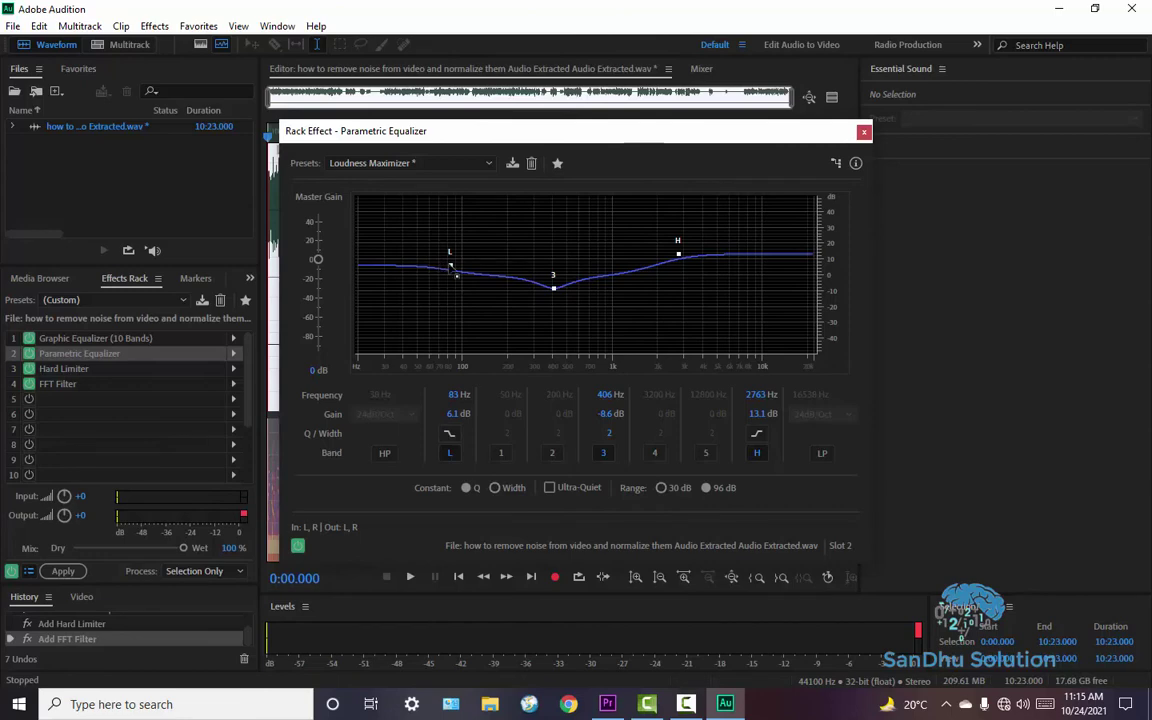
left_click(449, 268)
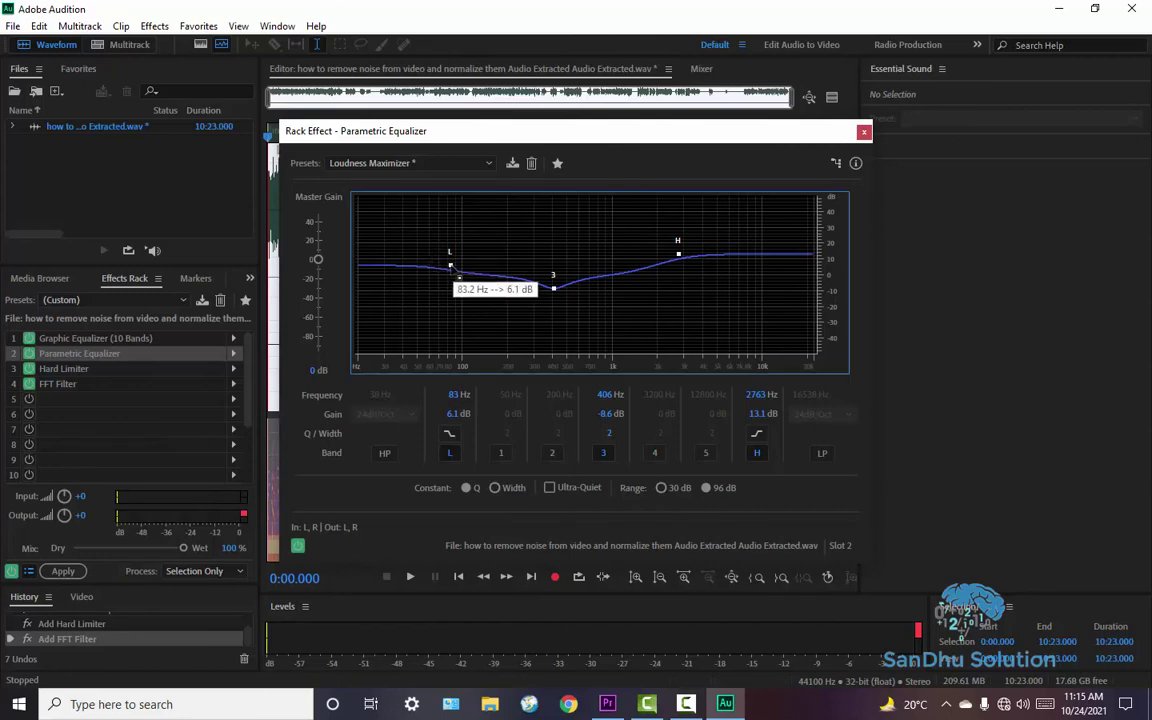
left_click_drag(450, 265, 451, 268)
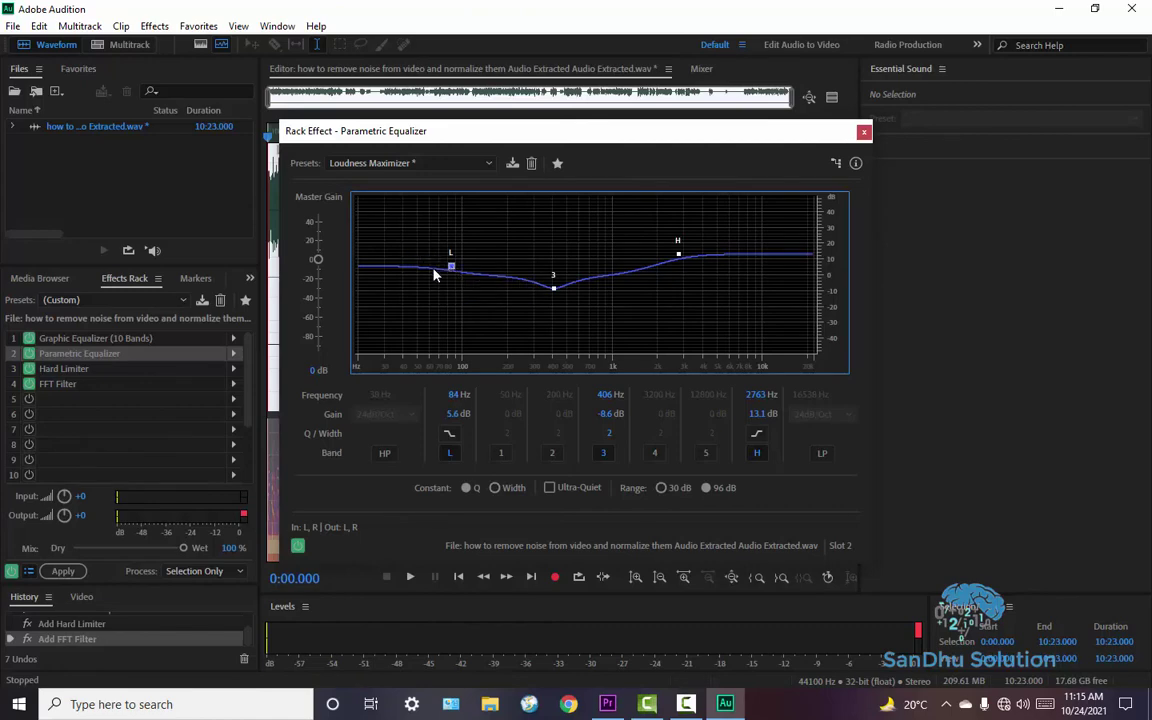
Play the audio while sweeping the low shelf's gain down and up, and settle it at about 8.6 dB
key("space")
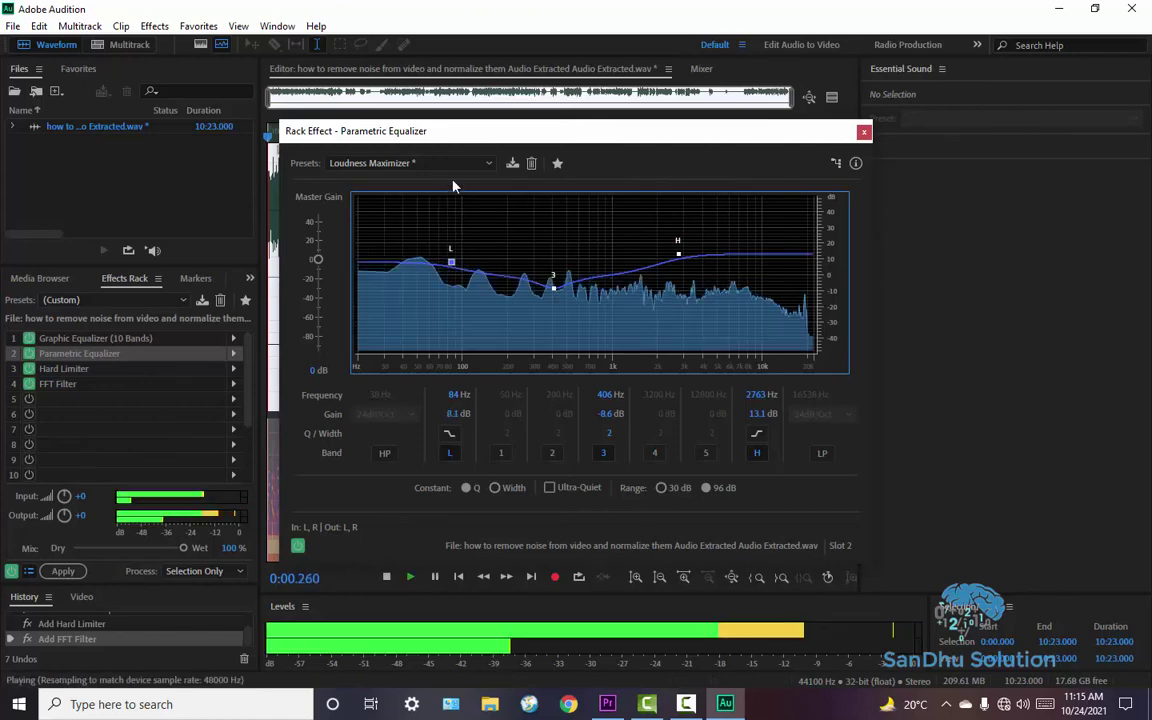
key("Down")
key("Down")
key("Down")
key("Down")
key("Down")
key("Down")
key("Down")
key("Down")
key("Down")
key("Down")
key("Down")
key("Down")
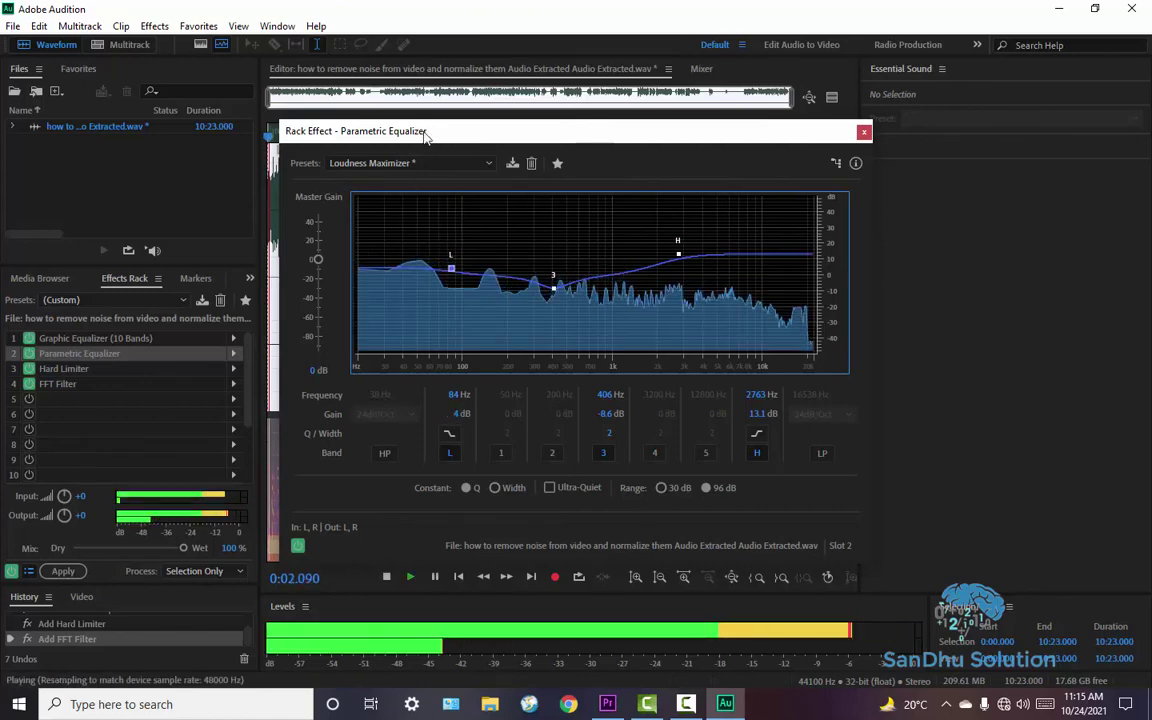
key("Up")
key("Up")
key("Up")
key("Up")
key("Up")
key("Up")
key("Up")
key("Up")
key("Up")
key("Up")
key("Up")
key("Up")
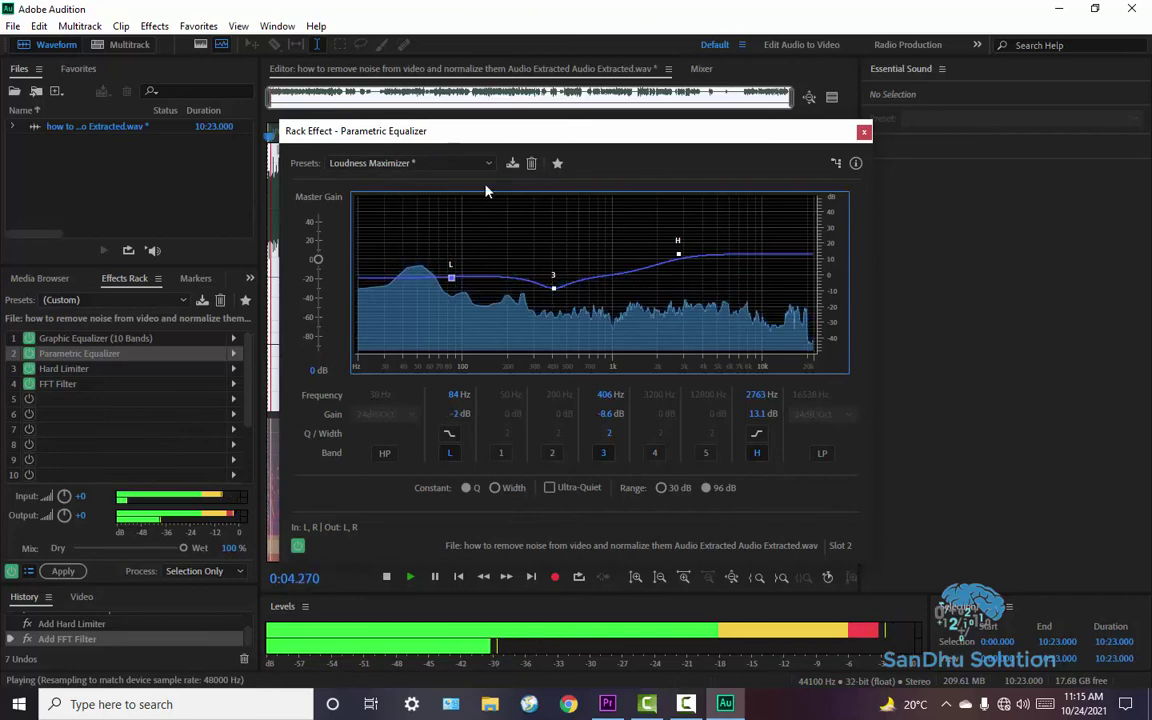
key("Up")
key("Up")
key("Up")
key("Up")
key("Up")
key("Up")
key("Up")
key("Up")
key("Up")
key("Up")
key("Up")
key("Up")
key("Up")
key("Up")
key("Up")
key("Up")
key("Up")
key("Up")
key("Up")
key("Up")
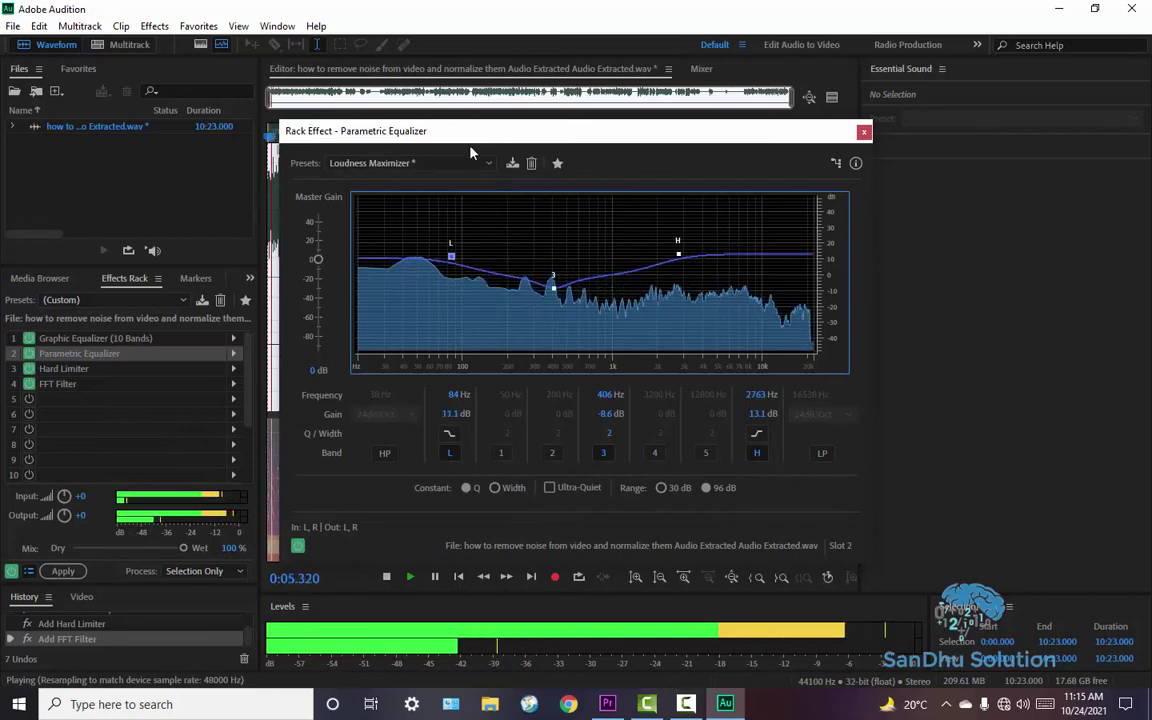
key("Down")
key("Down")
key("Down")
key("Down")
key("Down")
key("Down")
key("Down")
key("Down")
key("Down")
key("Down")
key("Down")
key("Down")
key("Down")
key("Down")
key("Down")
key("Down")
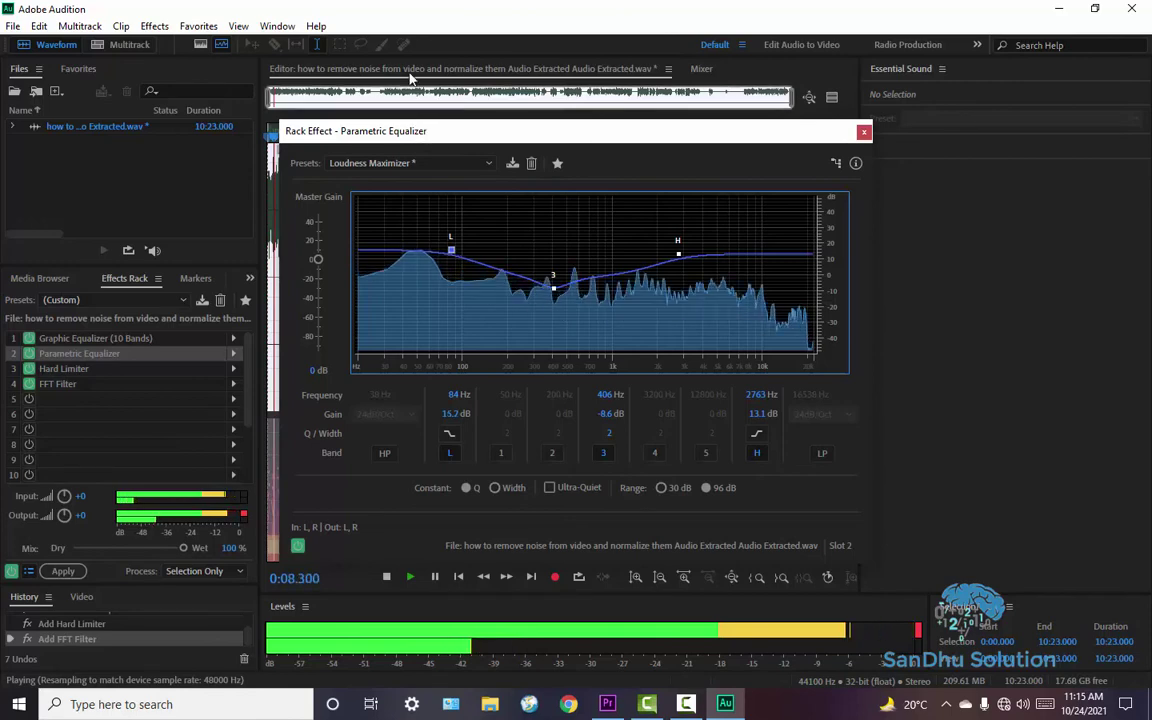
key("Up")
key("Up")
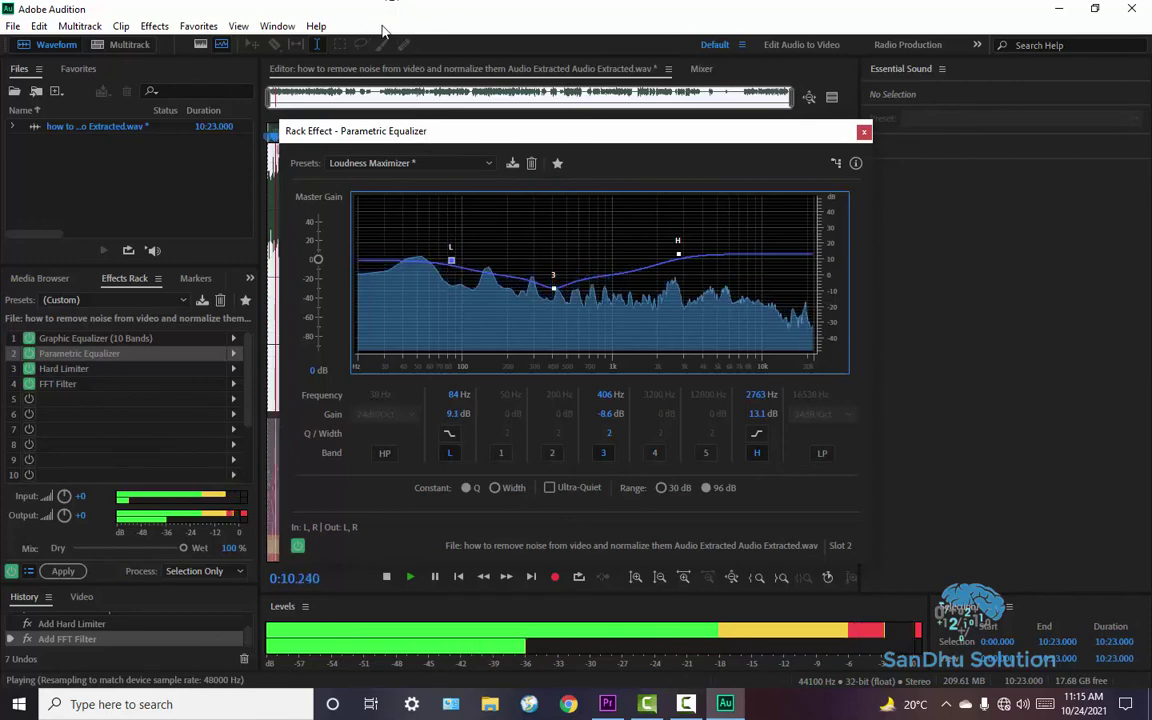
key("Down")
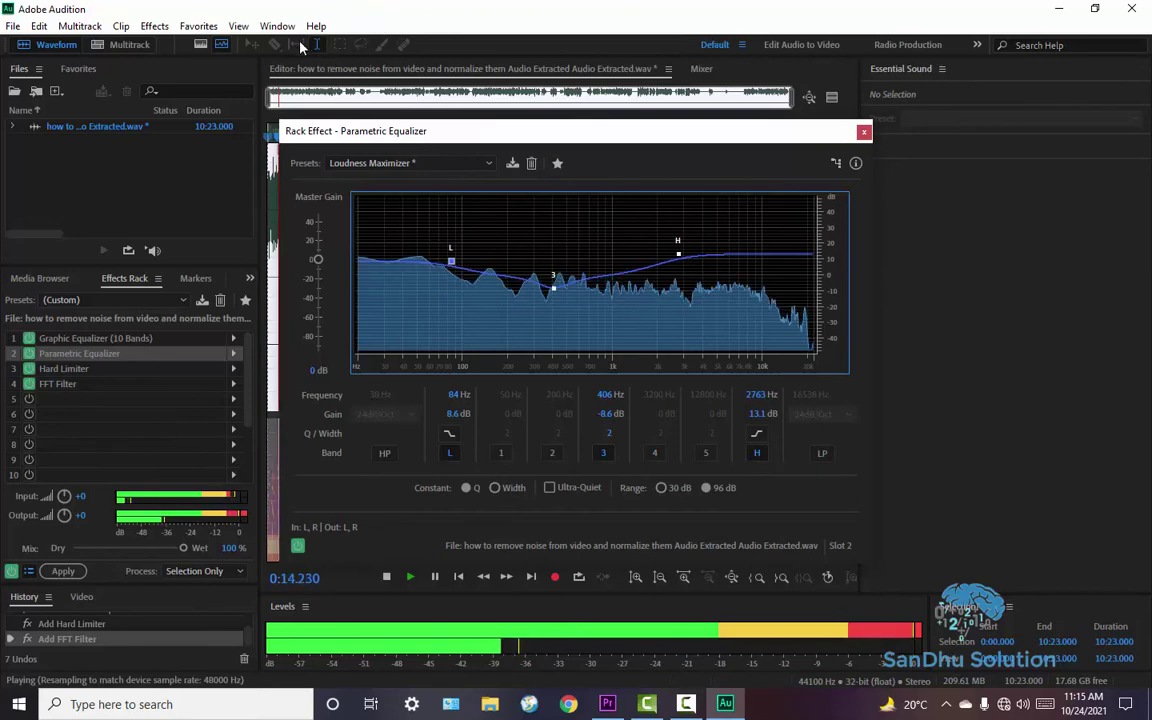
Move the Parametric Equalizer's band 3 to about 396 Hz and raise its gain to about -3 dB while the audio plays
left_click_drag(553, 288, 551, 292)
key("Up")
key("Up")
key("Up")
key("Up")
key("Up")
key("Up")
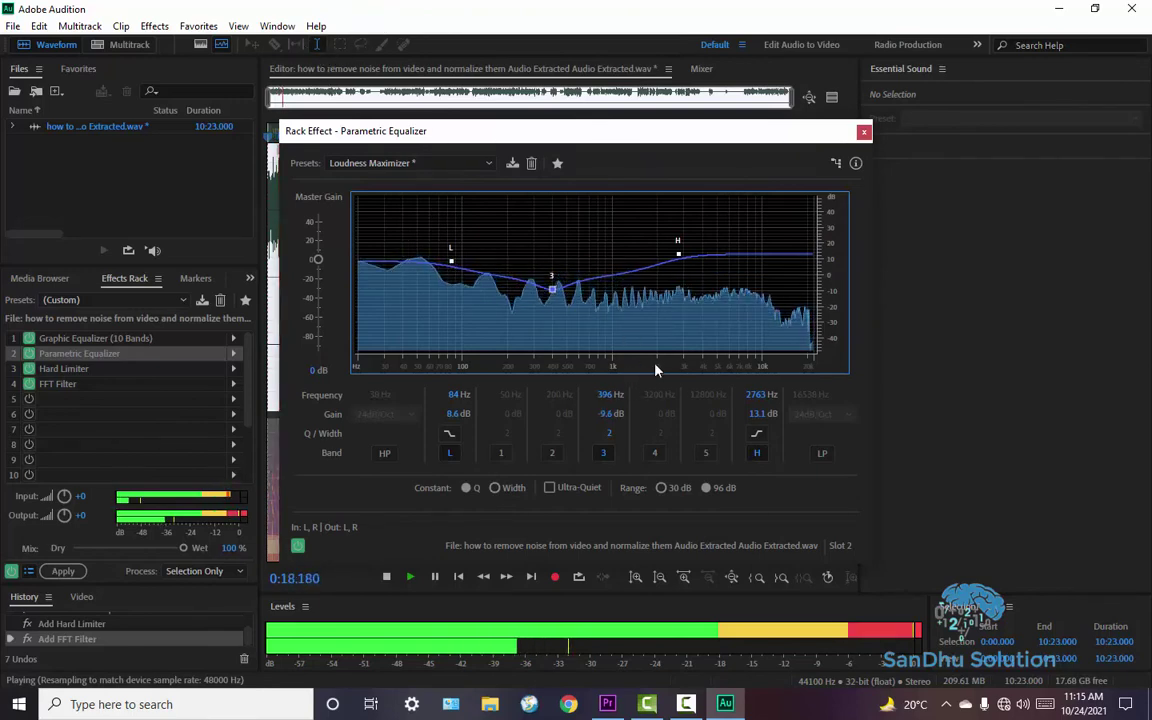
key("Up")
key("Up")
key("Up")
key("Up")
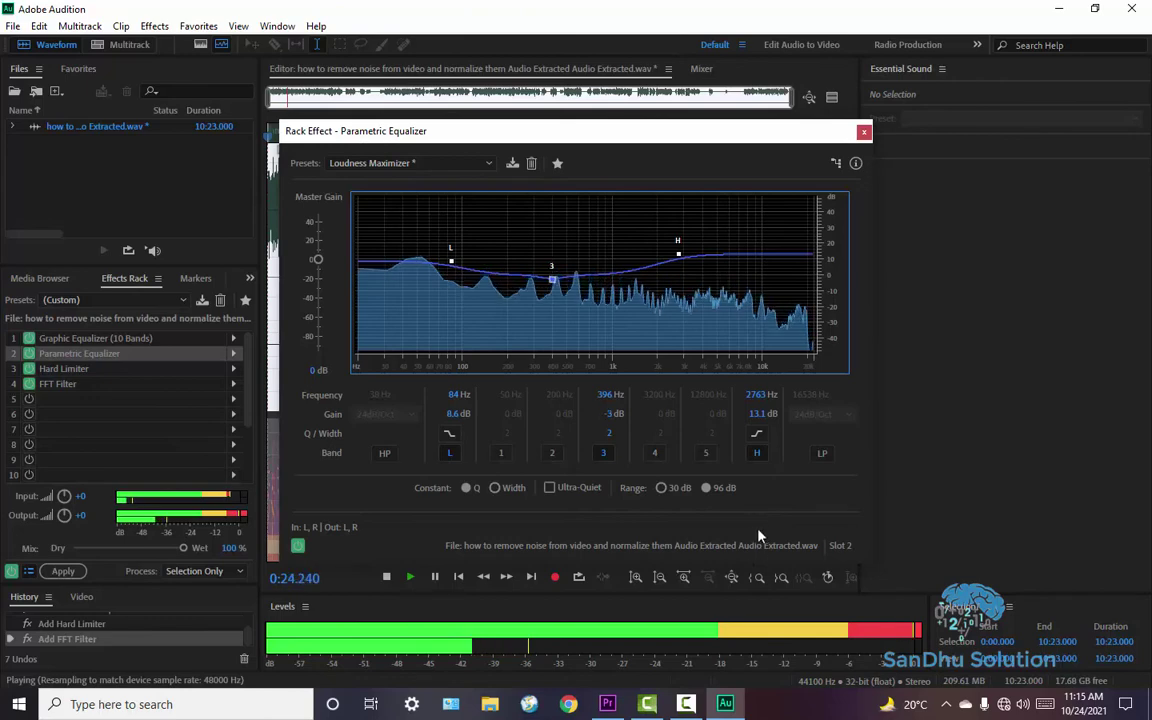
Lower band 3's frequency to about 245 Hz while listening, dipping its gain and bringing it back to -3 dB
key("Down")
key("Down")
key("Down")
key("Left")
key("Left")
key("Left")
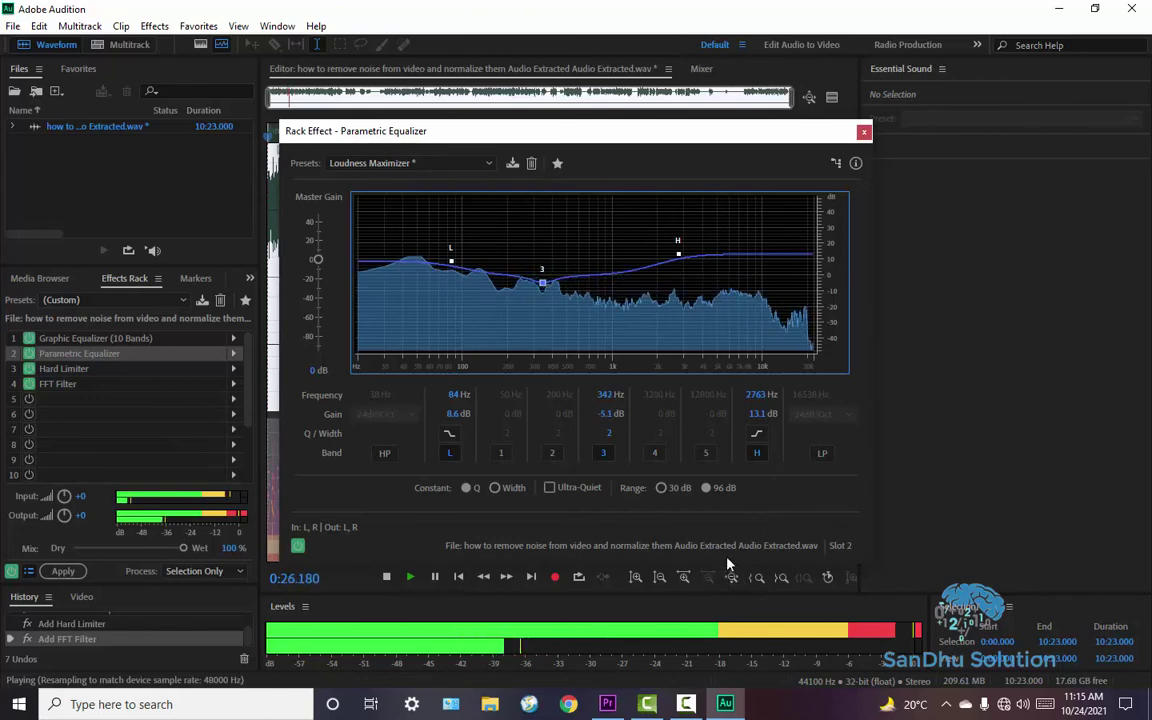
key("Up")
key("Left")
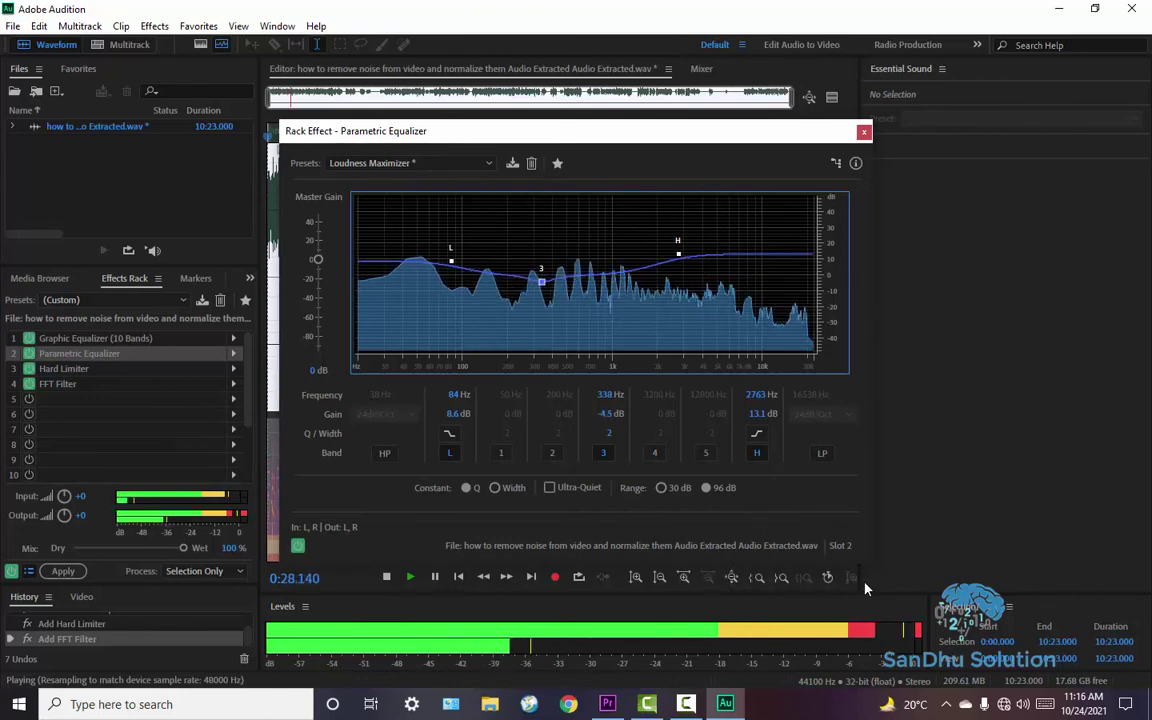
key("Up")
key("Left")
key("Left")
key("Left")
key("Left")
key("Left")
key("Left")
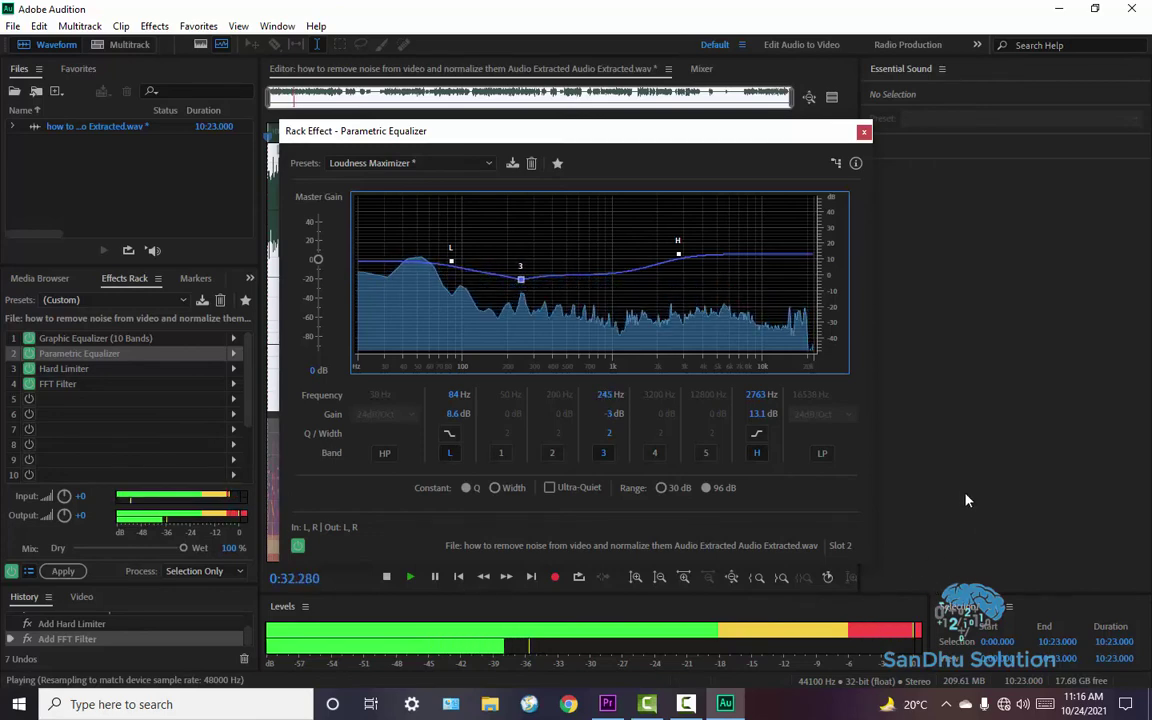
Sweep band 3's frequency up to about 501 Hz during playback, keeping its gain at -3 dB
key("Right")
key("Right")
key("Right")
key("Right")
key("Right")
key("Right")
key("Right")
key("Right")
key("Right")
key("Right")
key("Right")
key("Right")
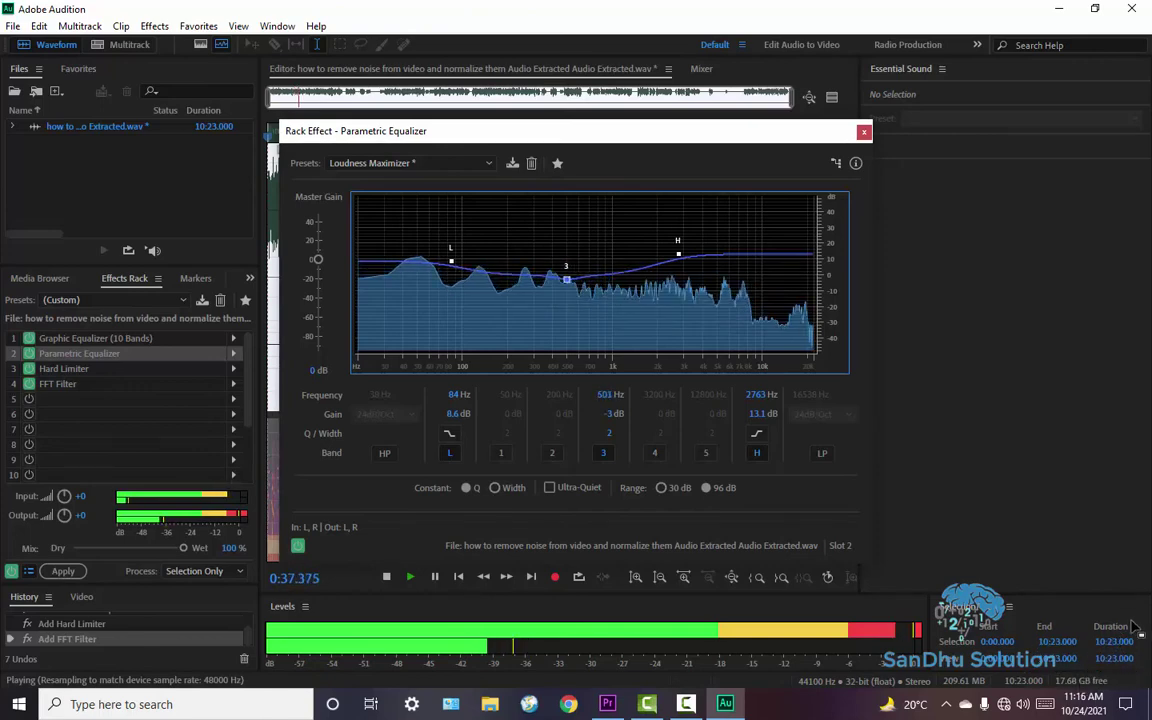
Bring band 3 down to about 350 Hz, try gains up to 1.5 dB, and settle it at 0 dB
key("Left")
key("Up")
key("Up")
key("Up")
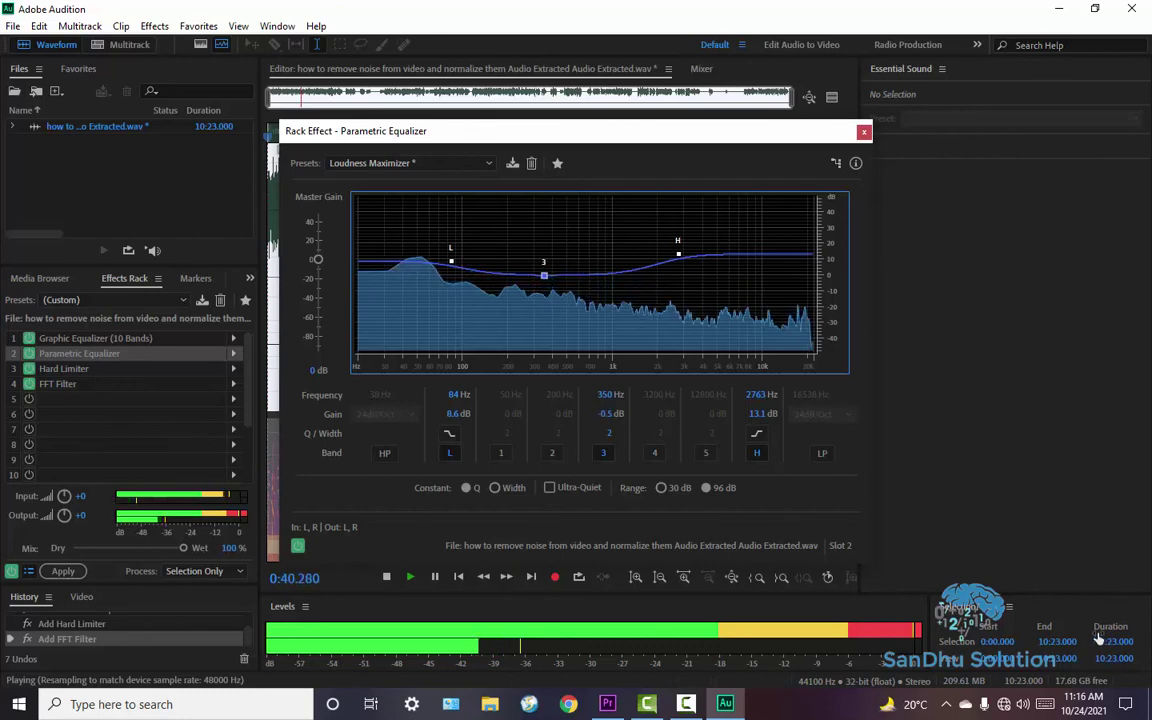
key("Up")
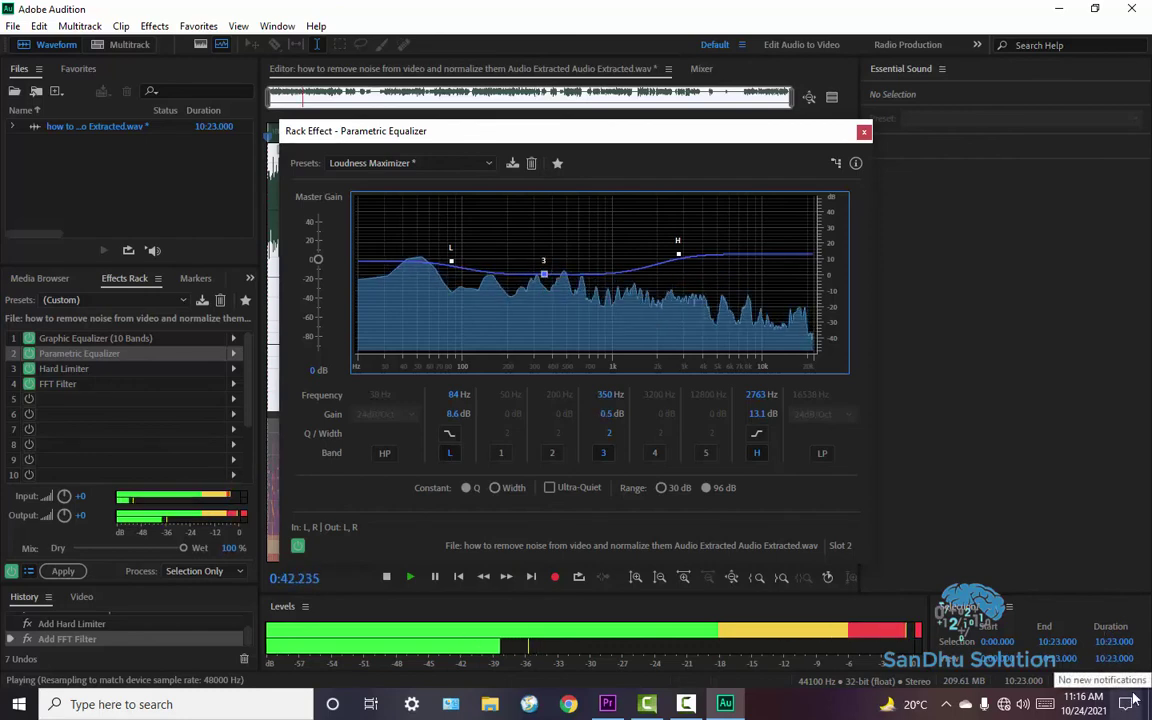
key("Up")
key("Up")
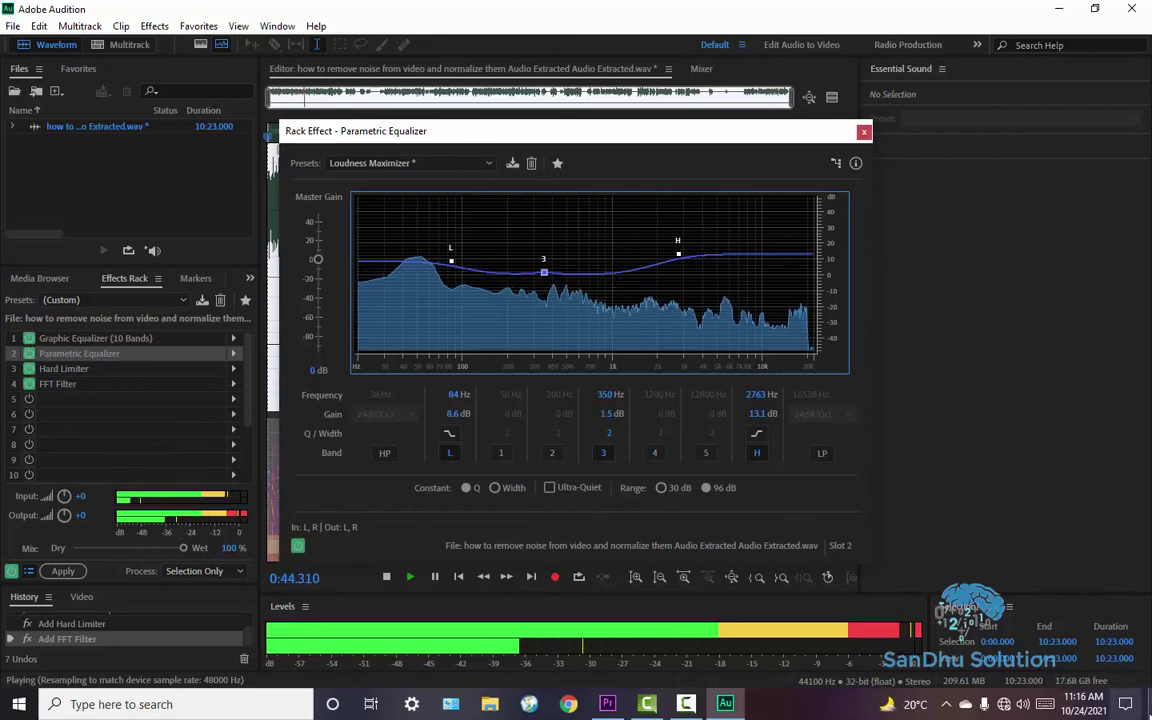
key("Down")
key("Down")
key("Down")
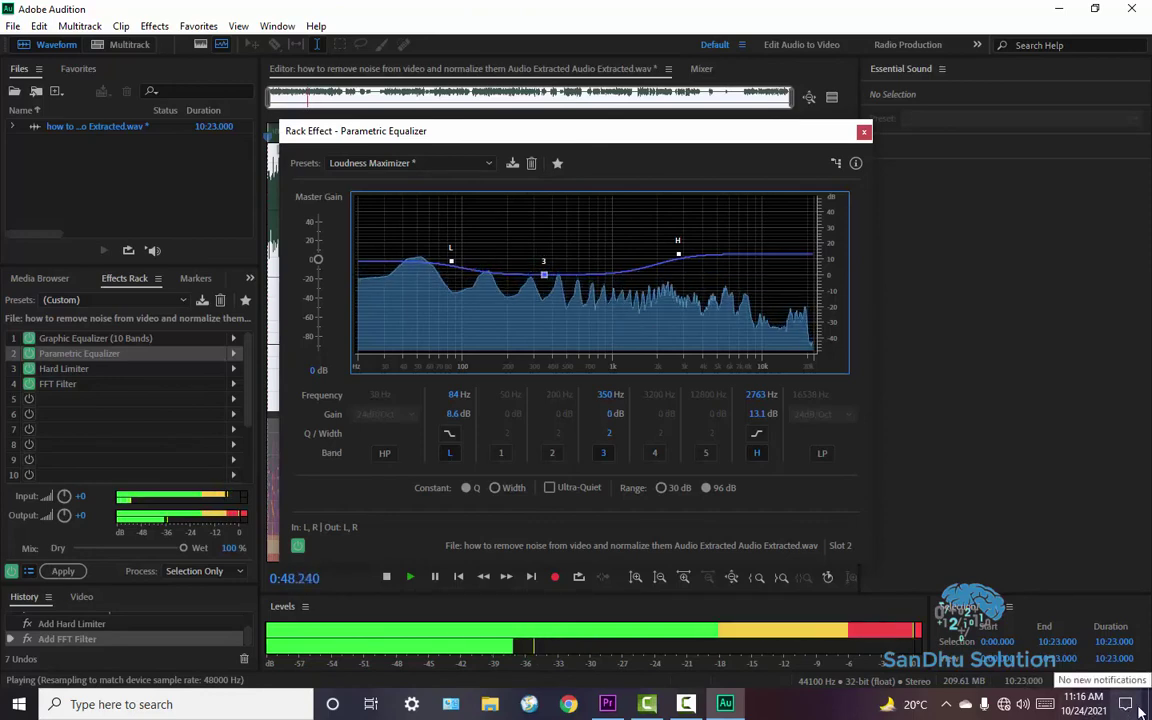
Close the Parametric Equalizer's settings and apply the Effects Rack to the audio after a short listen
key("space")
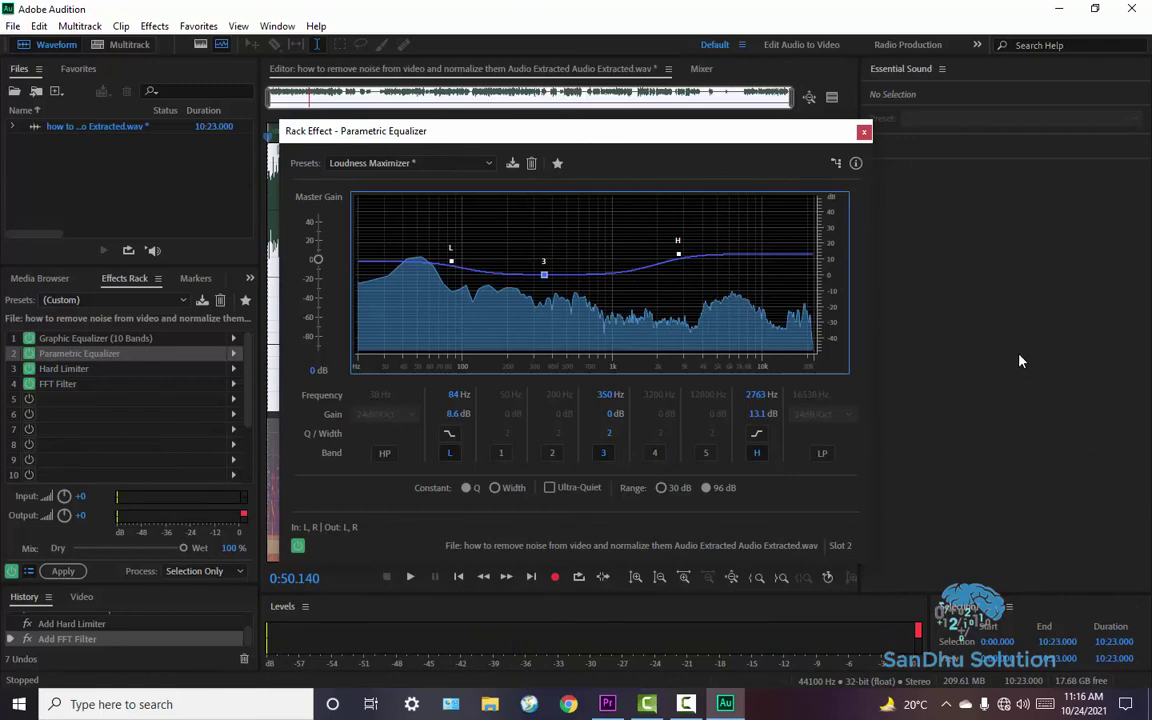
left_click(864, 131)
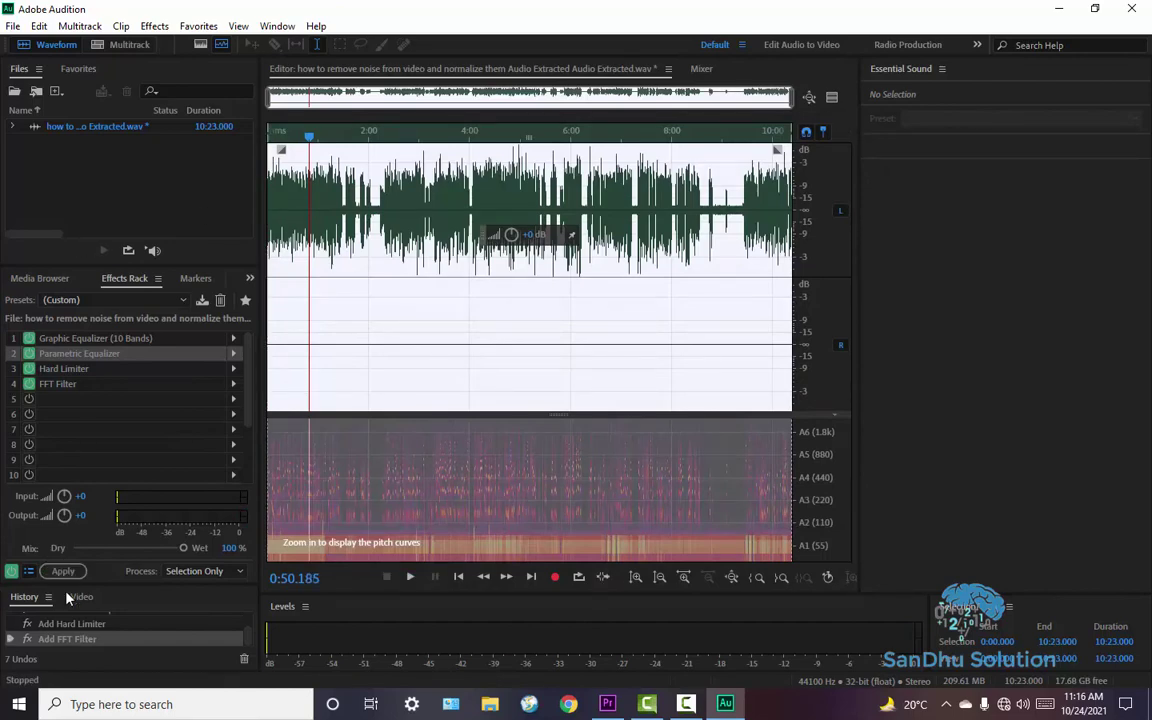
key("space")
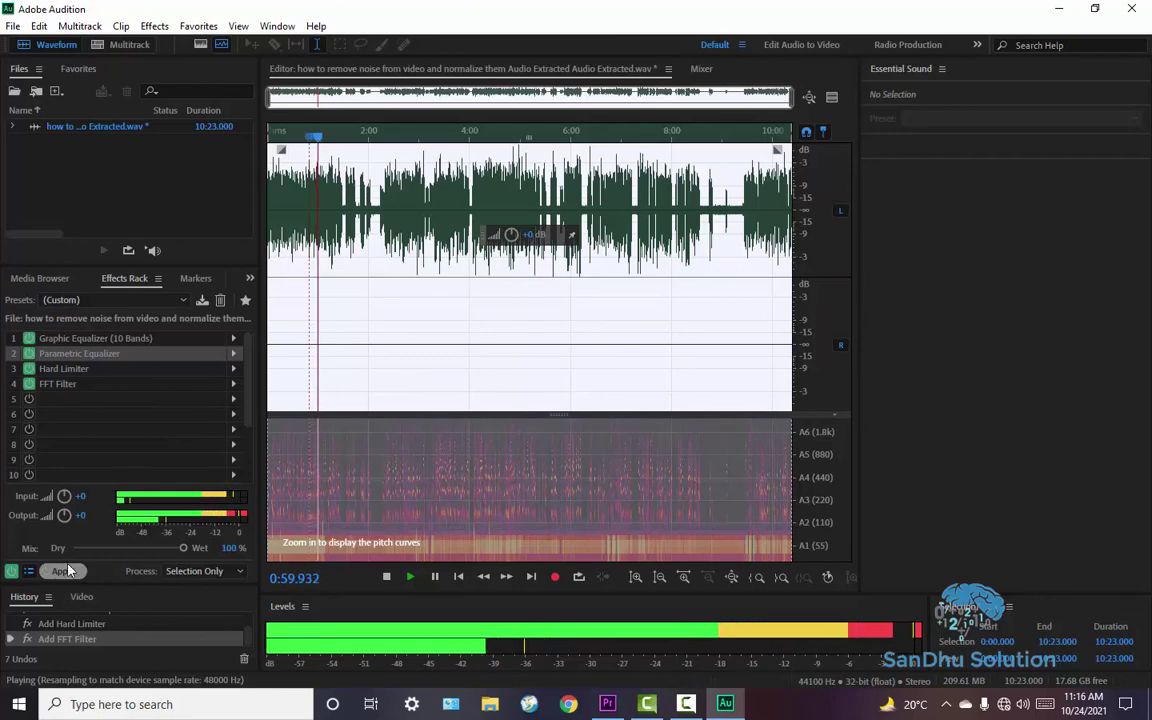
left_click(63, 571)
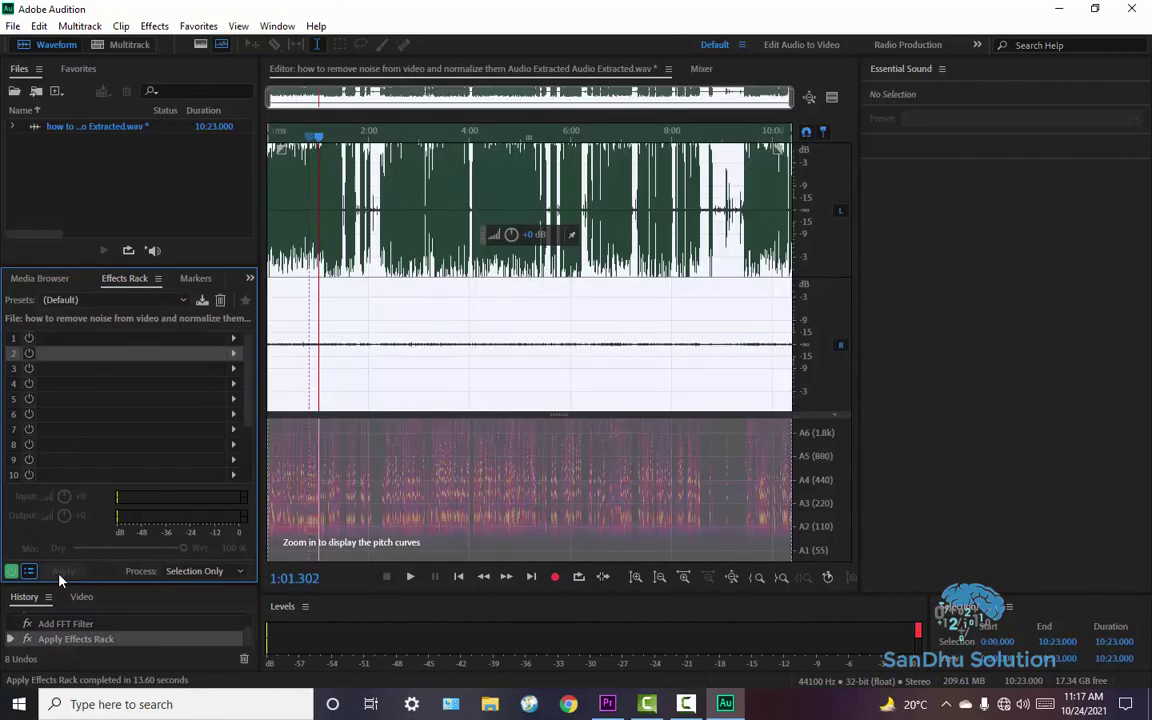
Play the processed audio from the current position and again from the start of the file to check it
key("space")
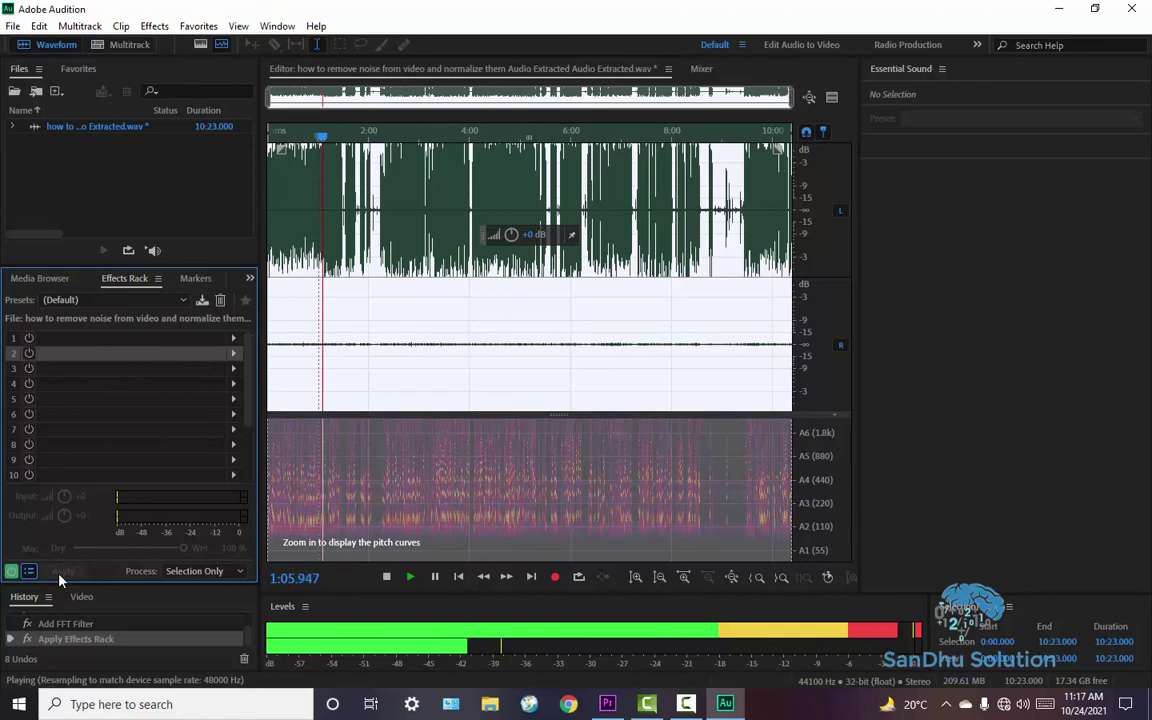
key("space")
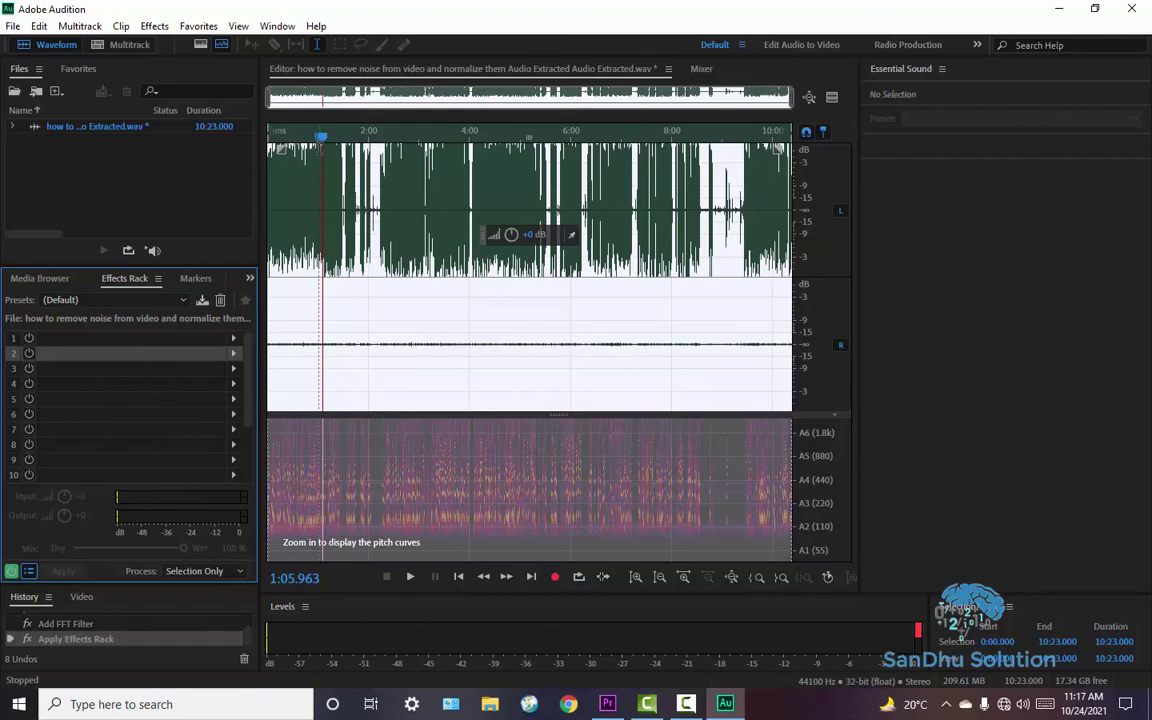
left_click_drag(321, 137, 257, 147)
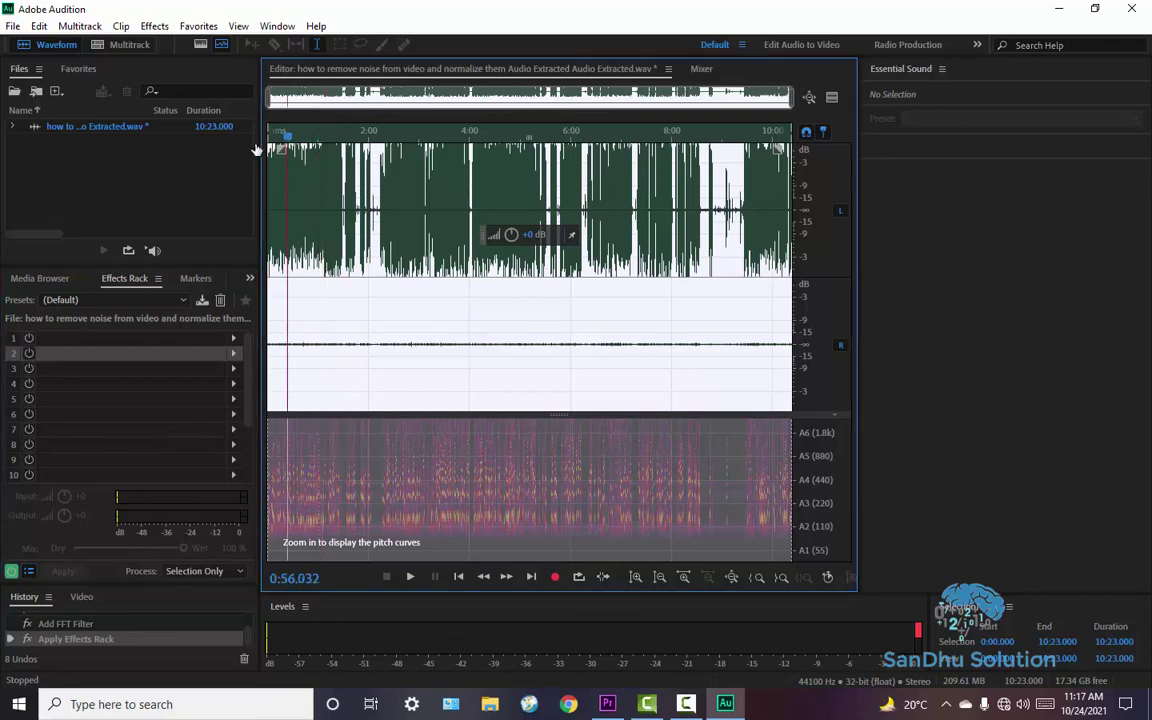
key("space")
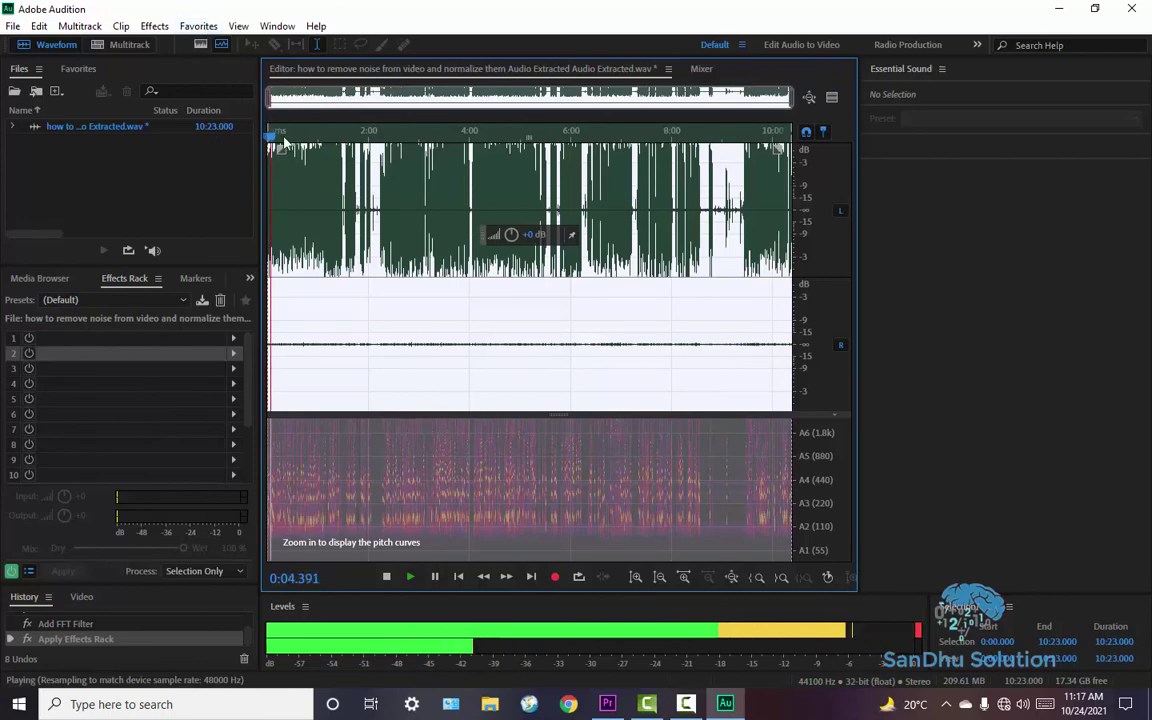
key("space")
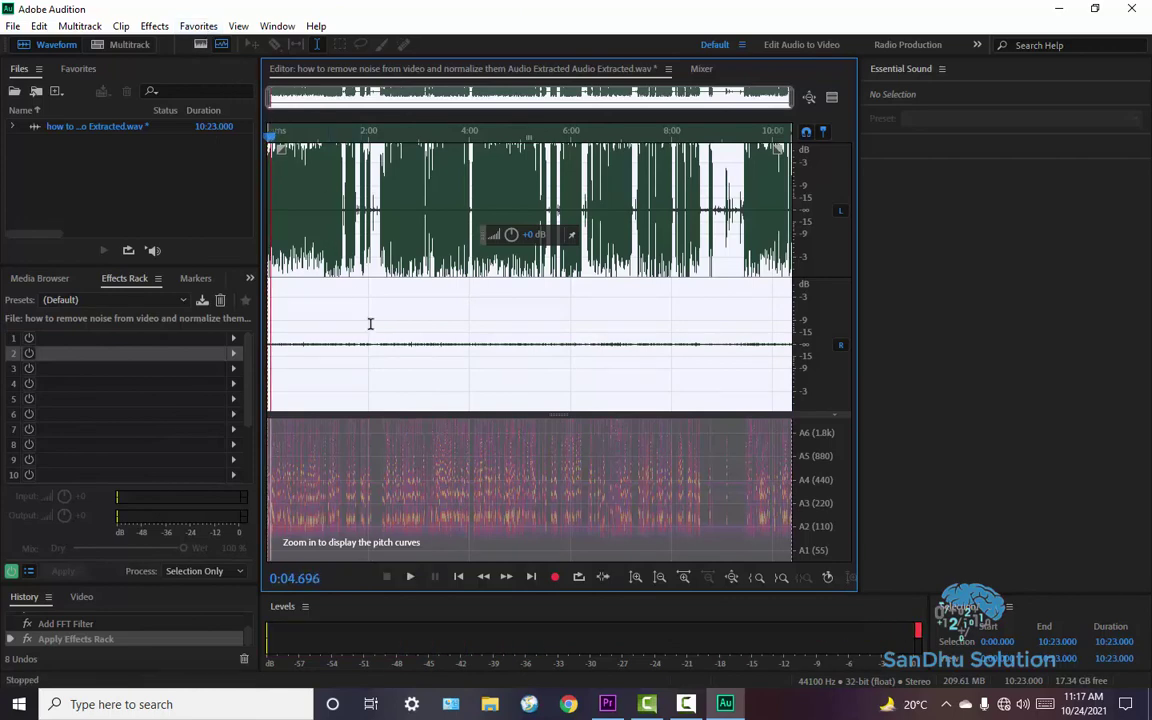
Switch to Premiere Pro and play the sequence to compare its sound with the processed audio
left_click(600, 705)
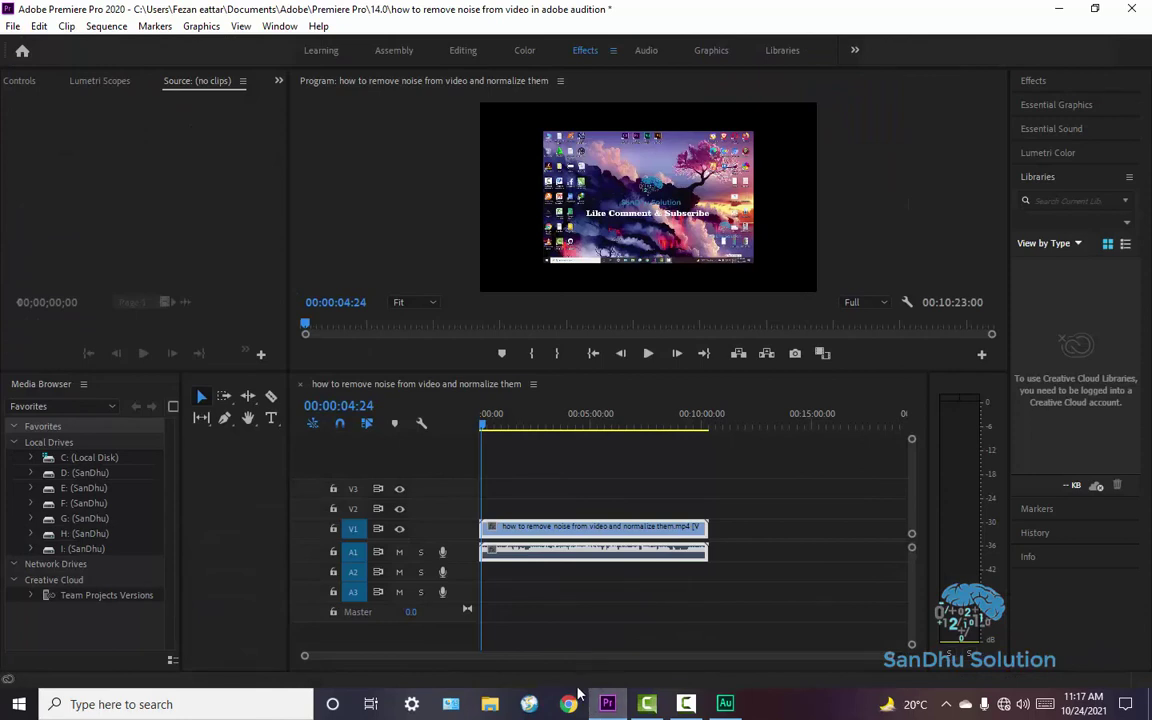
key("space")
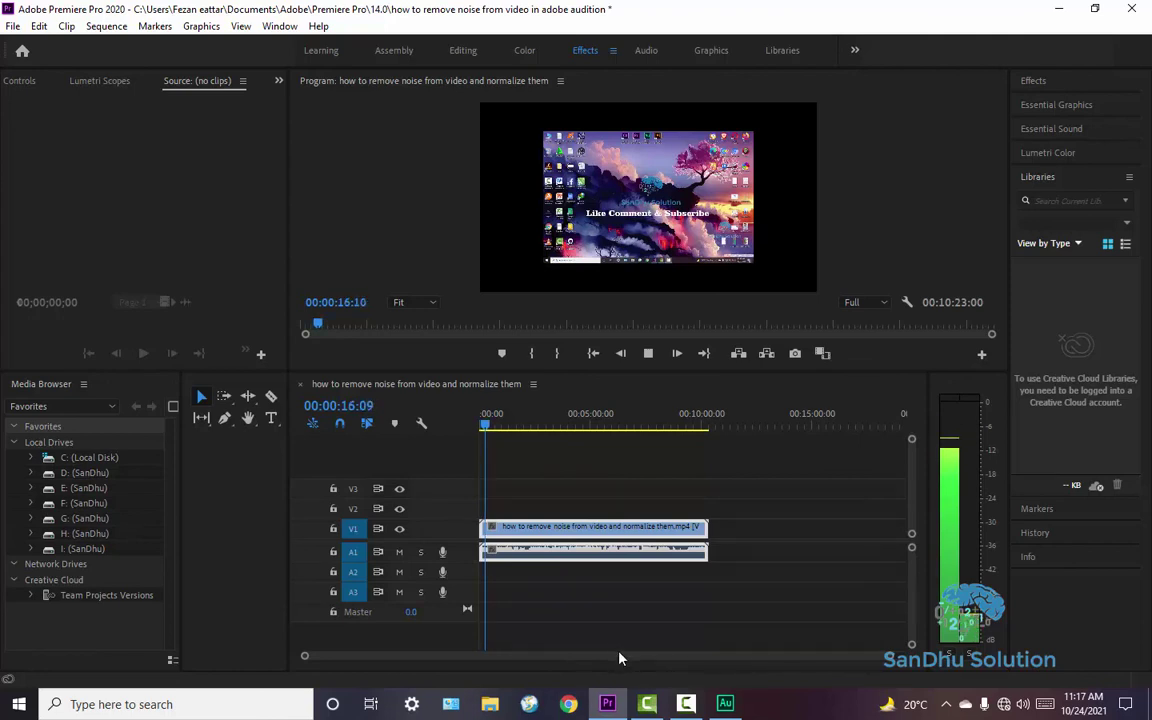
key("space")
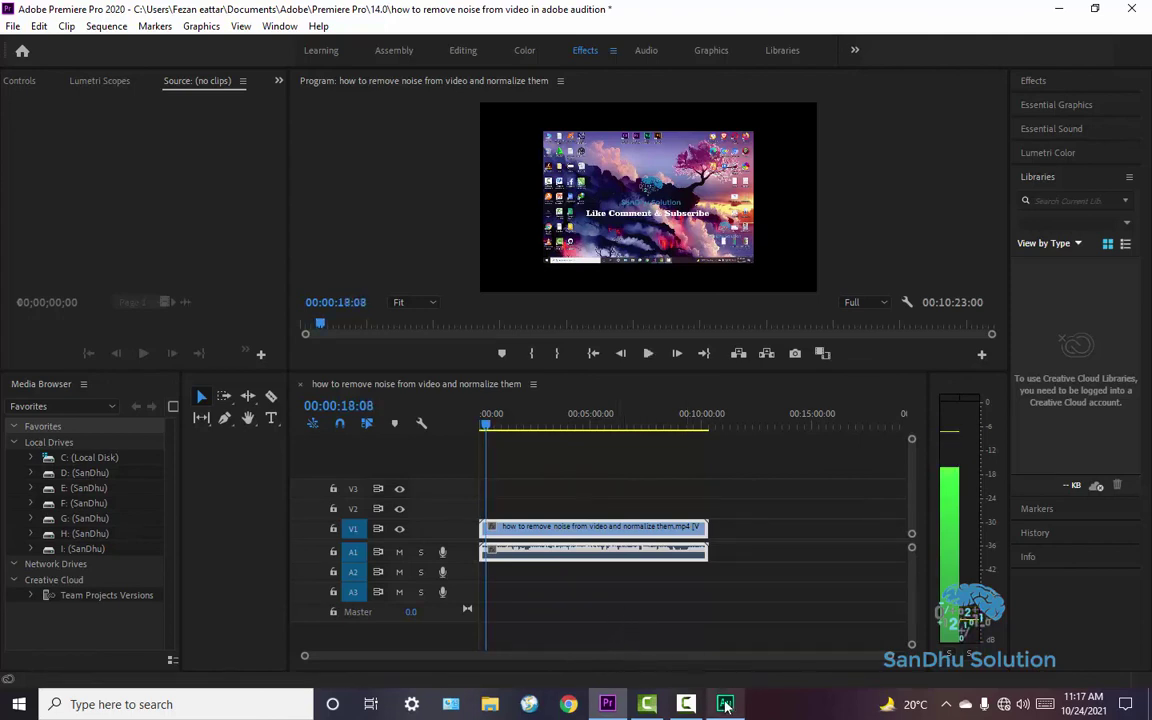
Return to Audition and play the opening of the processed audio again for comparison
mouse_move(726, 706)
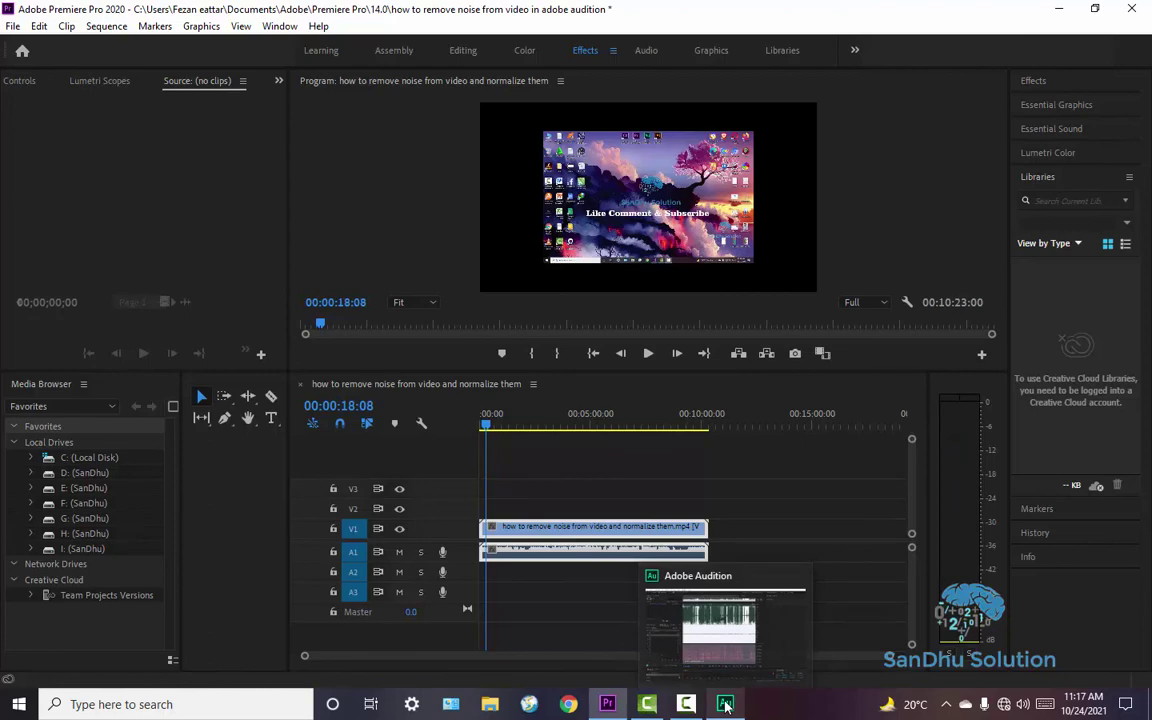
left_click(726, 706)
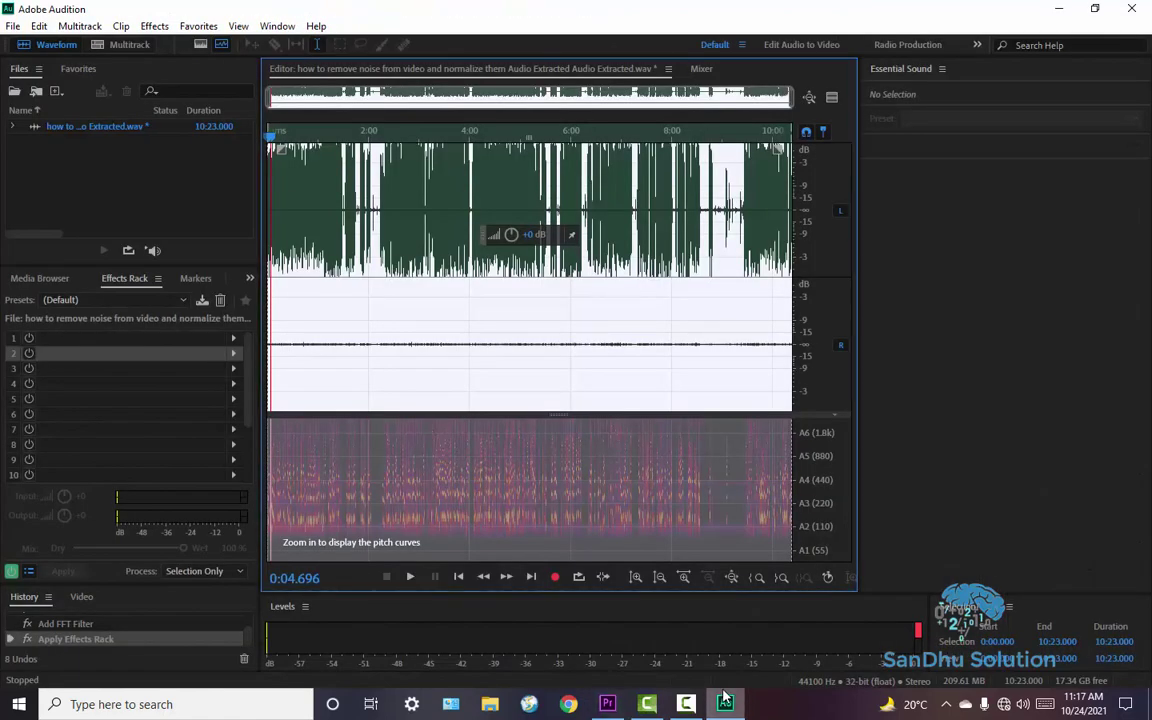
key("space")
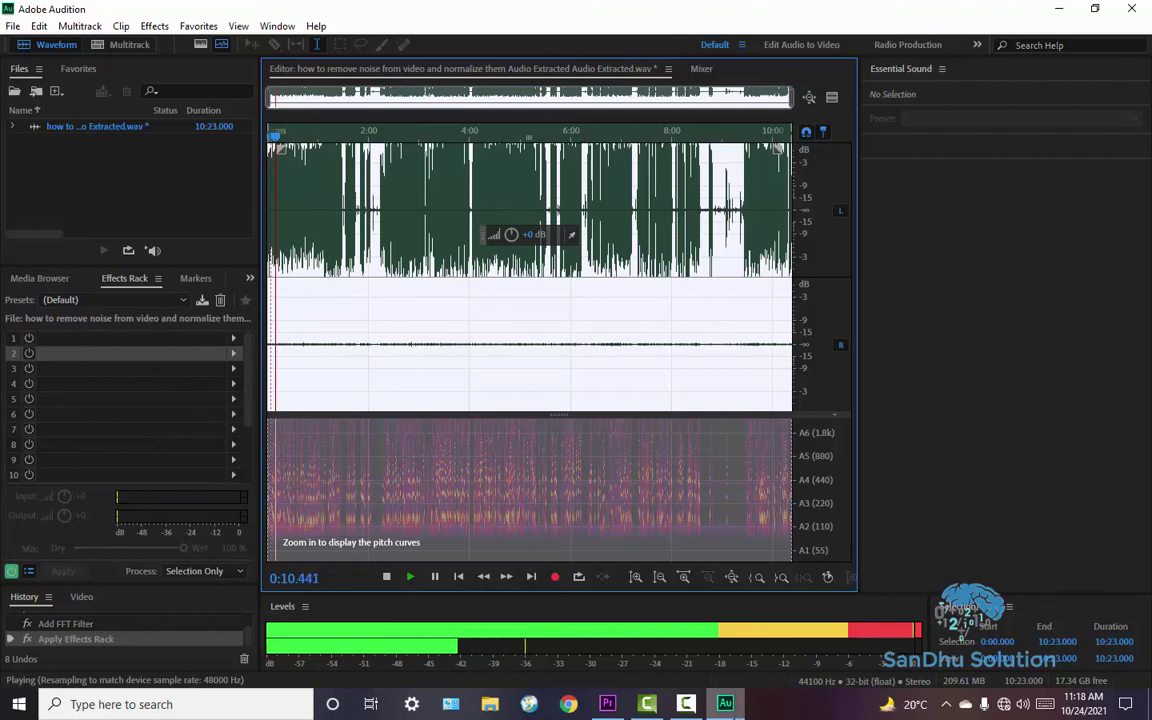
mouse_move(750, 714)
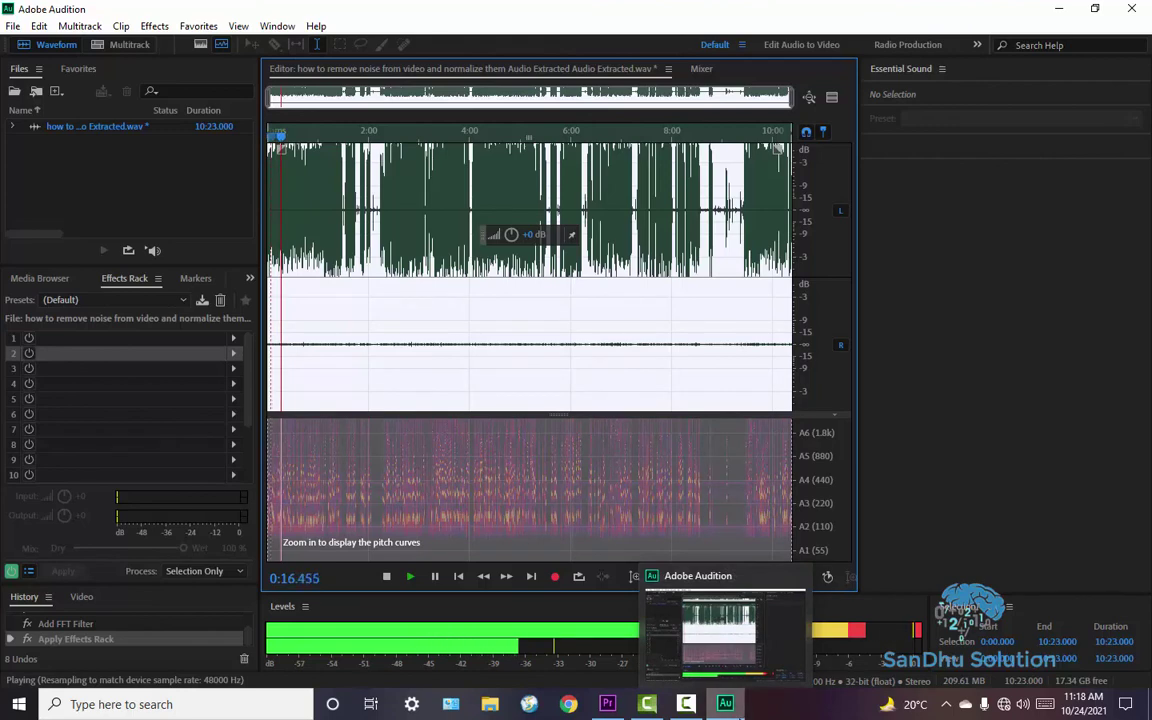
key("space")
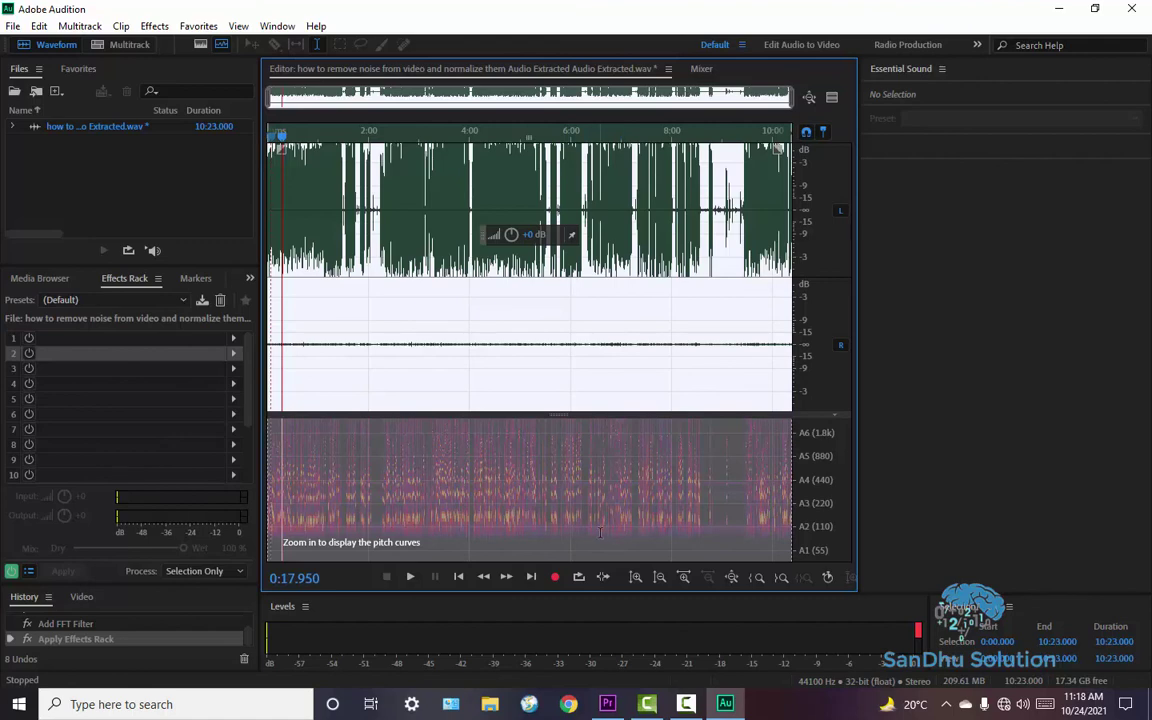
Save the processed audio file and close Audition, checking the updated audio by playing the sequence in Premiere Pro
key("ctrl+s")
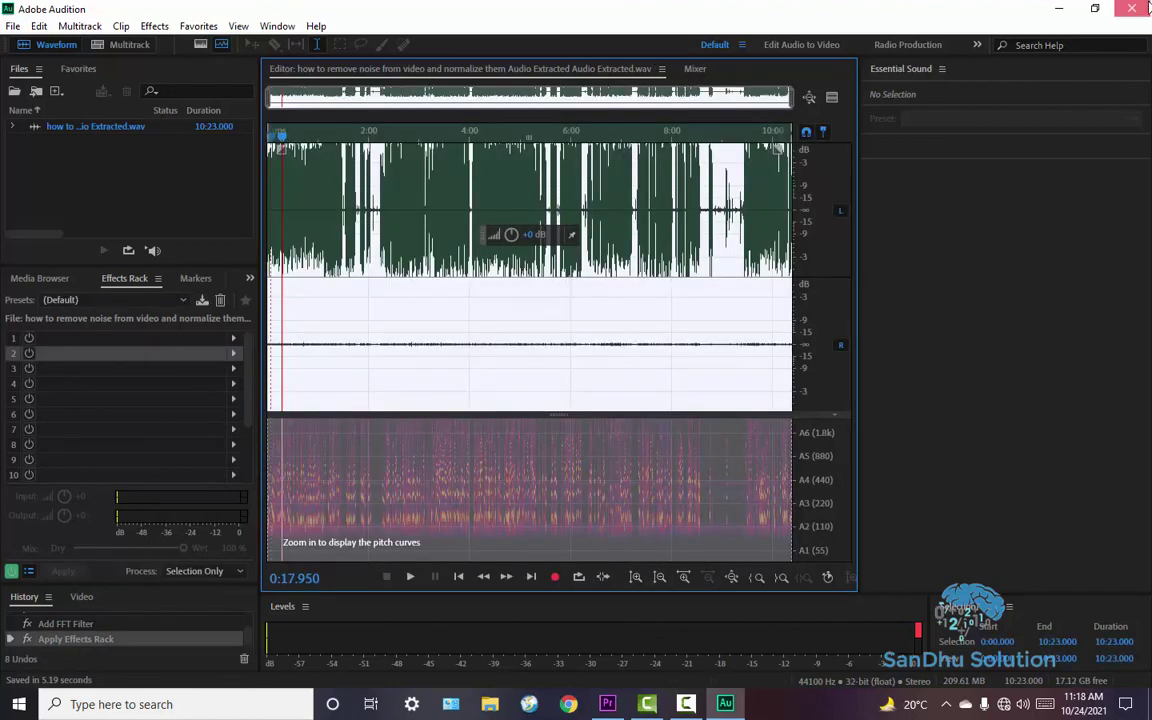
left_click(1144, 8)
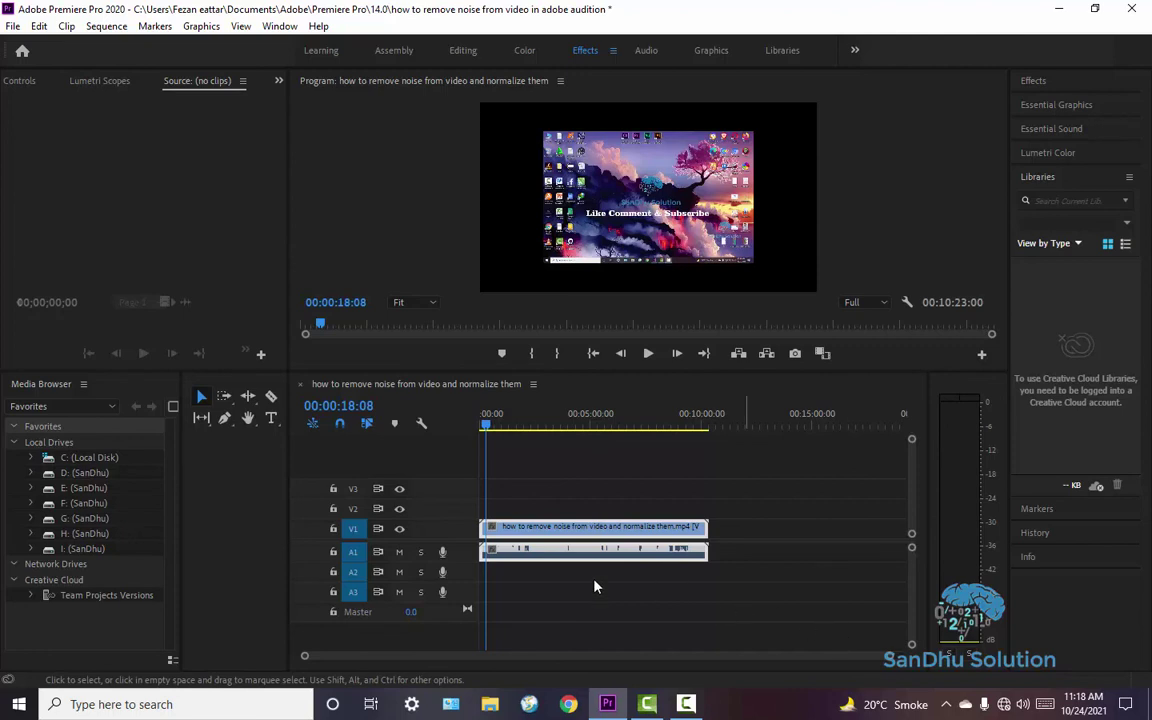
key("space")
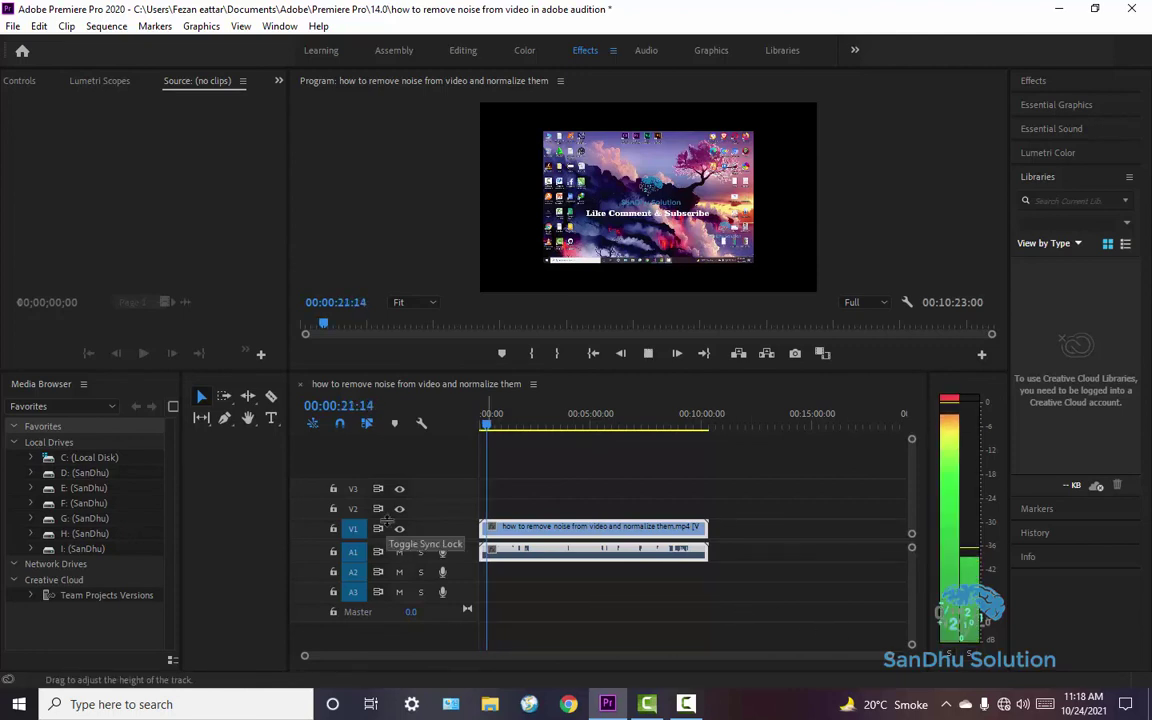
key("space")
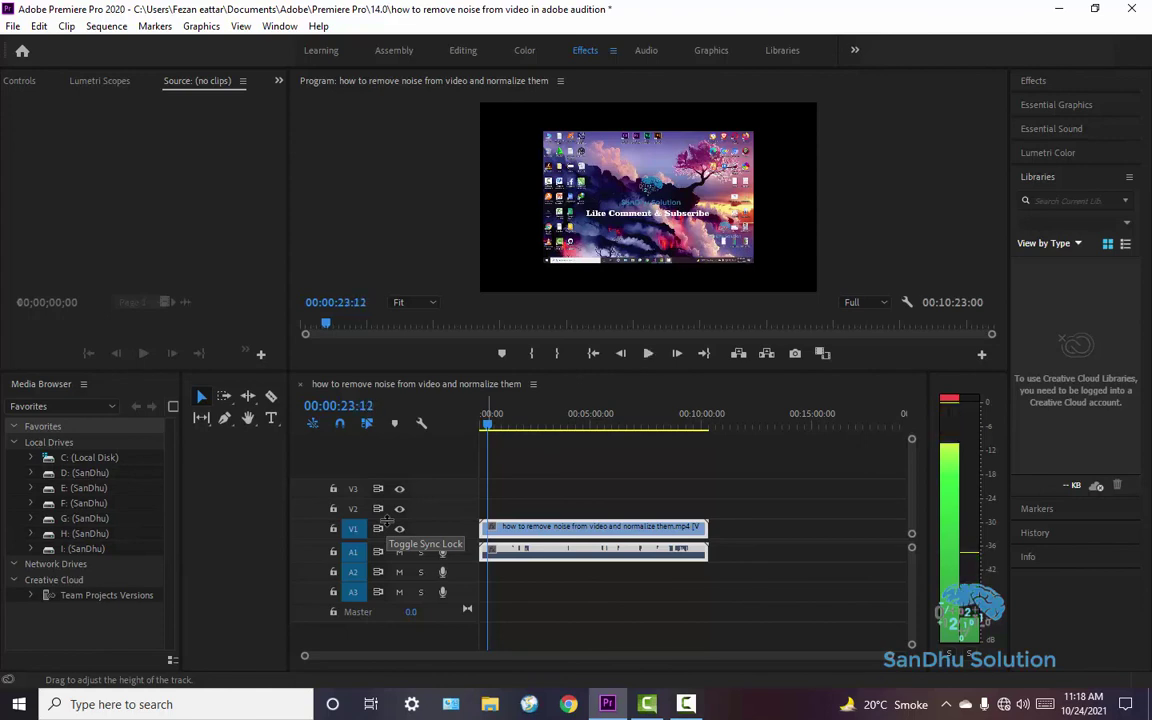